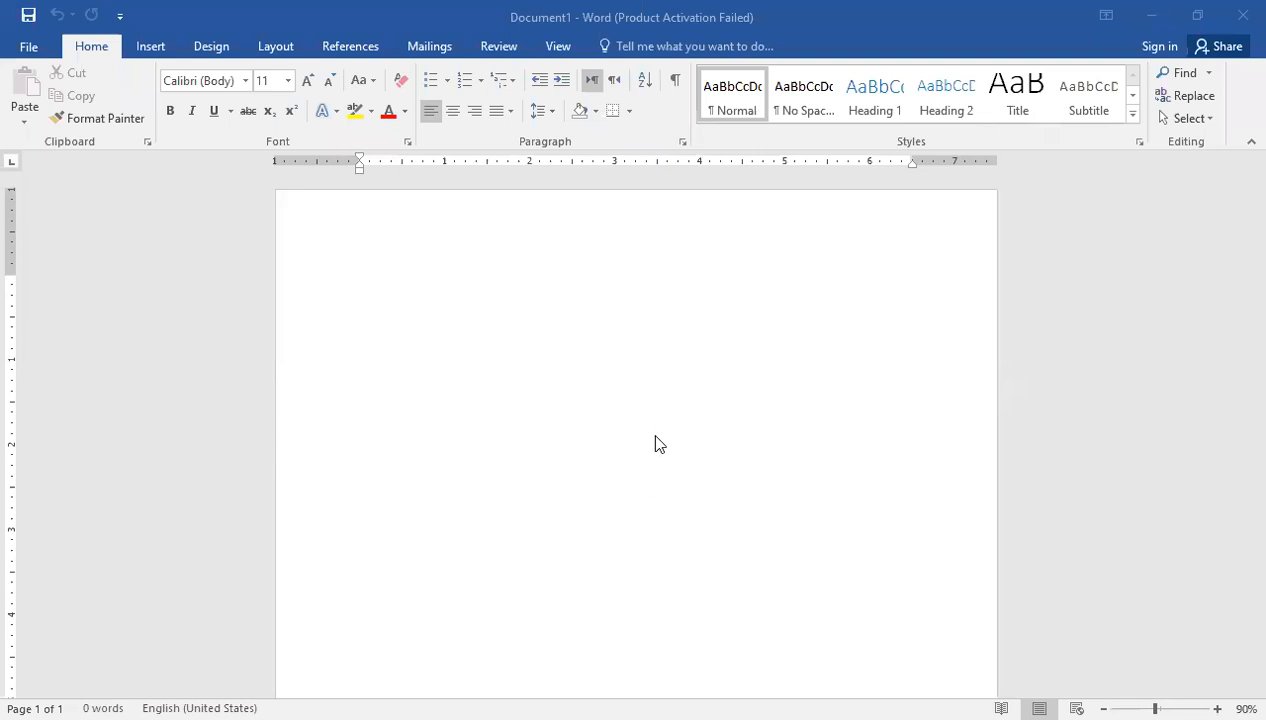
- Enter the line "I love Pakistan." in the blank document and start a new paragraph
left_click(279, 508)
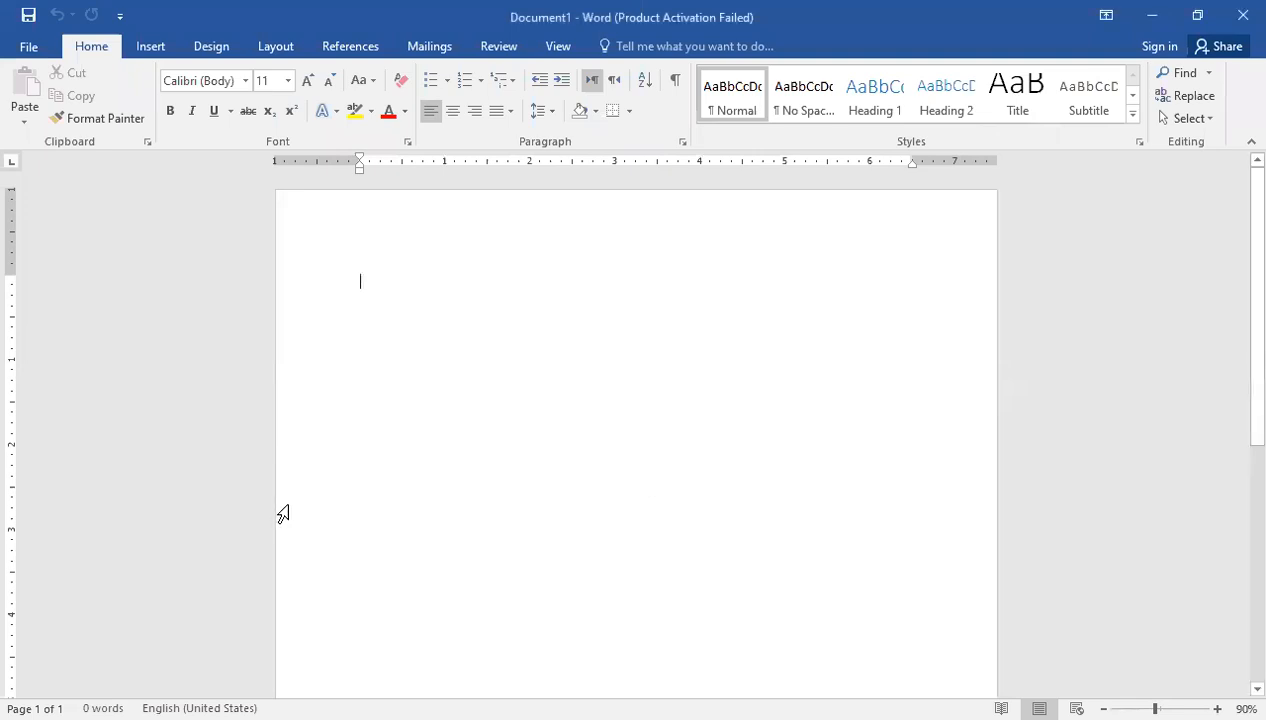
type("I love Pakistan.")
key("Return")
- Copy the "I love Pakistan." line and paste it twice below, making three identical lines
key("Up")
key("shift+Down")
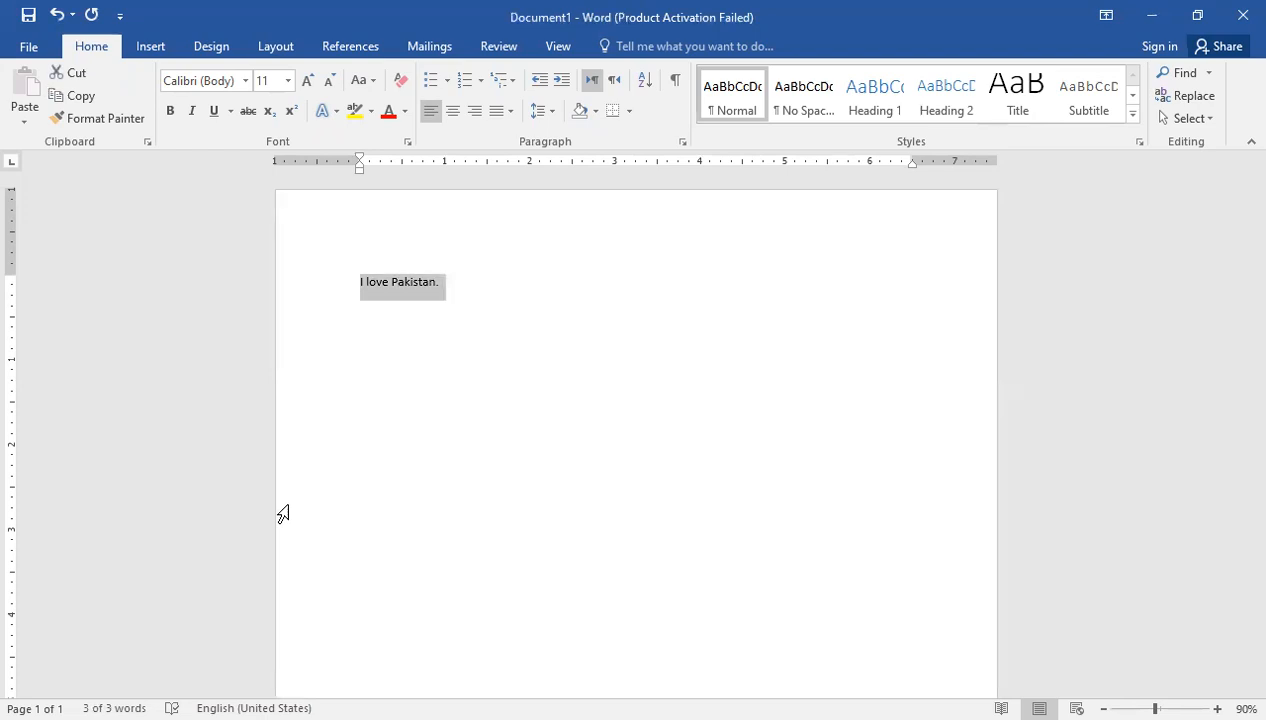
key("ctrl+c")
key("Right")
key("ctrl+v")
key("ctrl+v")
key("Up")
key("Up")
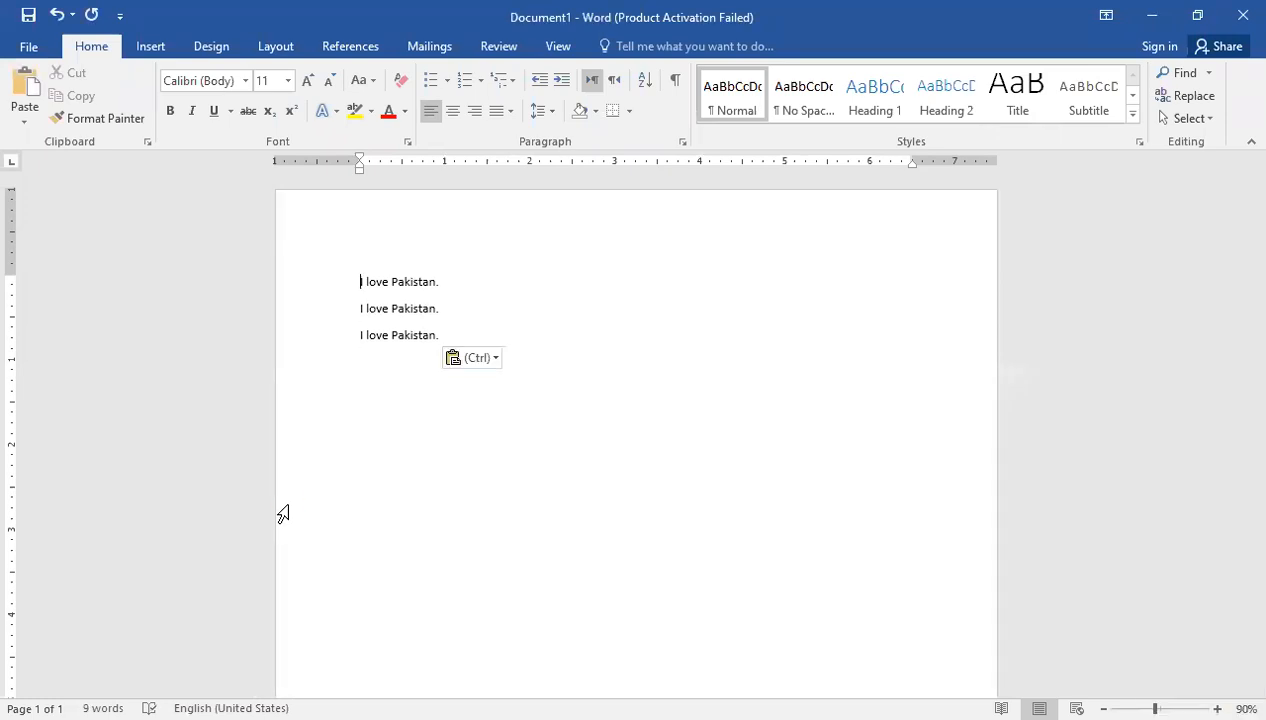
key("ctrl")
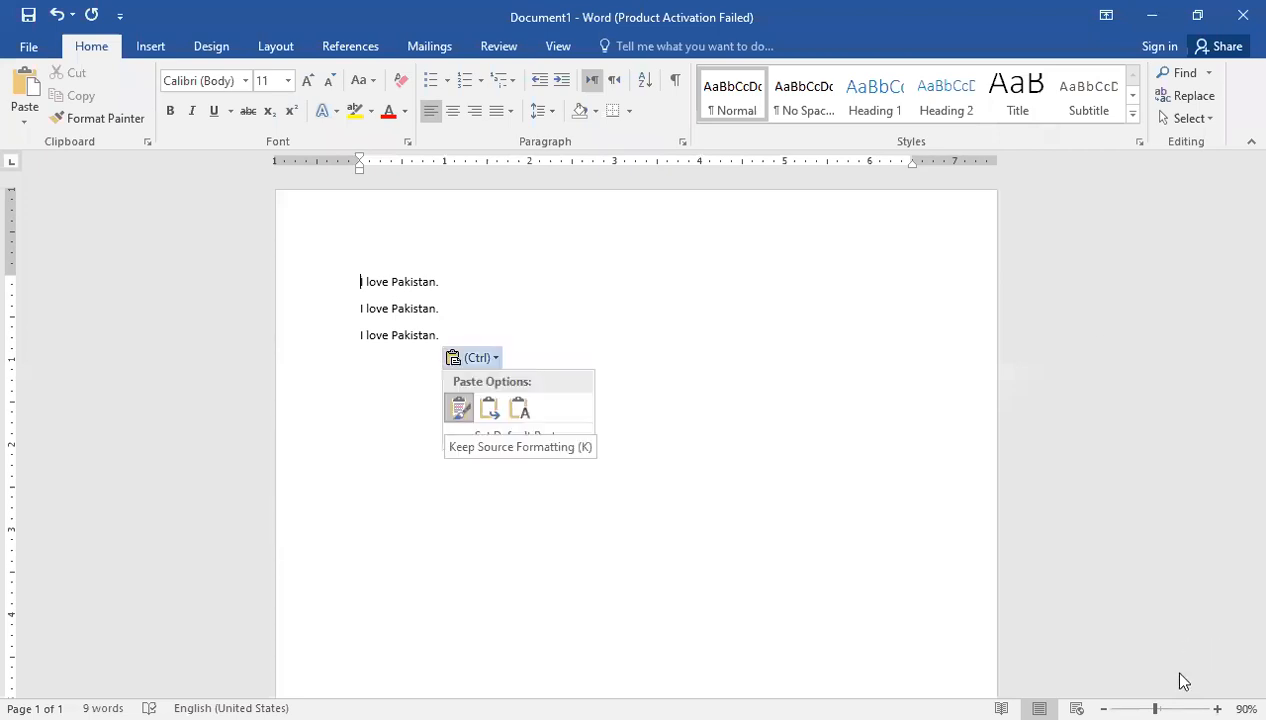
- Set all three "I love Pakistan." lines to Times New Roman at size 16
scroll(1182, 680, "up", 11)
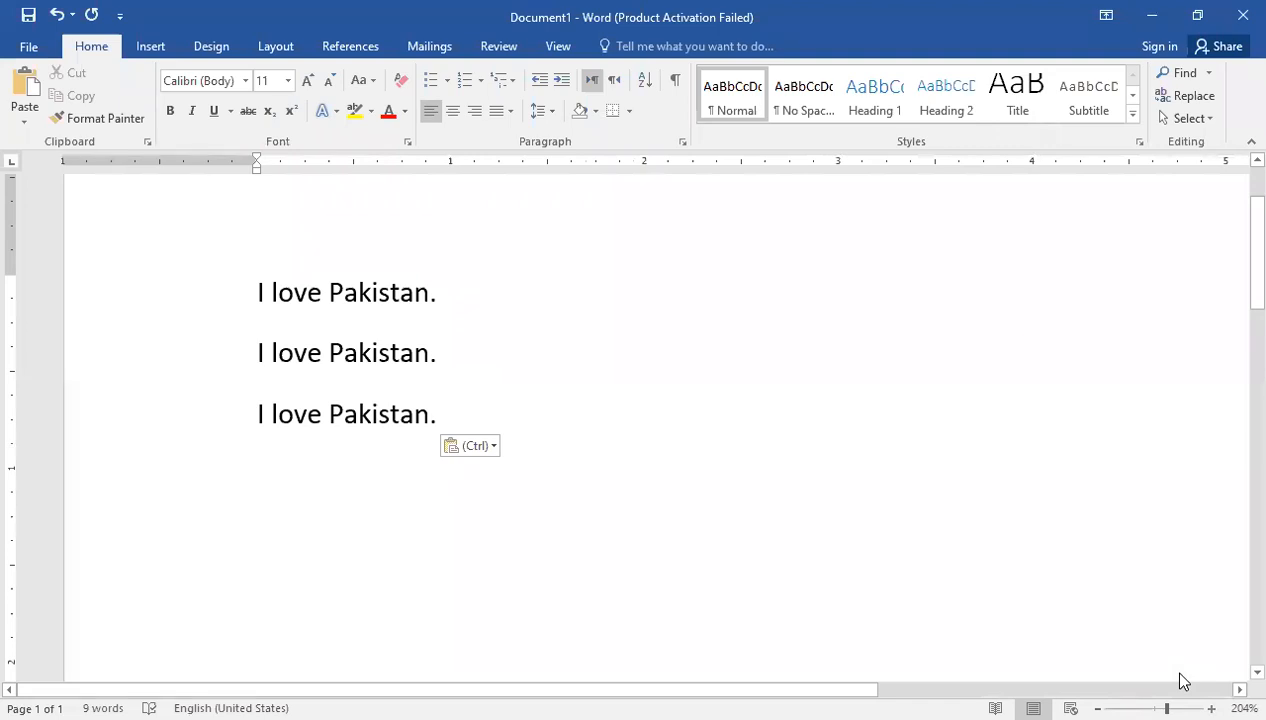
scroll(1182, 680, "down", 1)
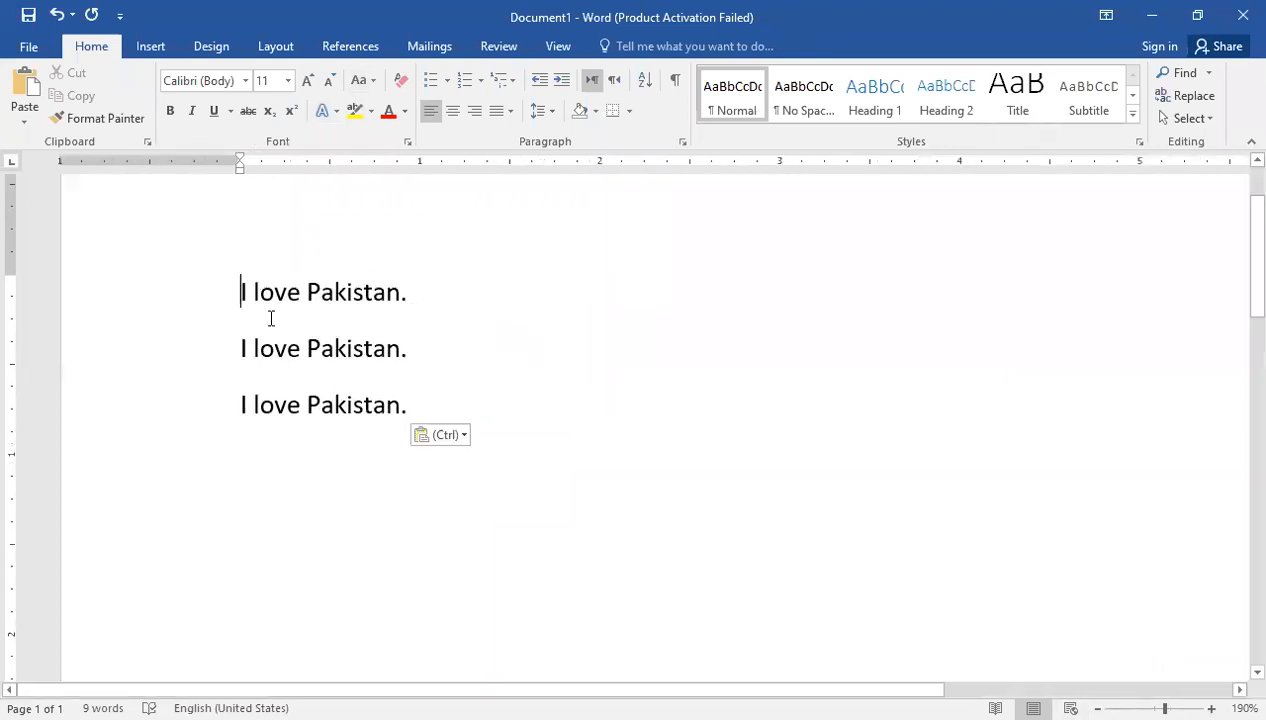
left_click_drag(243, 296, 423, 398)
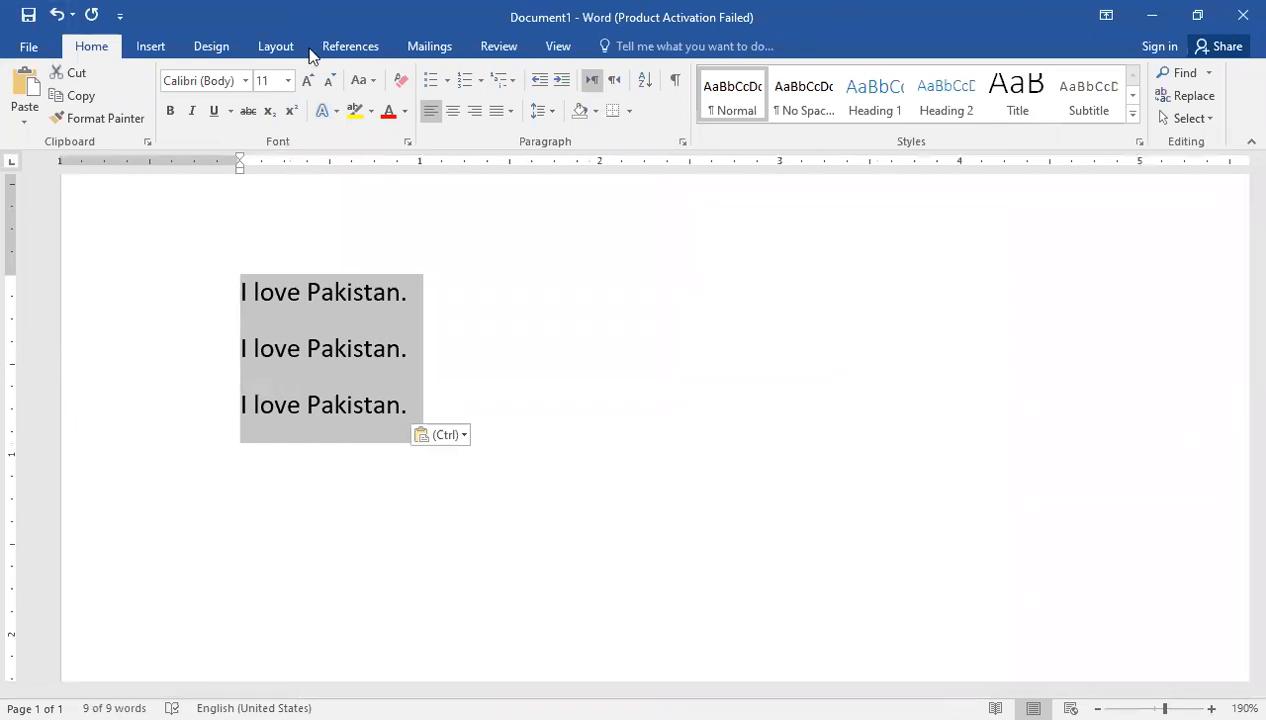
left_click(246, 81)
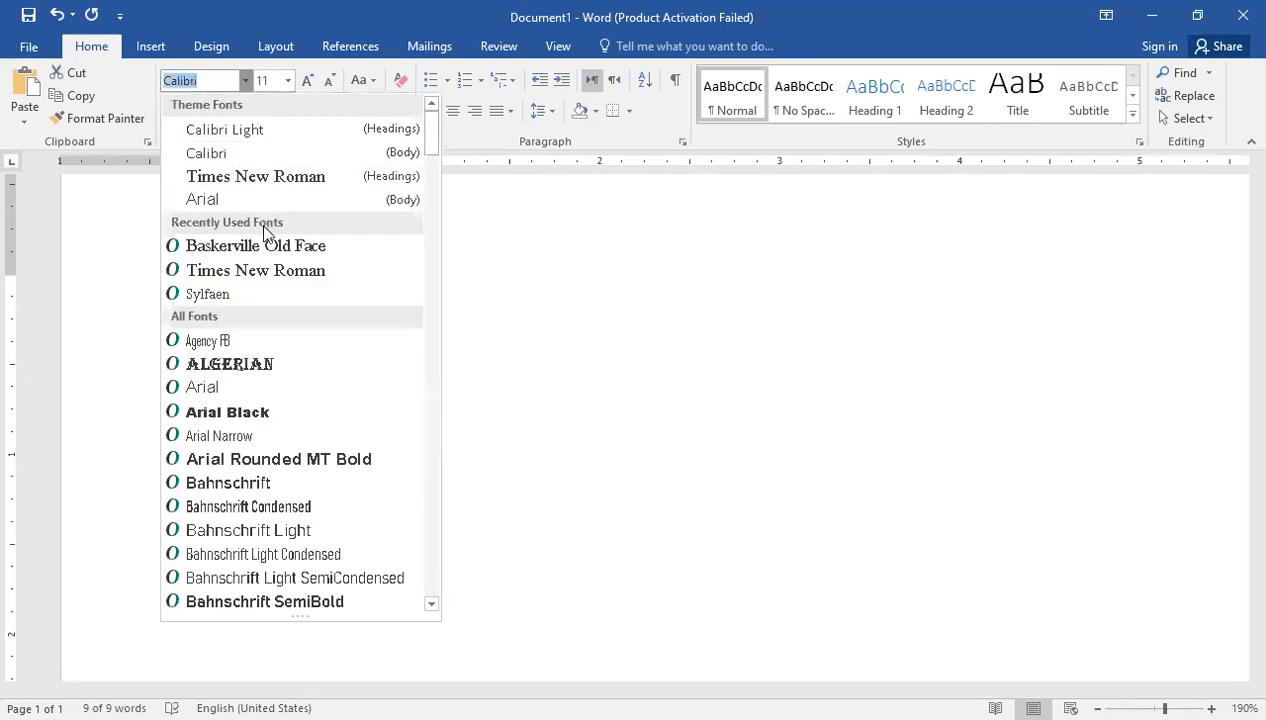
left_click(262, 180)
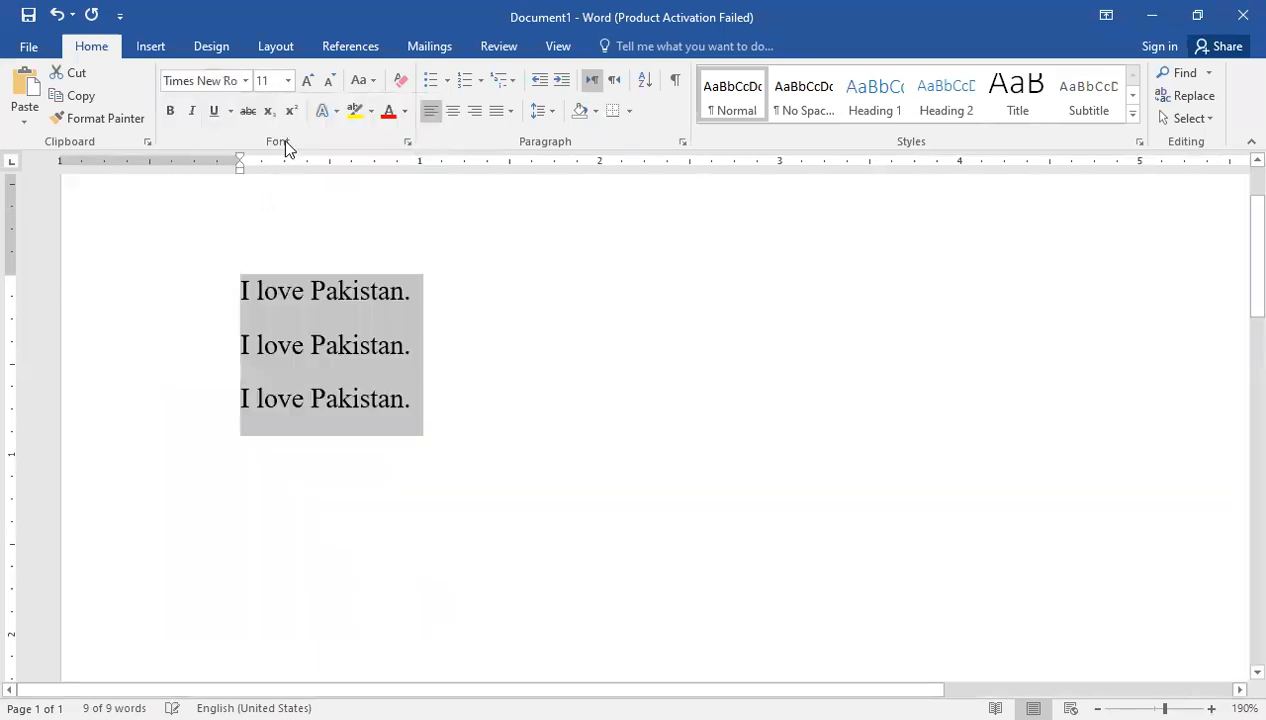
left_click(288, 80)
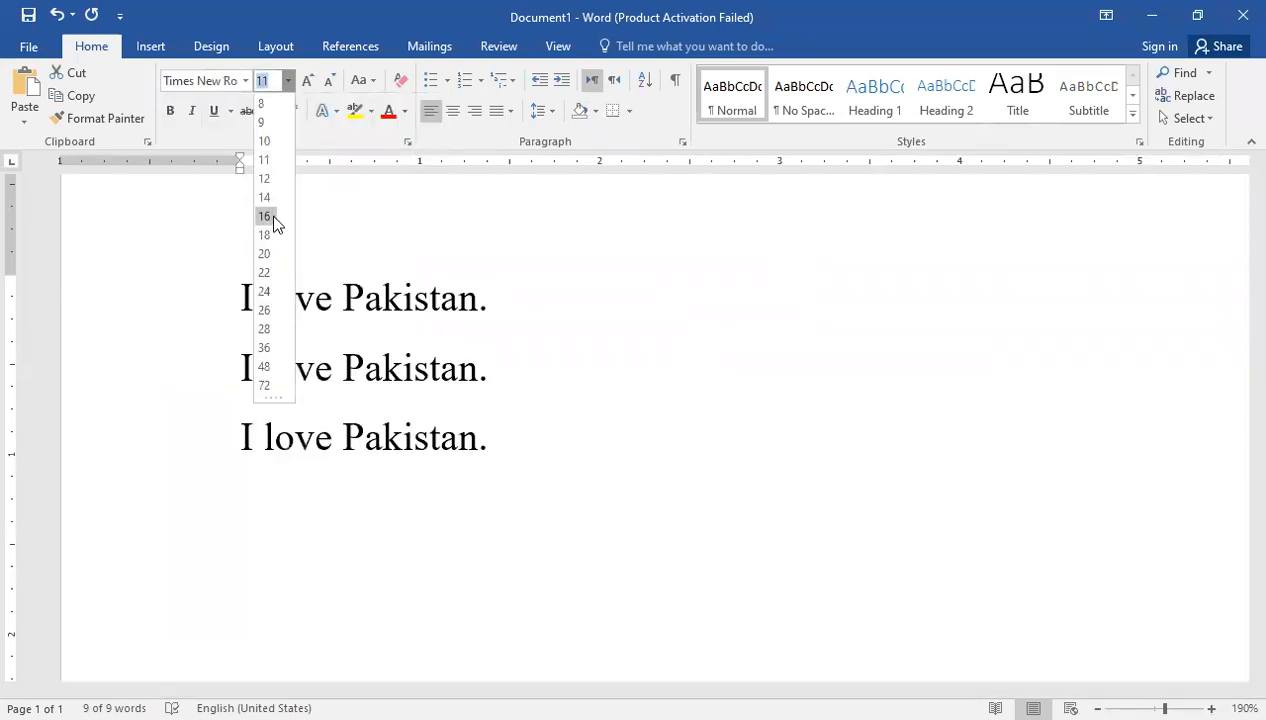
left_click(272, 217)
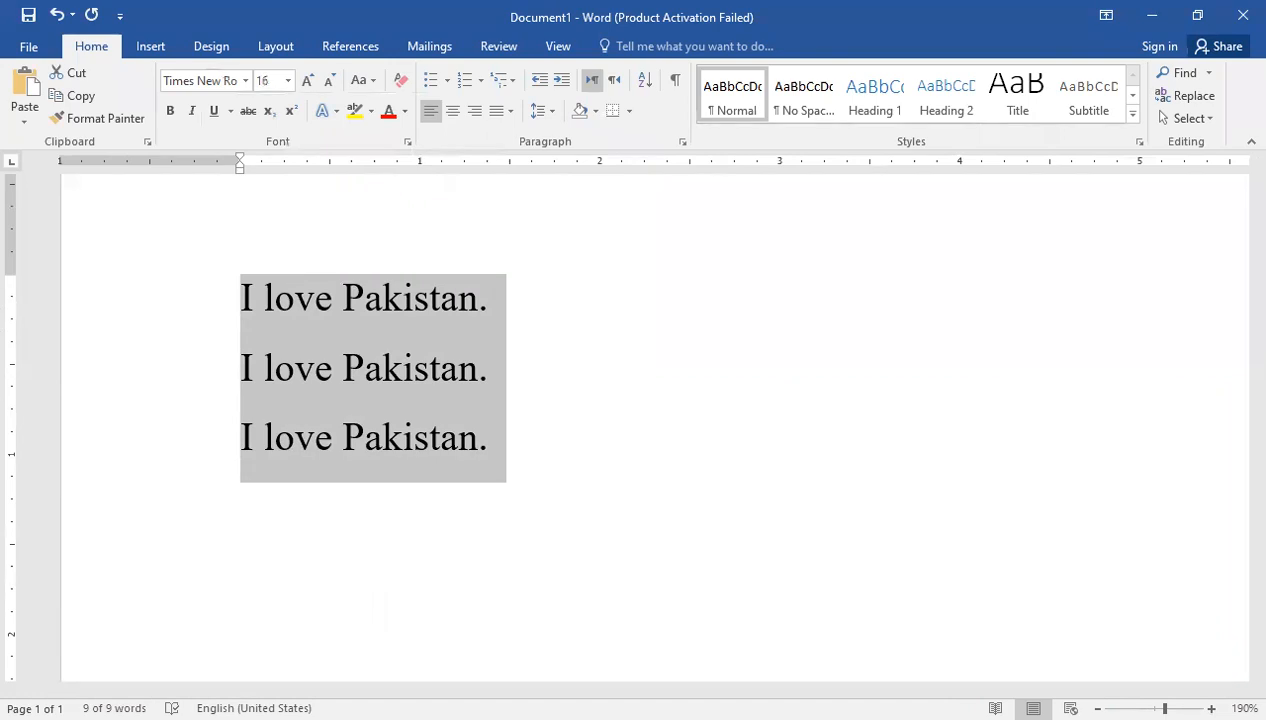
- Try justified, right and centre alignment on the three lines and return them to left alignment
key("ctrl+j")
key("ctrl+r")
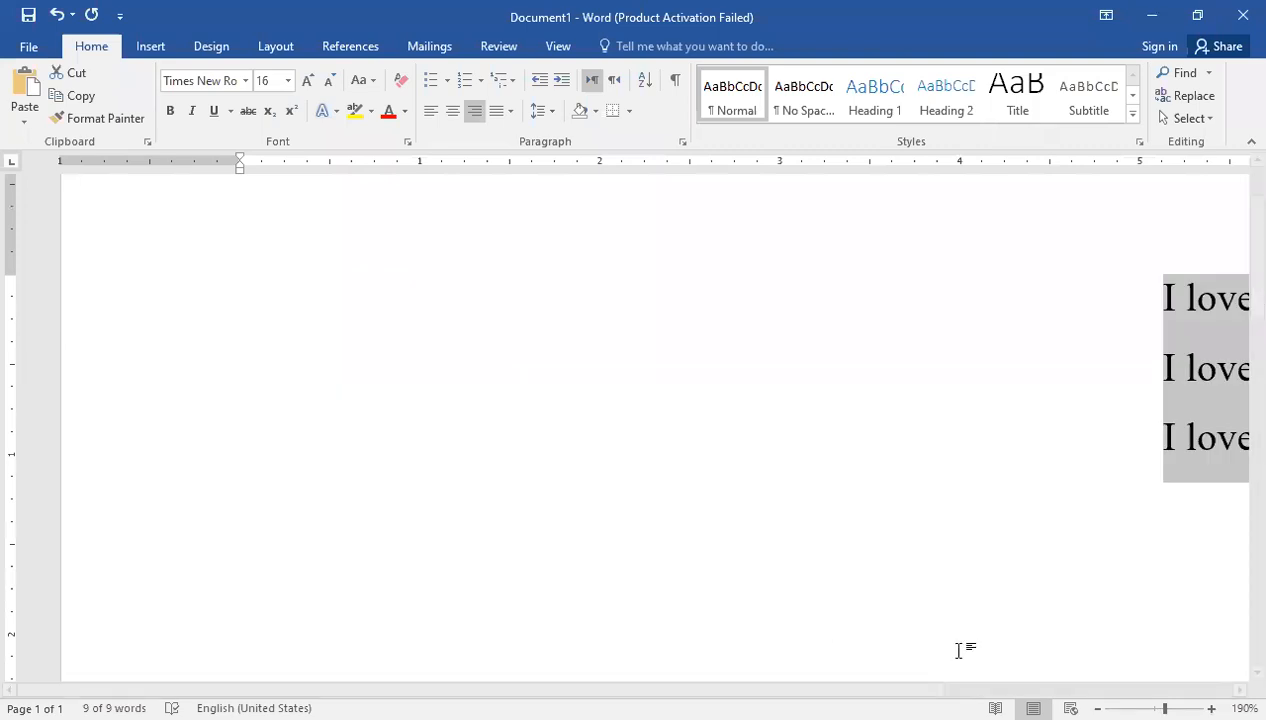
scroll(958, 650, "down", 1)
scroll(958, 650, "down", 3)
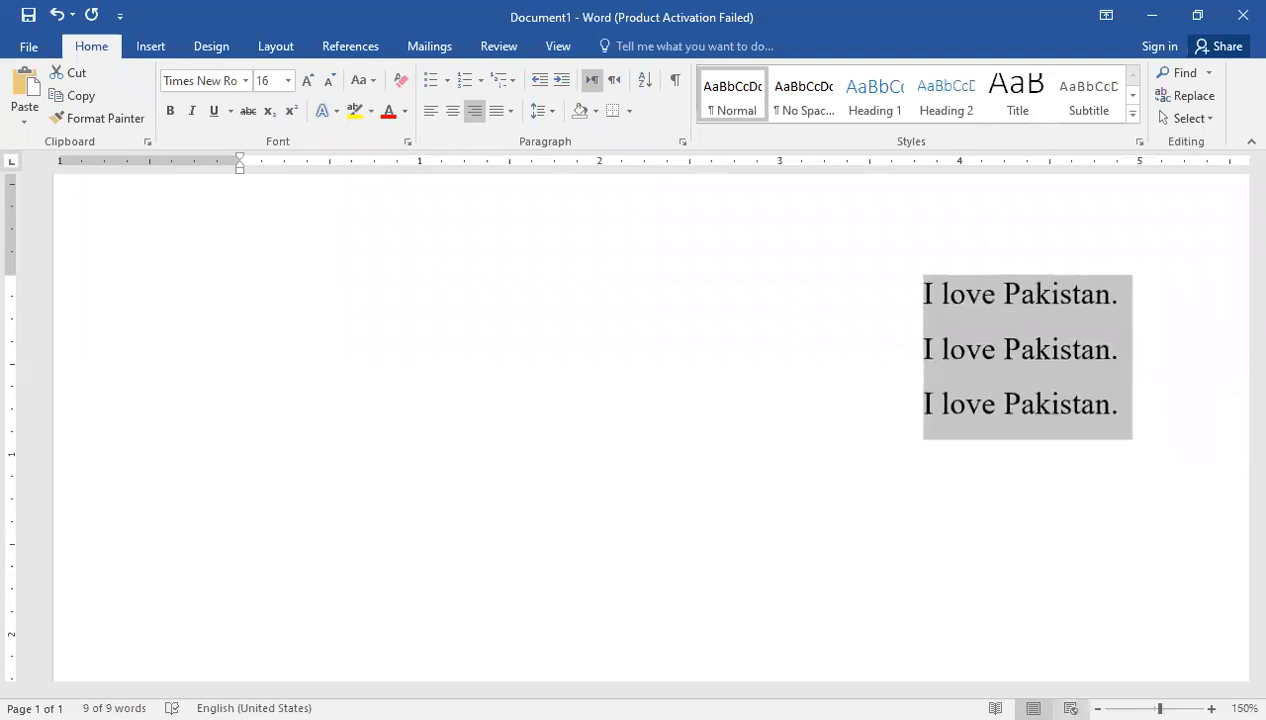
key("ctrl+e")
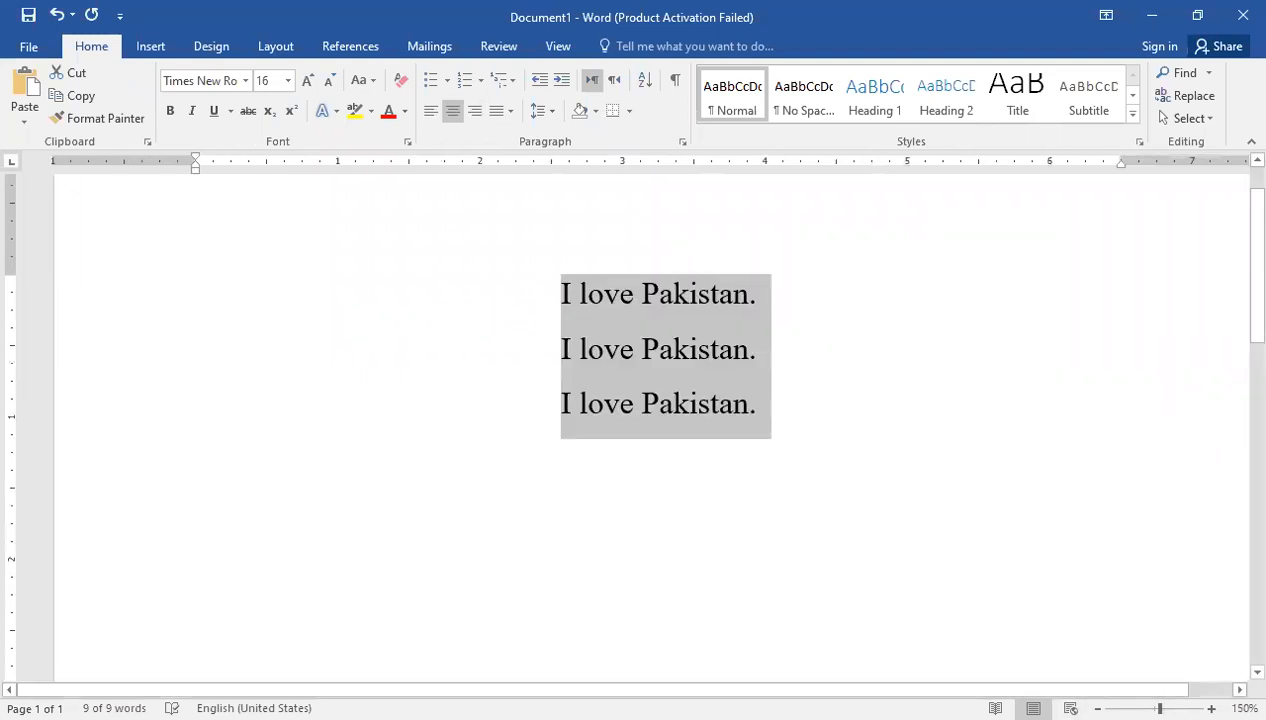
key("ctrl+l")
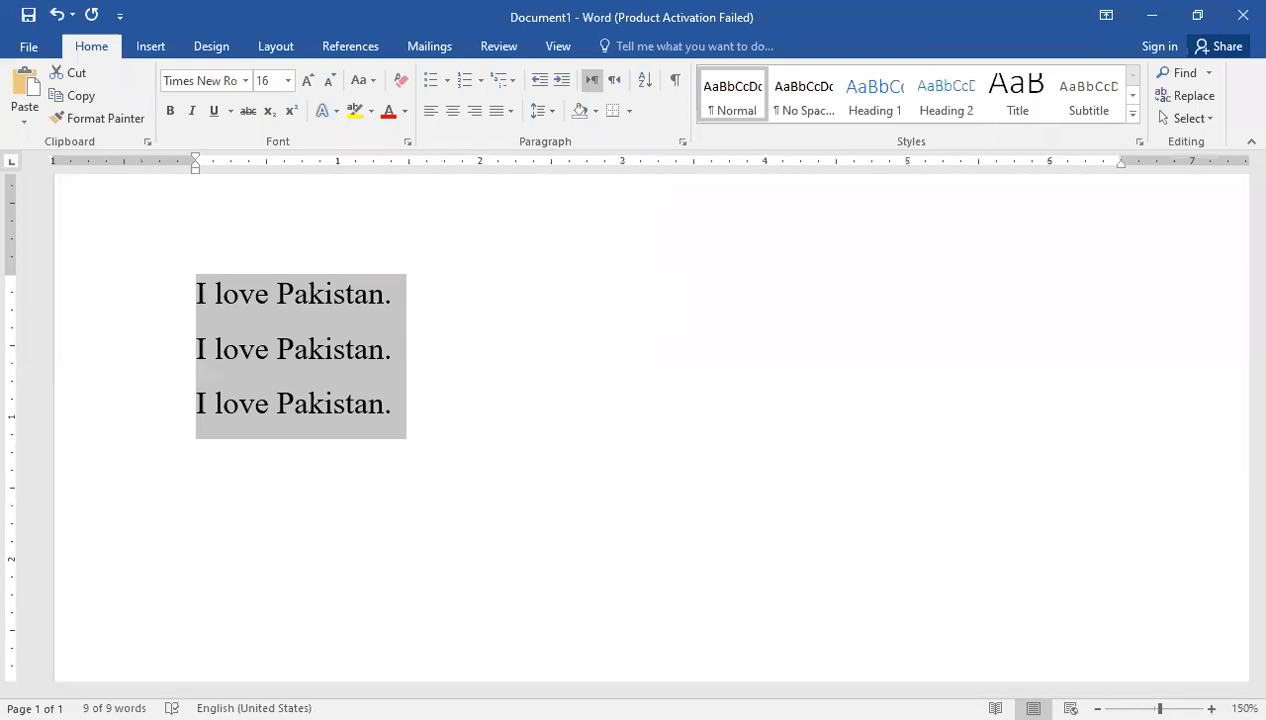
- Format the three lines as bold, italic and underlined with a red font colour
key("ctrl+b")
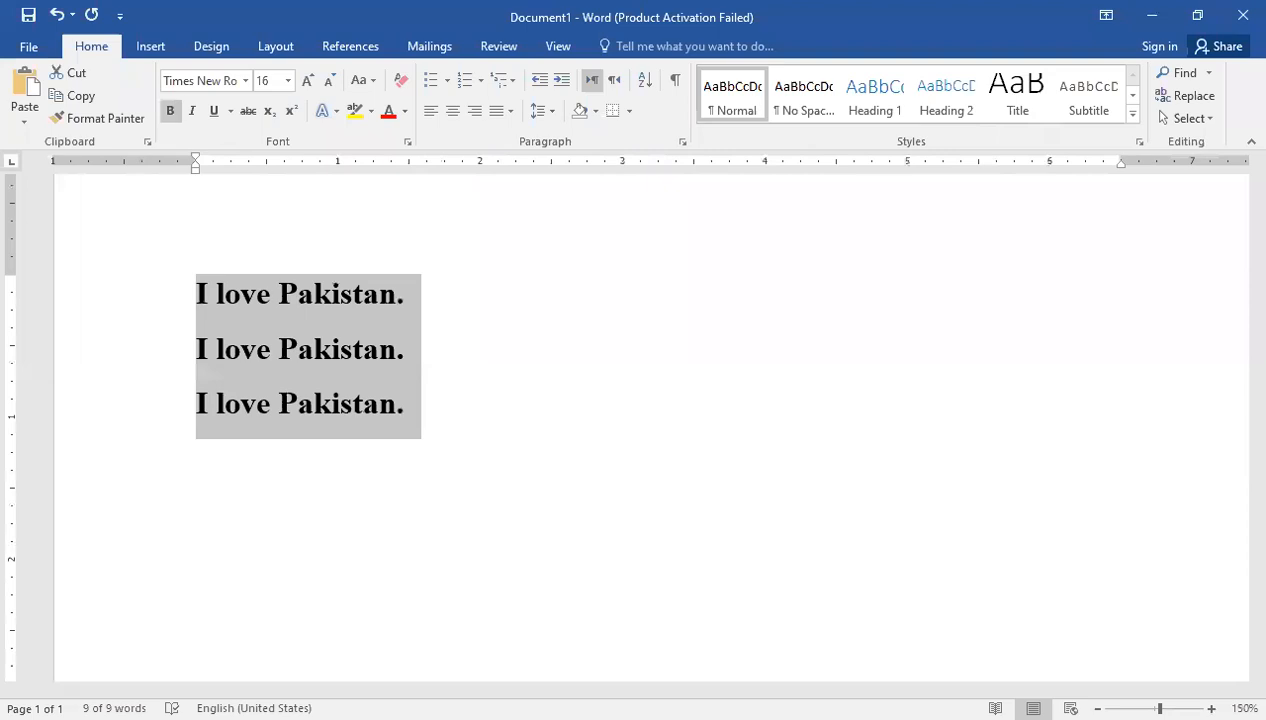
key("ctrl+i")
key("ctrl+u")
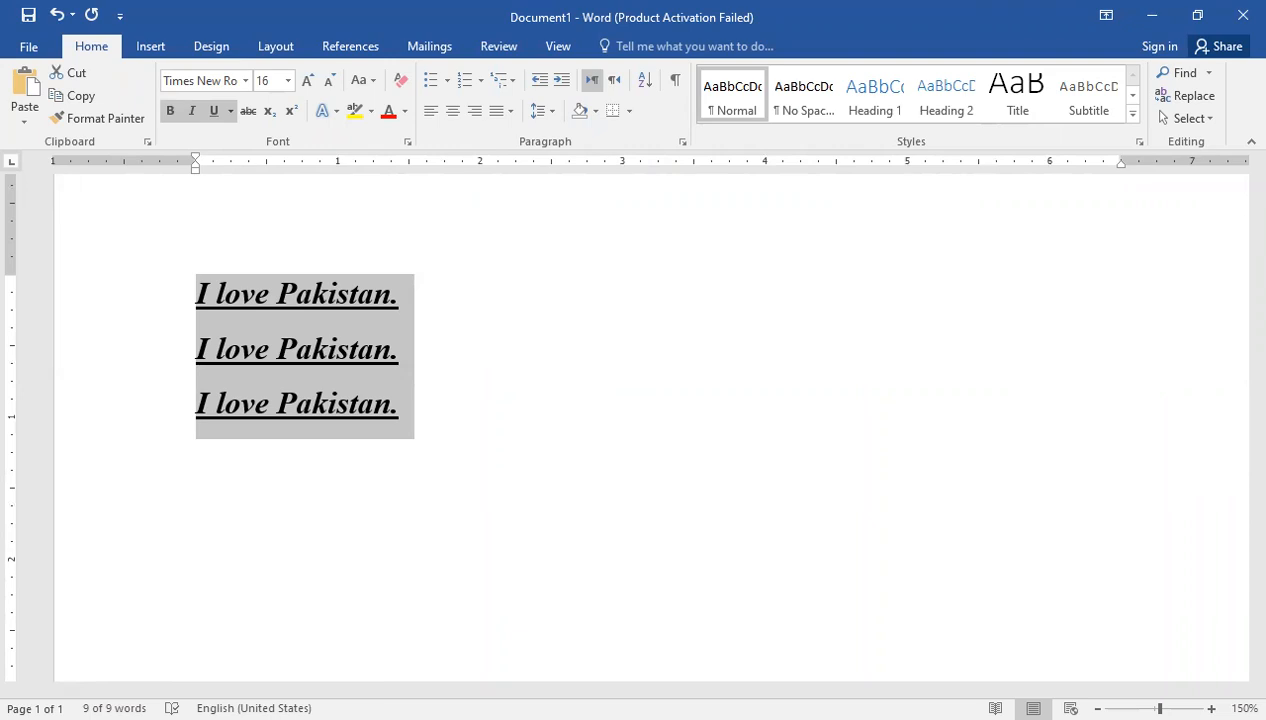
left_click(405, 116)
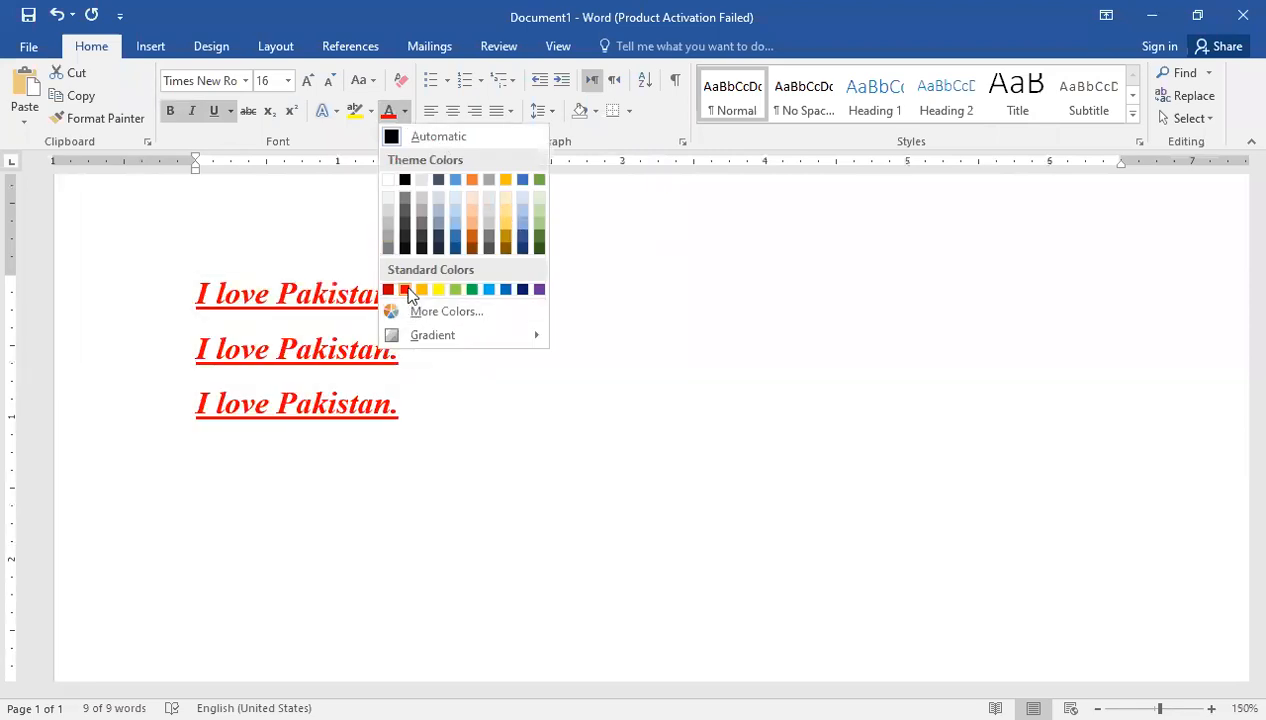
left_click(322, 232)
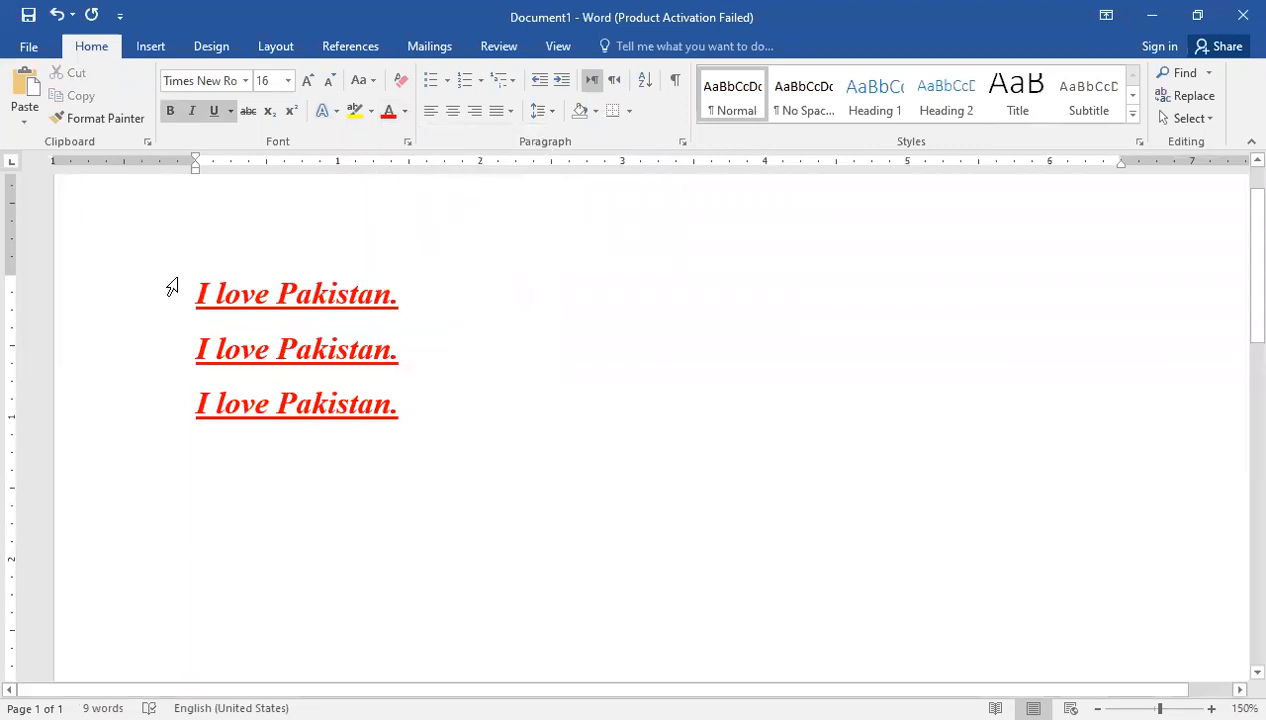
- Select the three lines and preview a yellow text highlight without applying it
left_click_drag(197, 292, 483, 401)
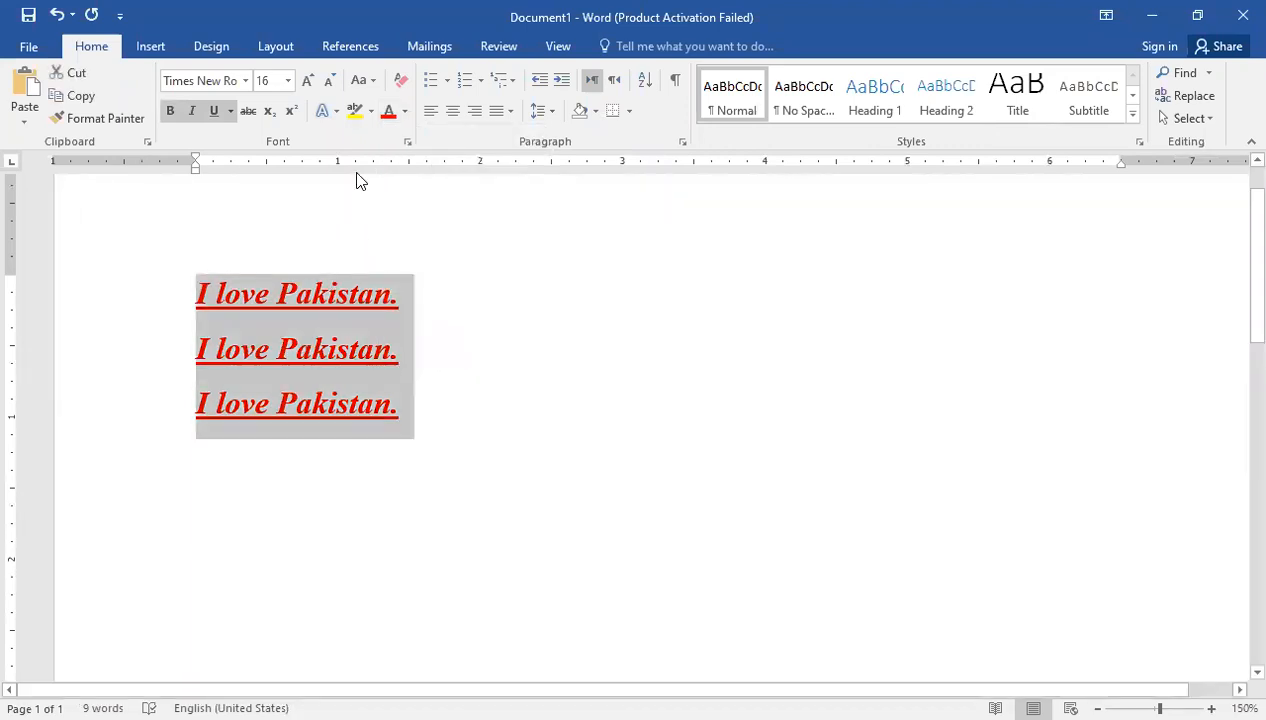
left_click(370, 110)
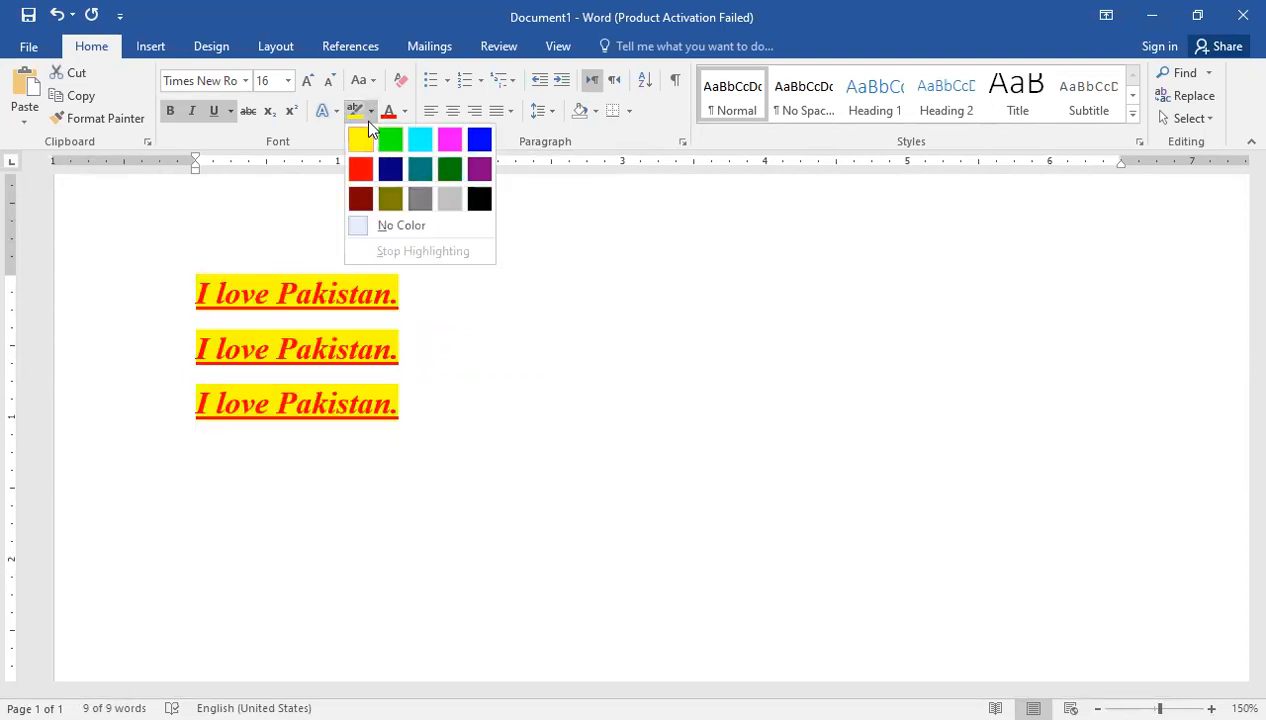
left_click(2, 664)
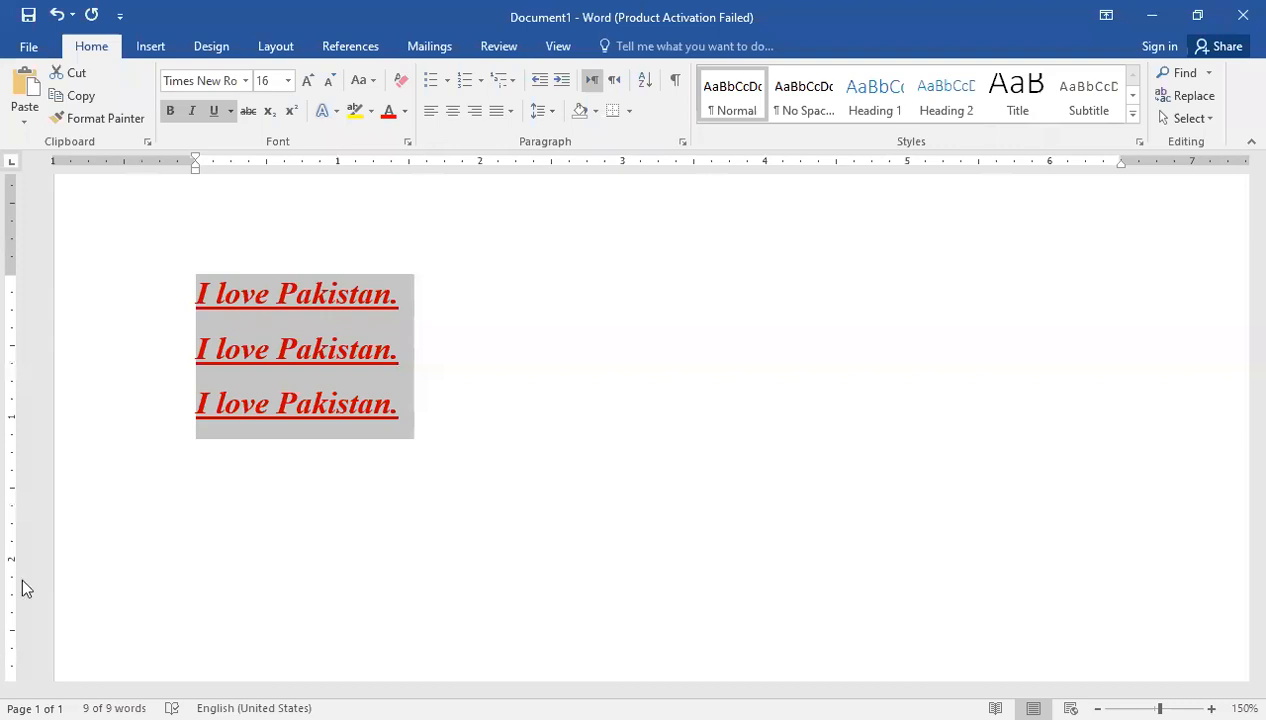
- Apply check-mark bullets to the three red lines
left_click(445, 81)
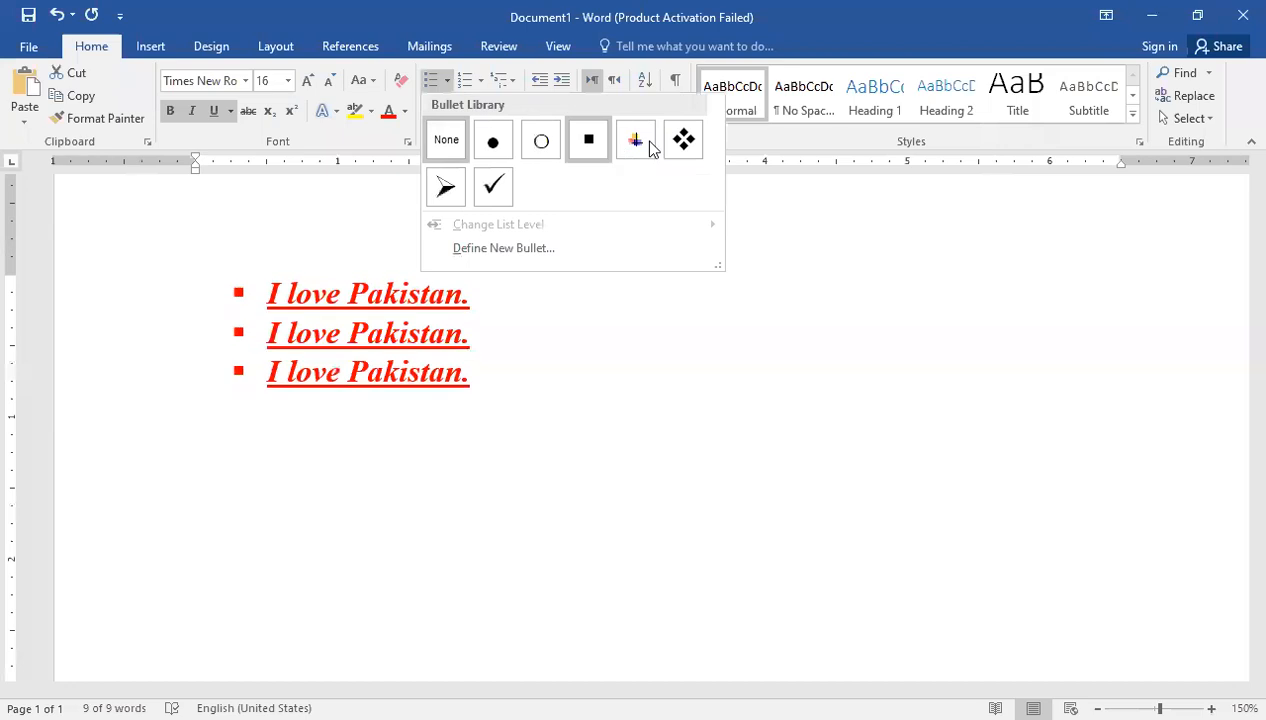
left_click(498, 187)
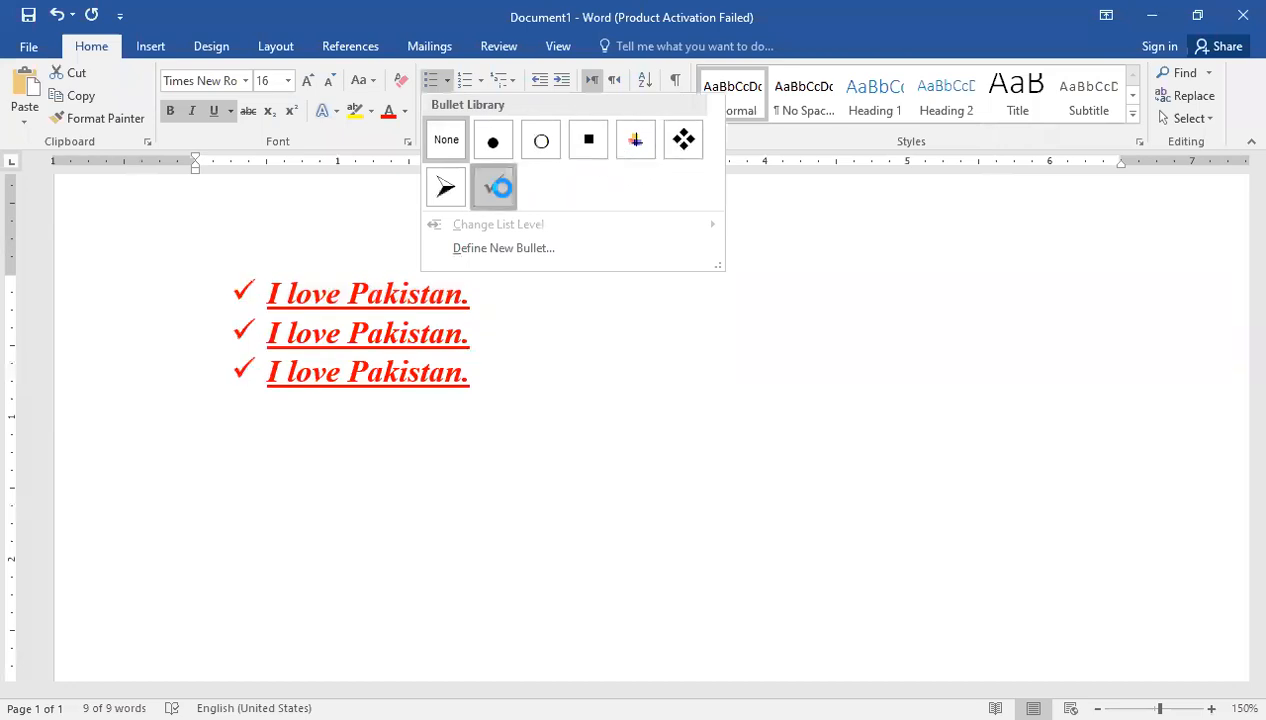
left_click(509, 534)
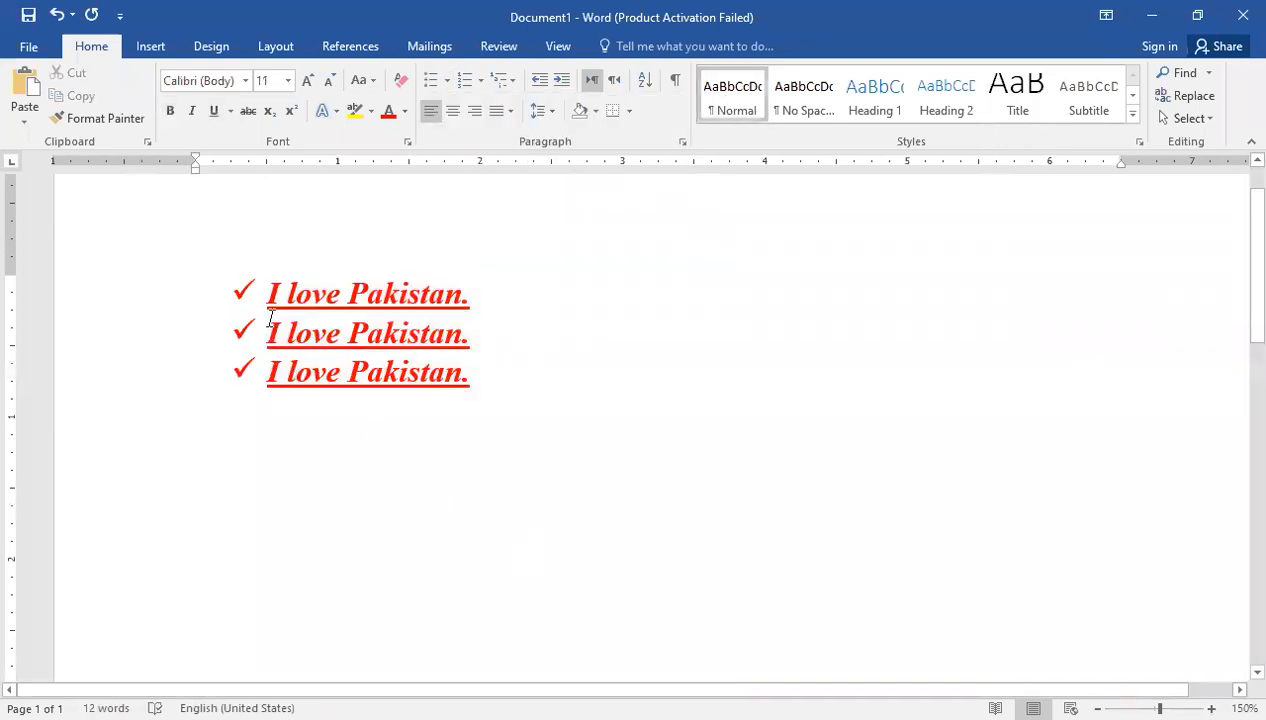
- Switch the bullets of the three lines to solid round ones and to hollow circles
left_click_drag(458, 362, 466, 259)
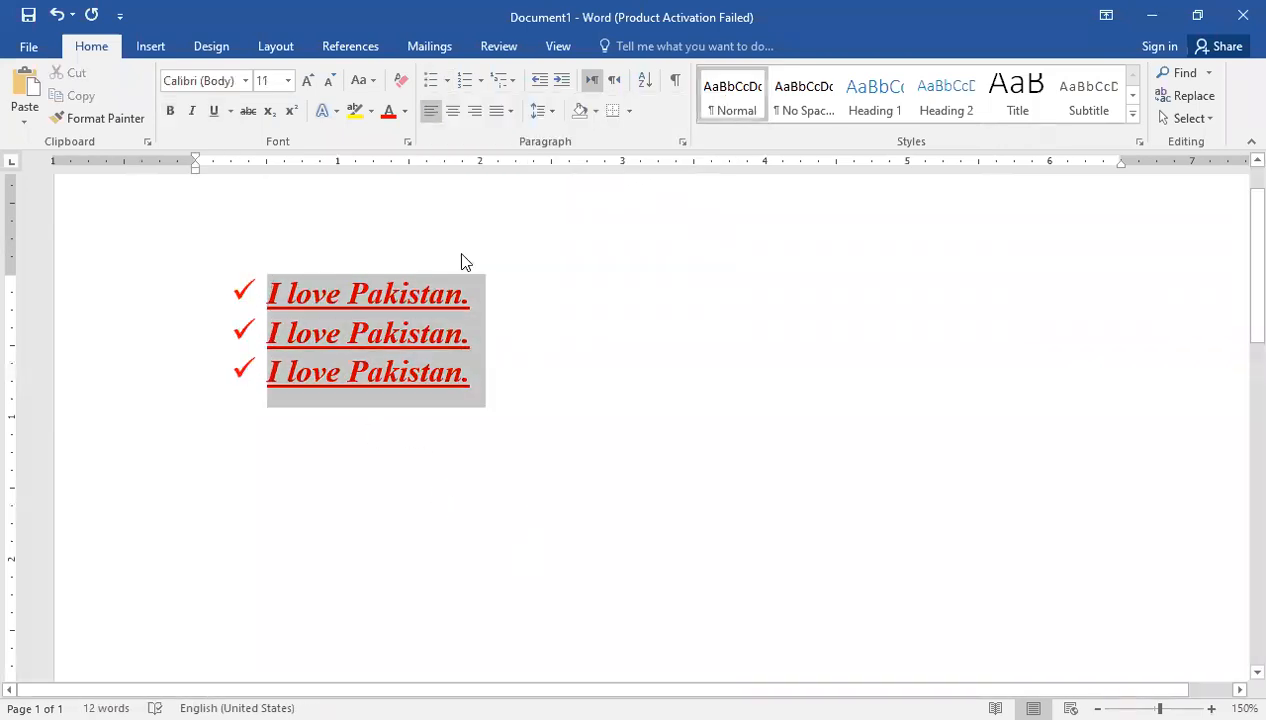
left_click(446, 86)
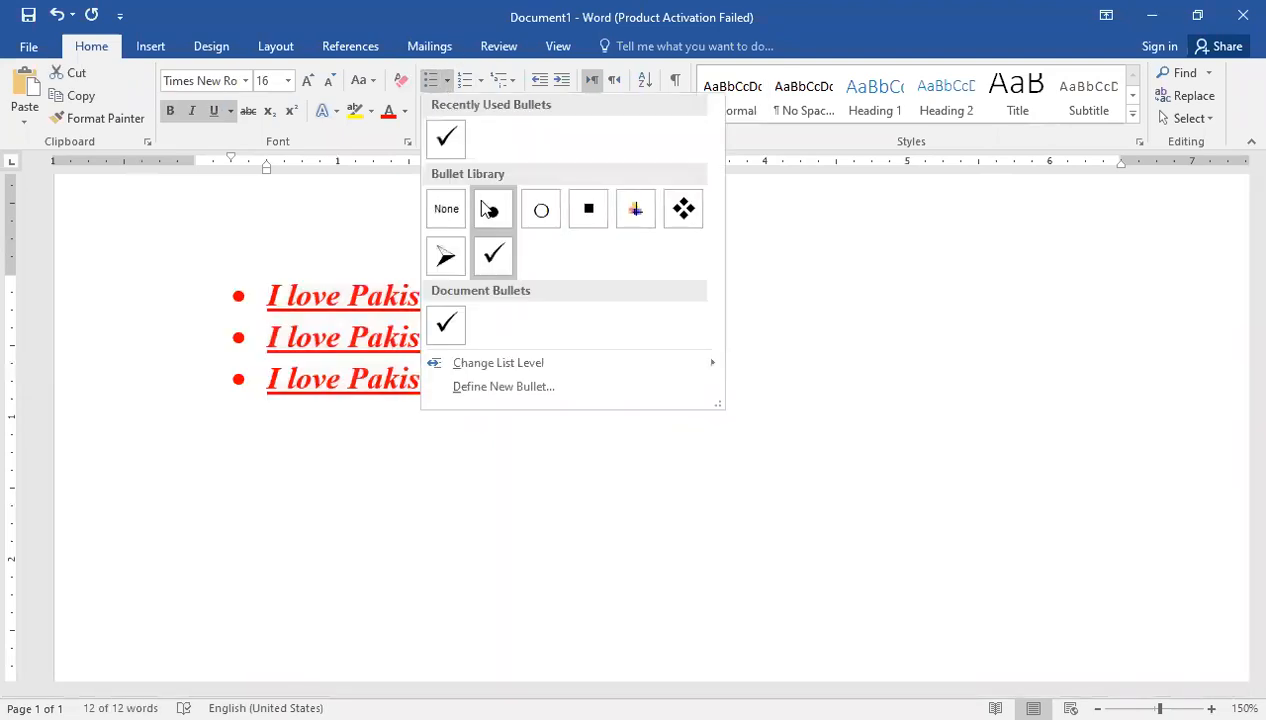
left_click(487, 208)
left_click(446, 80)
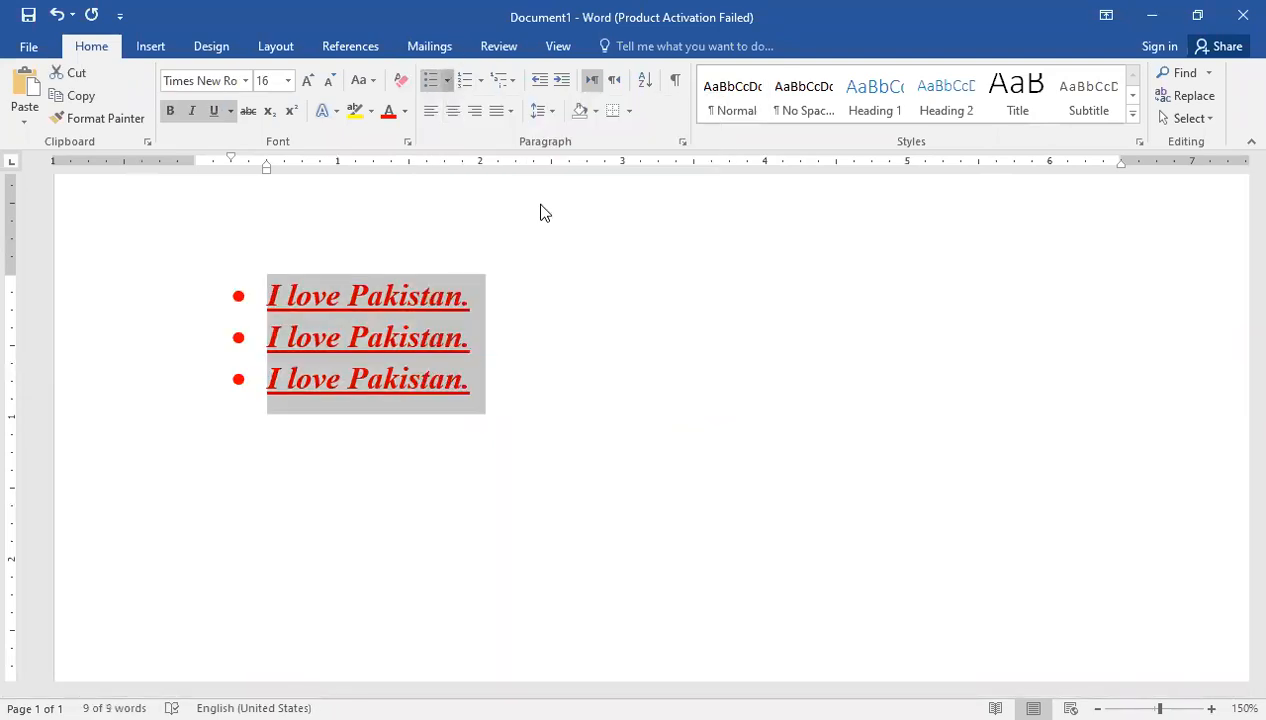
left_click(541, 211)
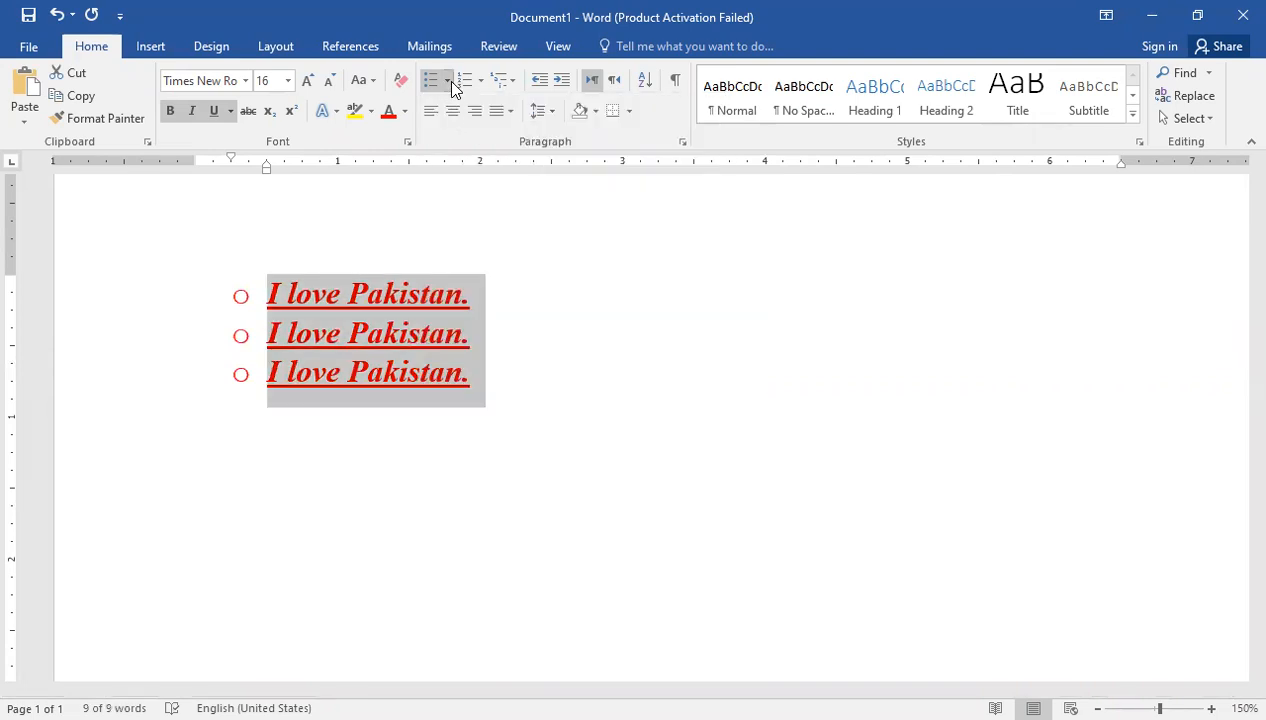
- Define a new bullet using the « symbol from Courier New and apply it to the three lines
left_click(448, 83)
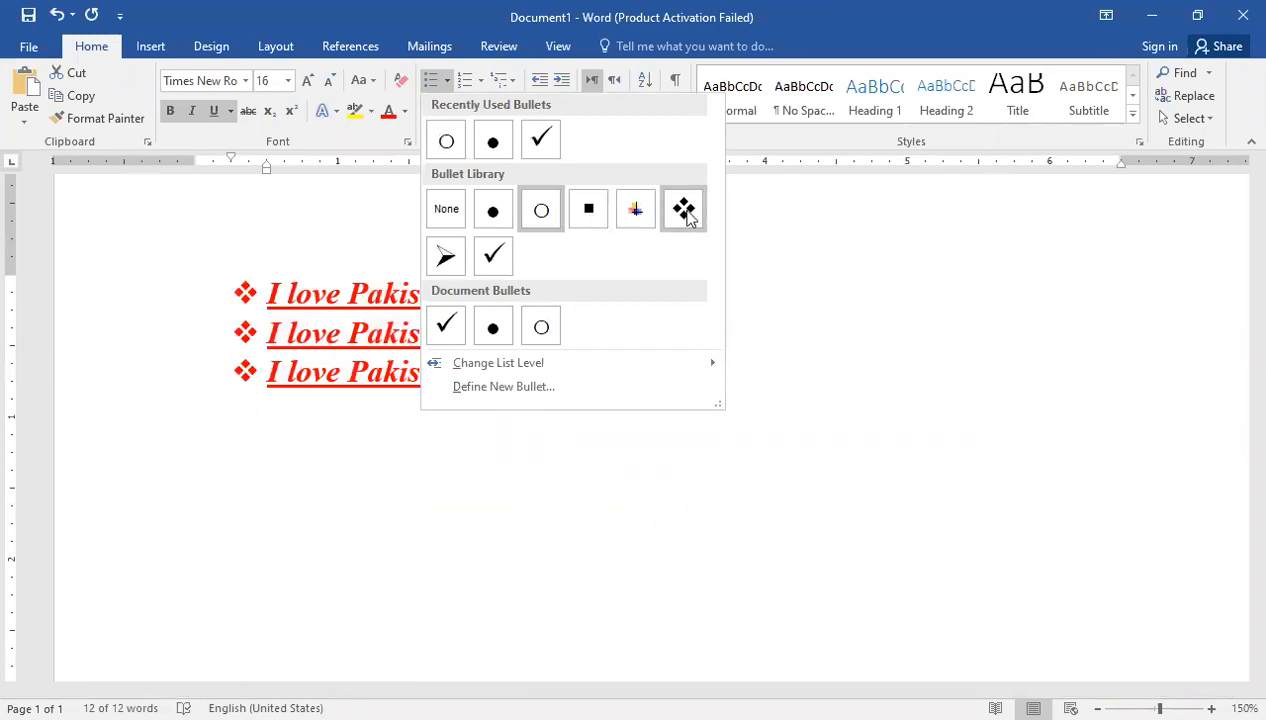
mouse_move(530, 362)
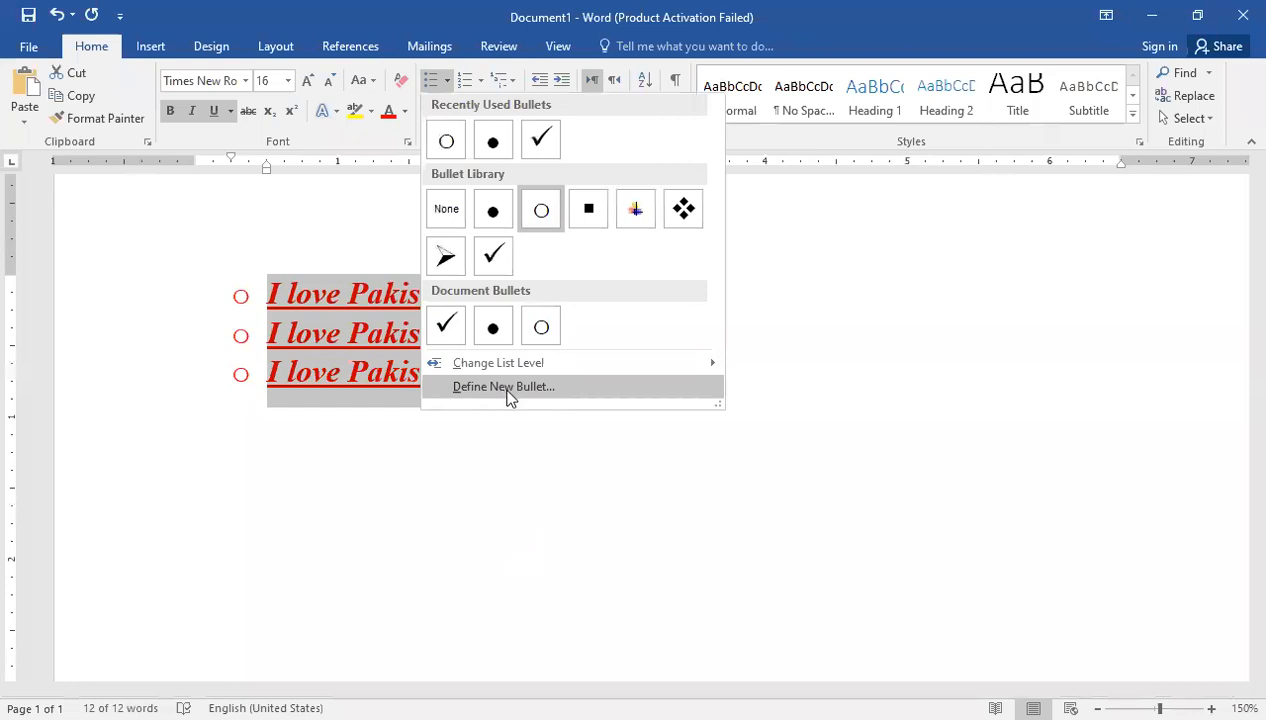
left_click(509, 397)
left_click(572, 234)
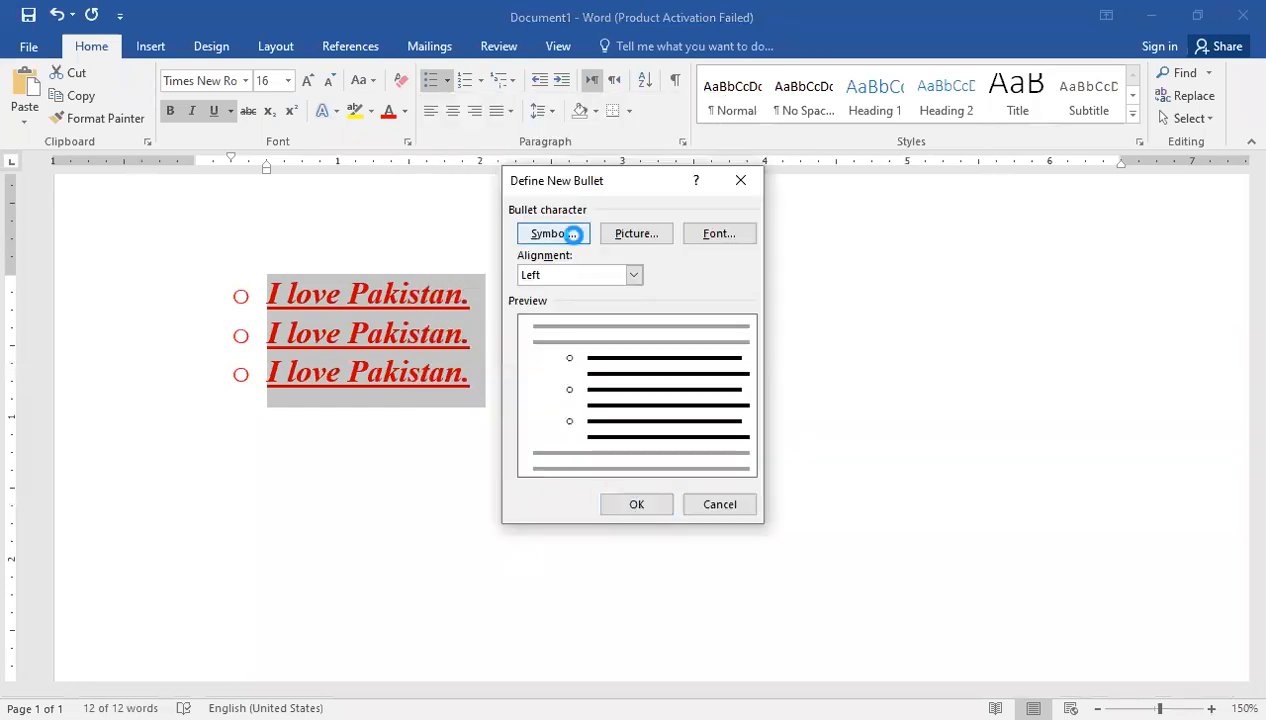
left_click(515, 321)
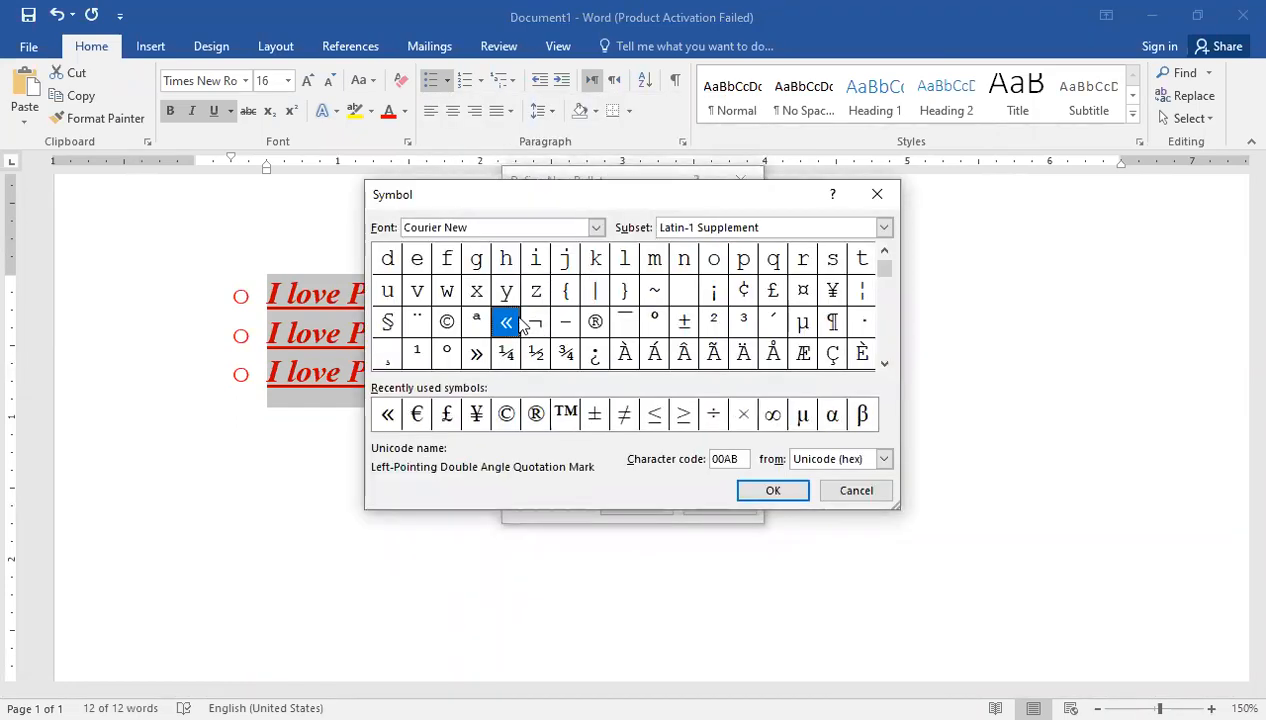
double_click(520, 325)
left_click(645, 504)
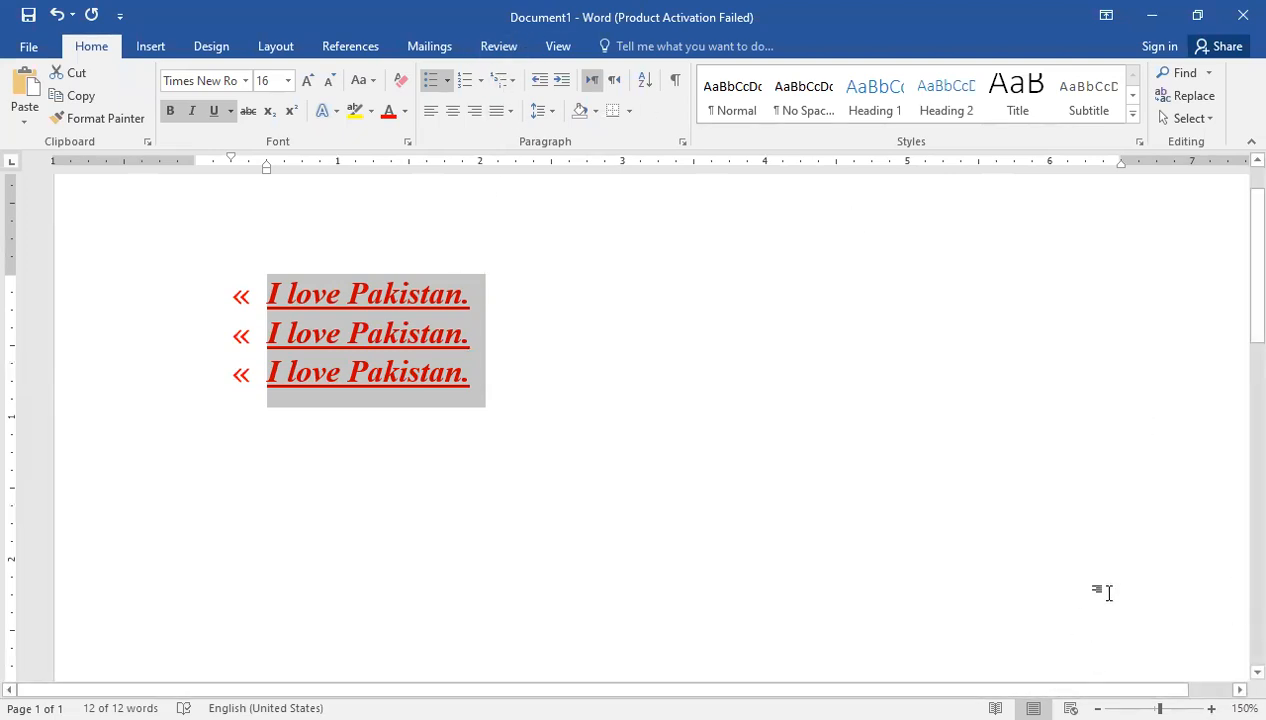
- Number the three lines 1., 2., 3. and switch the numbering to lowercase Roman numerals (i., ii., iii.)
left_click(481, 81)
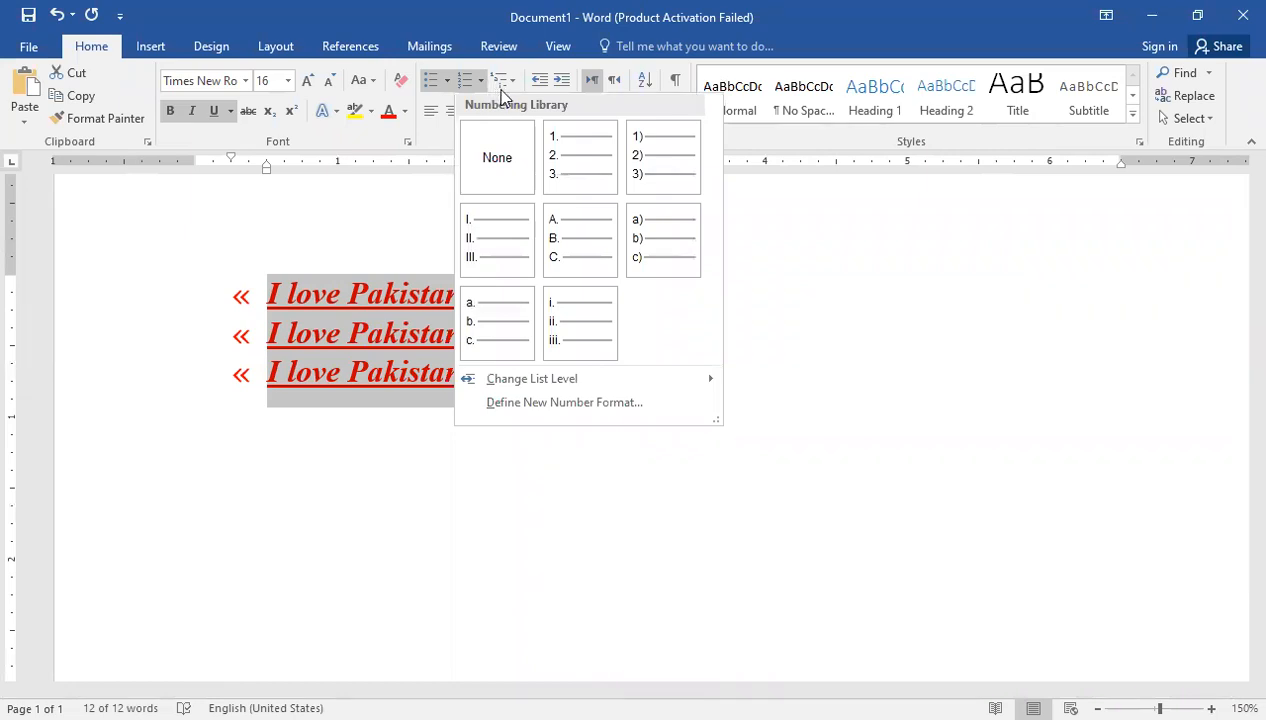
left_click(575, 175)
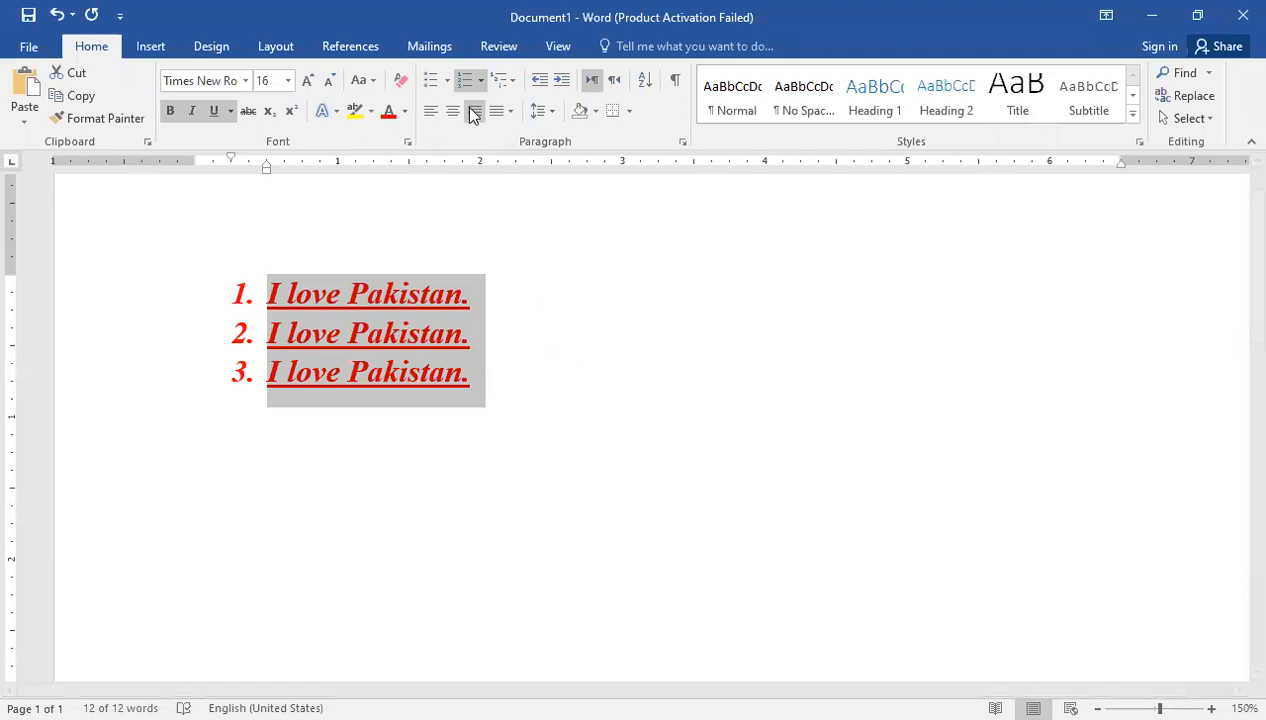
left_click(480, 82)
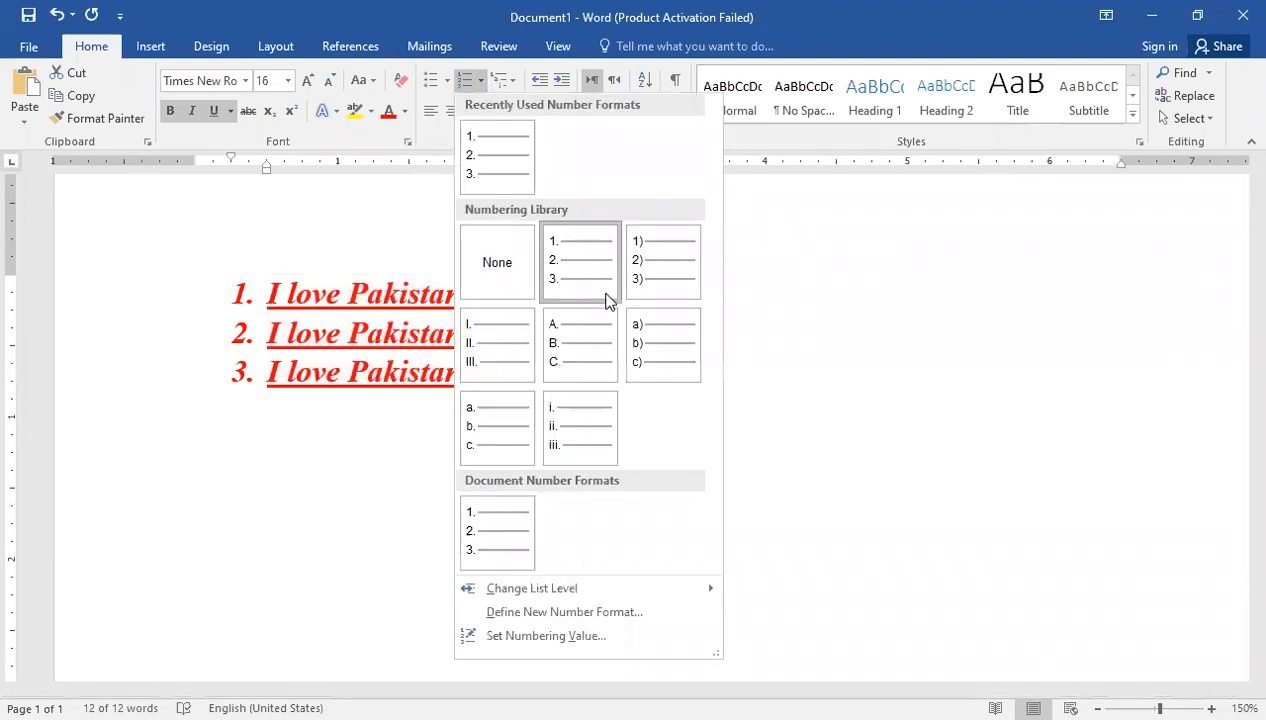
left_click(585, 438)
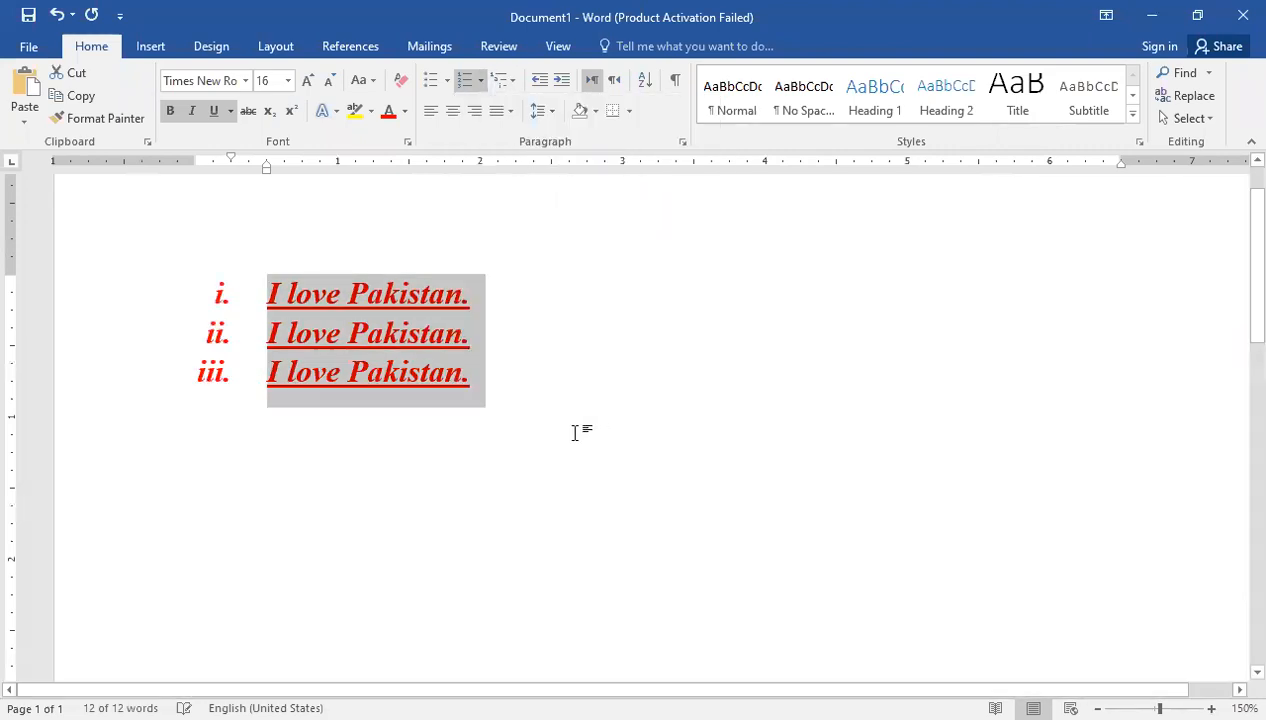
- Change the numbering of the three lines to a), b), c) and preview other number formats without applying them
left_click(479, 82)
left_click(658, 350)
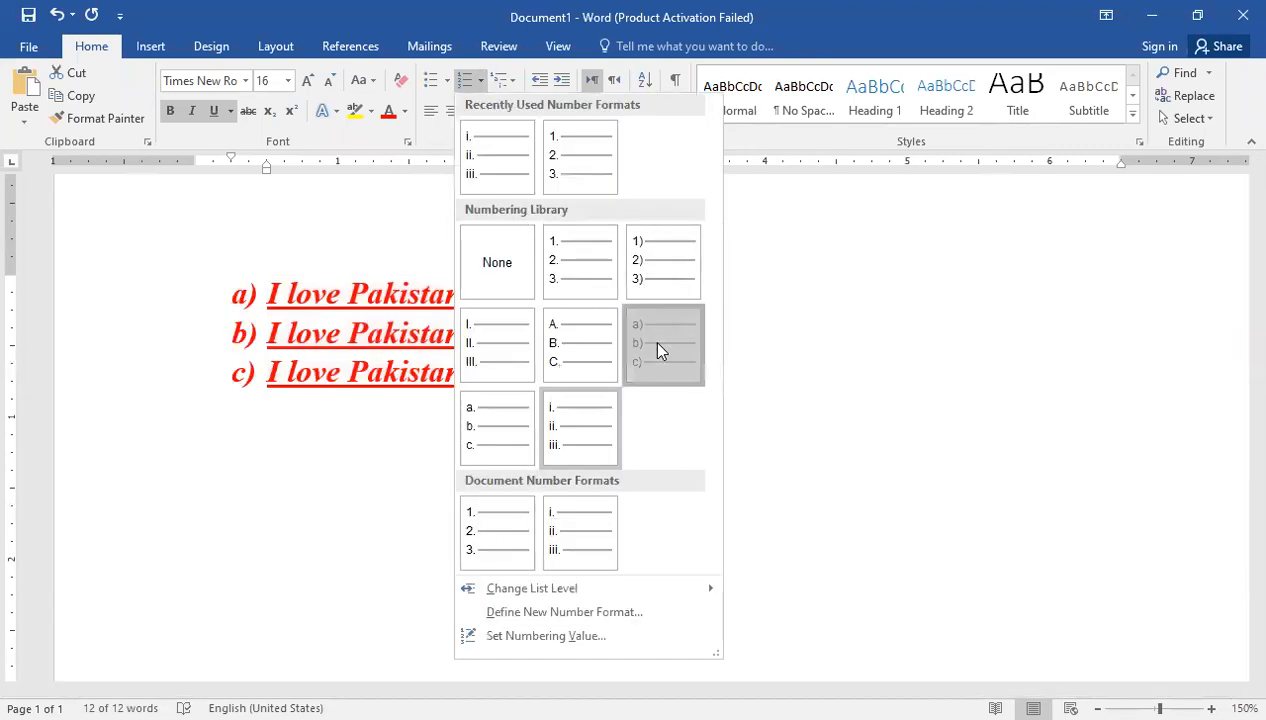
left_click(484, 82)
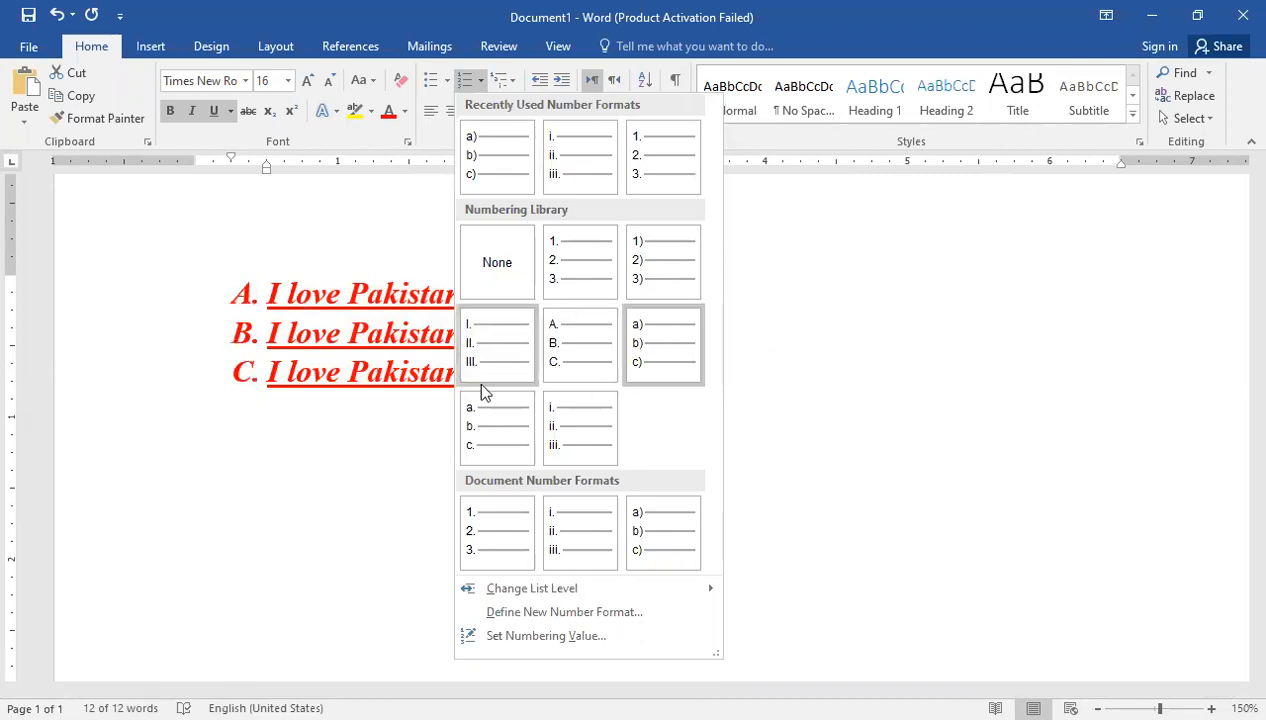
left_click(333, 446)
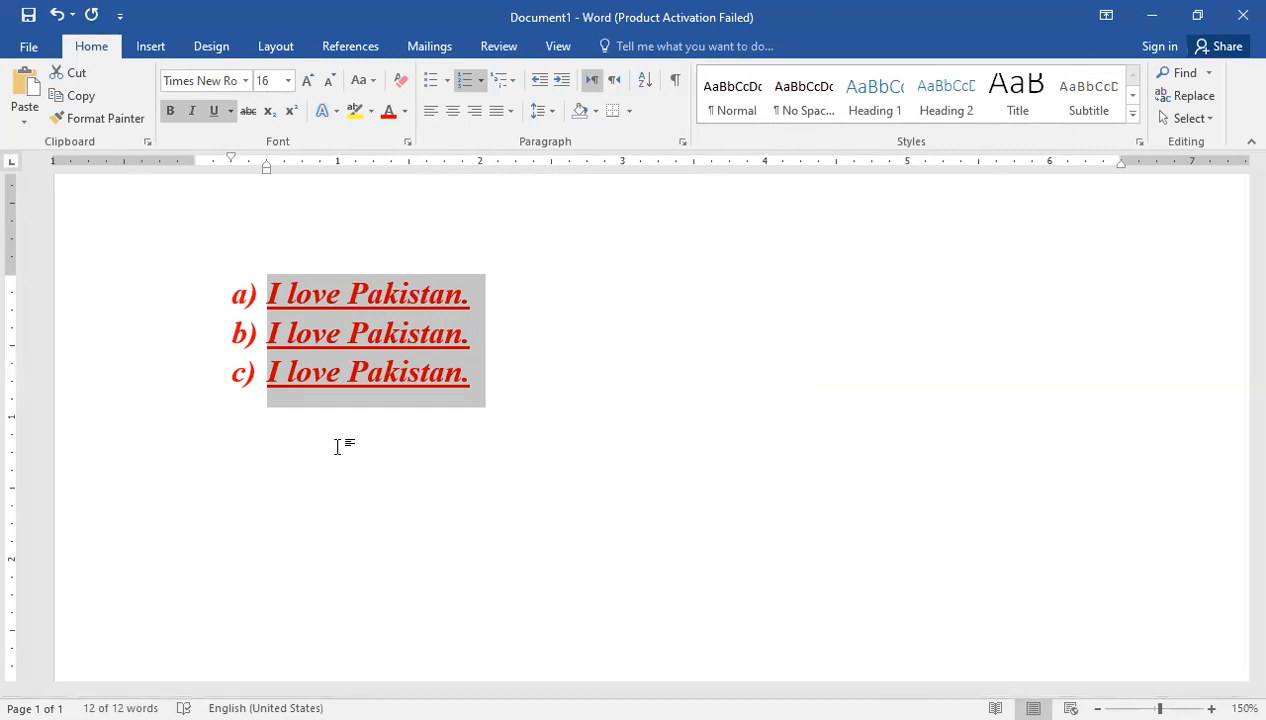
- Increase the indent of the three lettered lines by eight levels
left_click(563, 80)
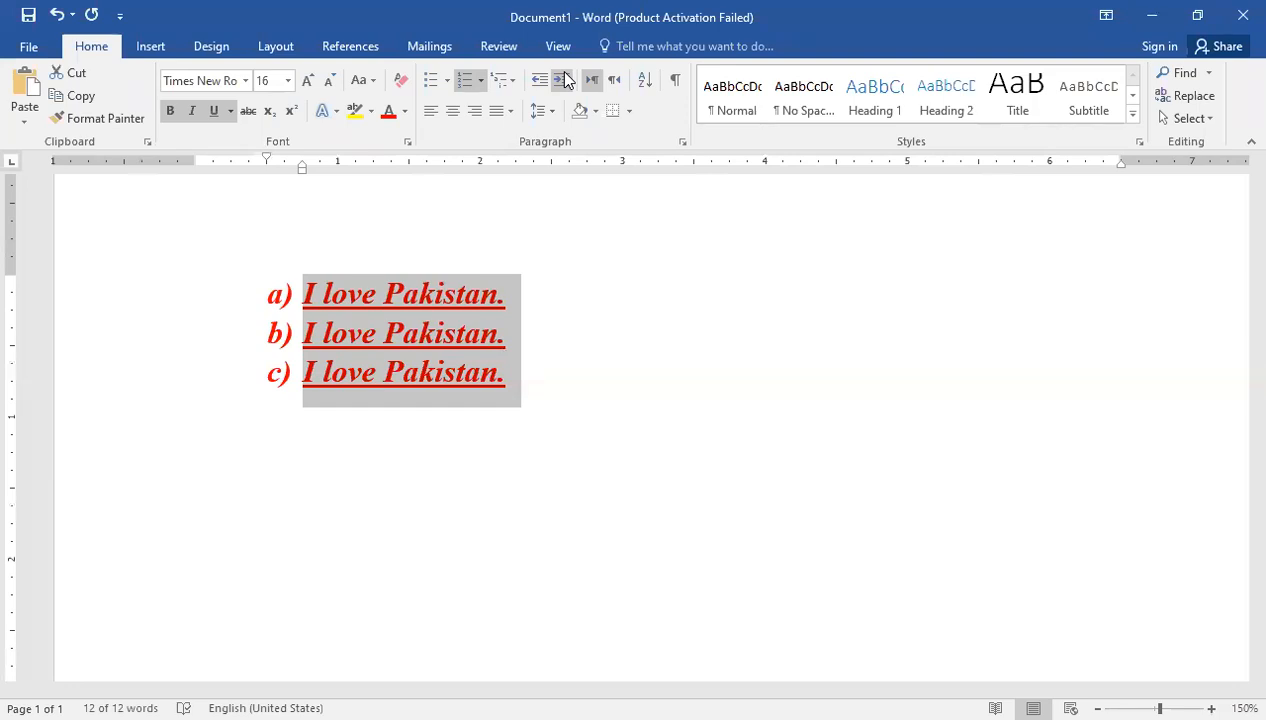
left_click(563, 80)
left_click(563, 80)
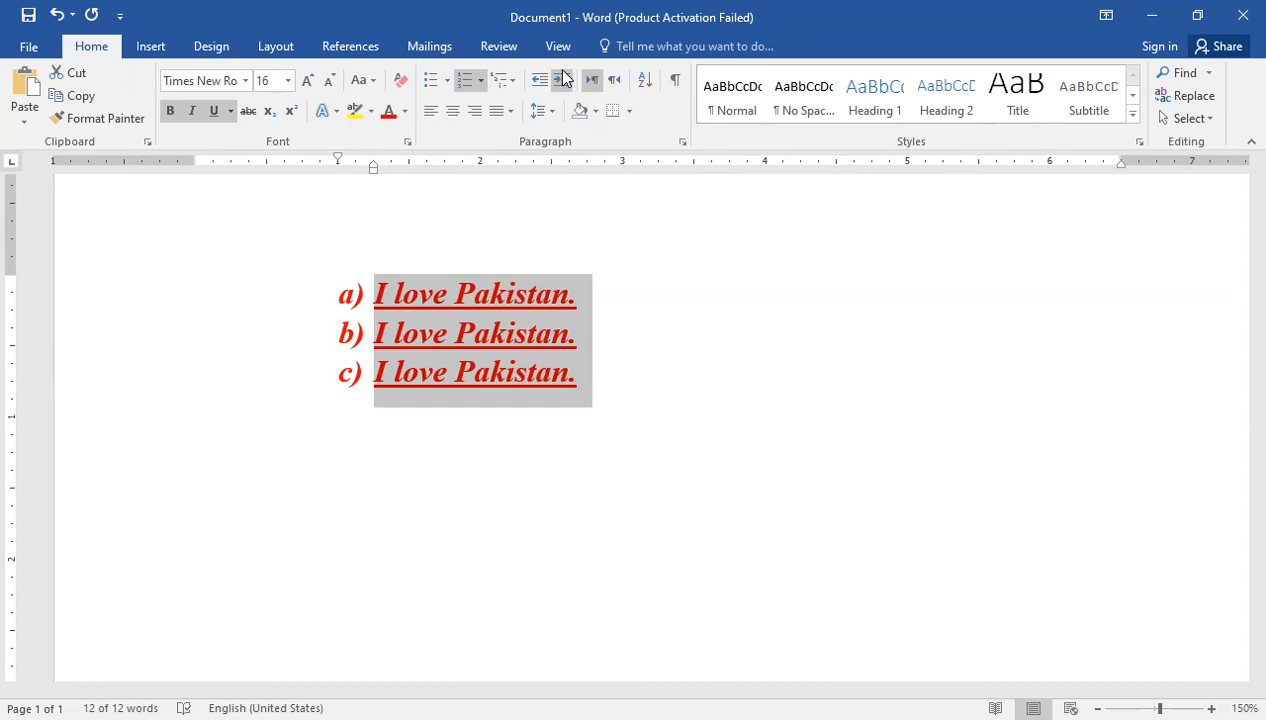
left_click(563, 79)
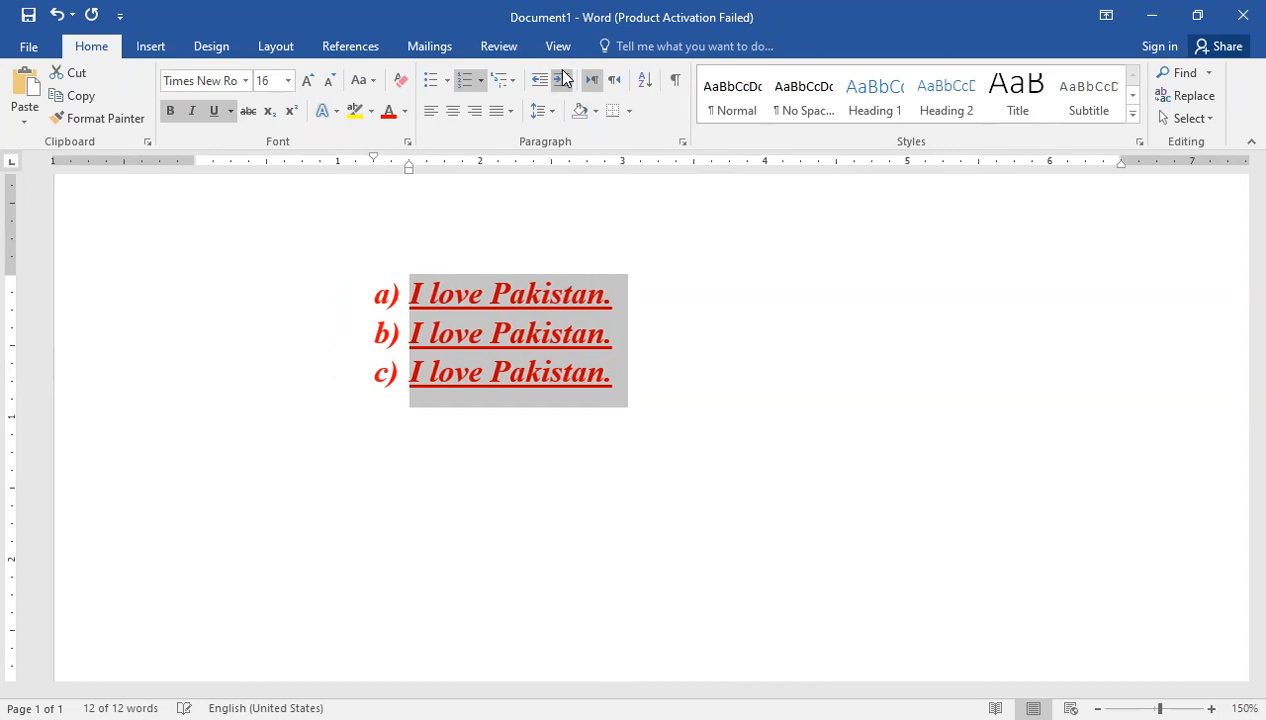
left_click(563, 79)
left_click(563, 79)
left_click(563, 79)
left_click(563, 79)
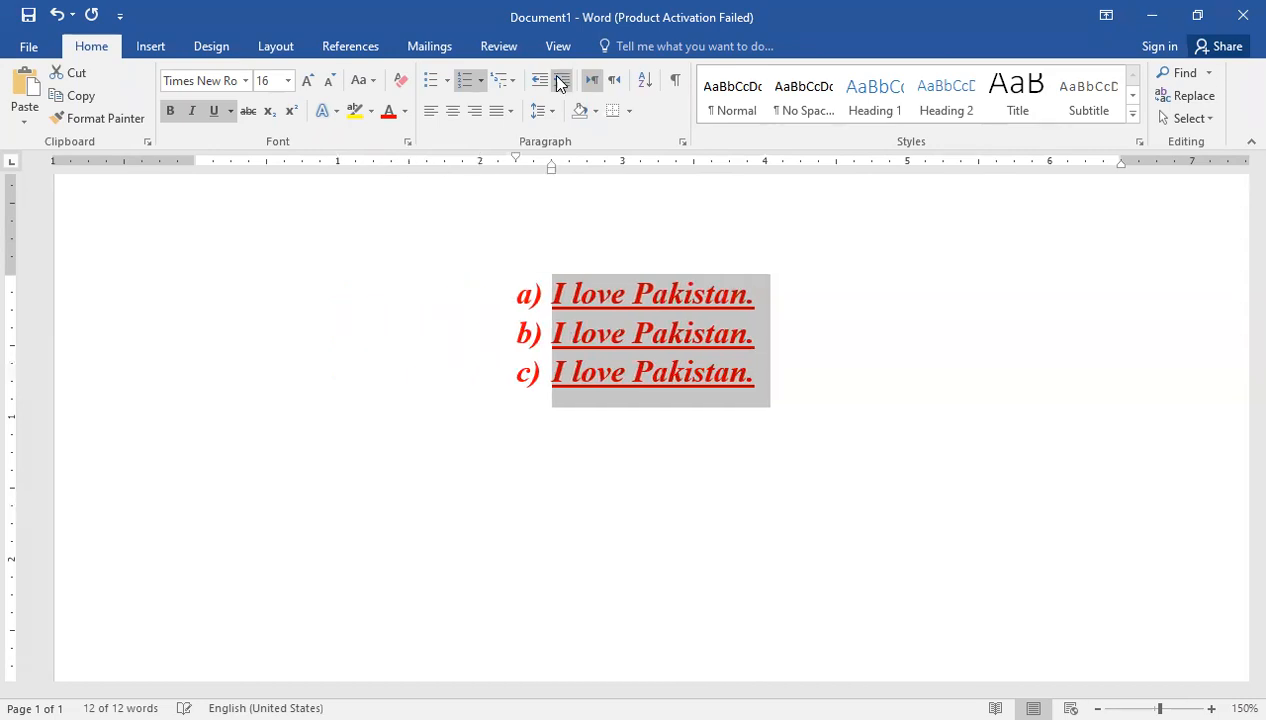
- Decrease the indent of the three lettered lines until their letters line up with the page's left margin
left_click(539, 80)
left_click(539, 80)
left_click(539, 80)
left_click(539, 80)
left_click(539, 80)
left_click(539, 80)
left_click(539, 80)
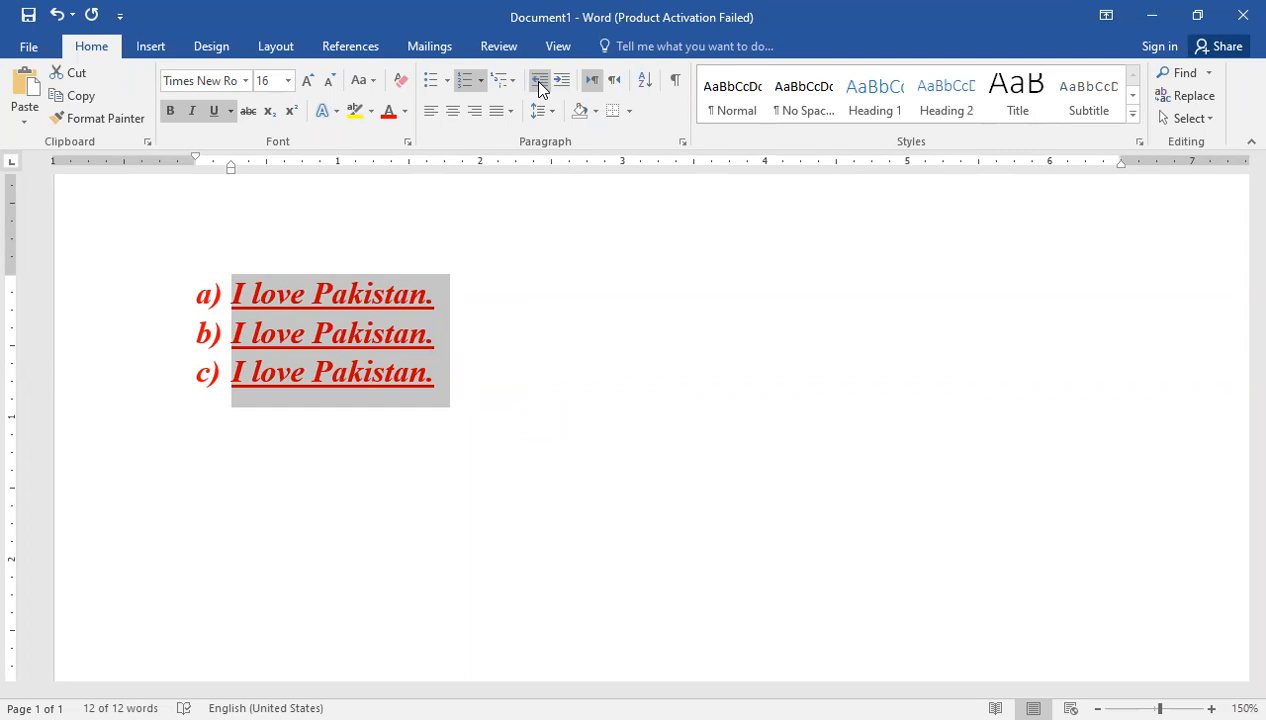
- Switch the three lines to right-to-left text direction and back to left-to-right, twice
left_click(614, 82)
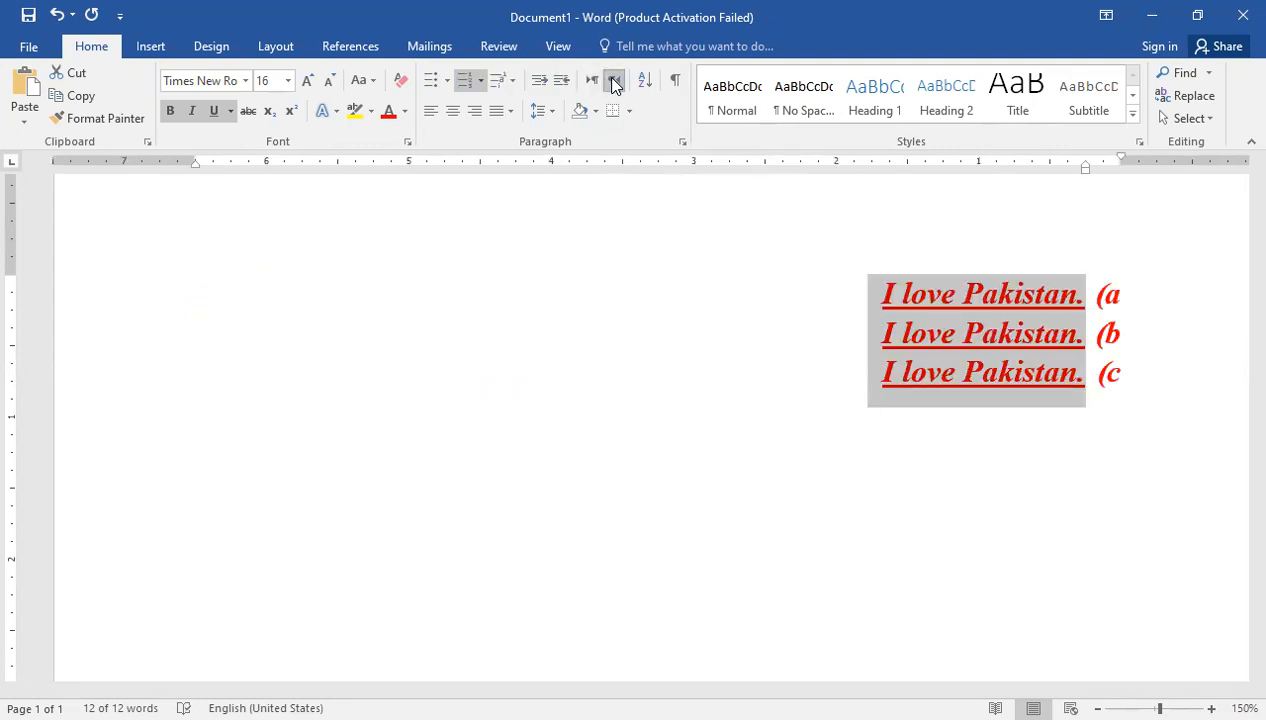
left_click(588, 80)
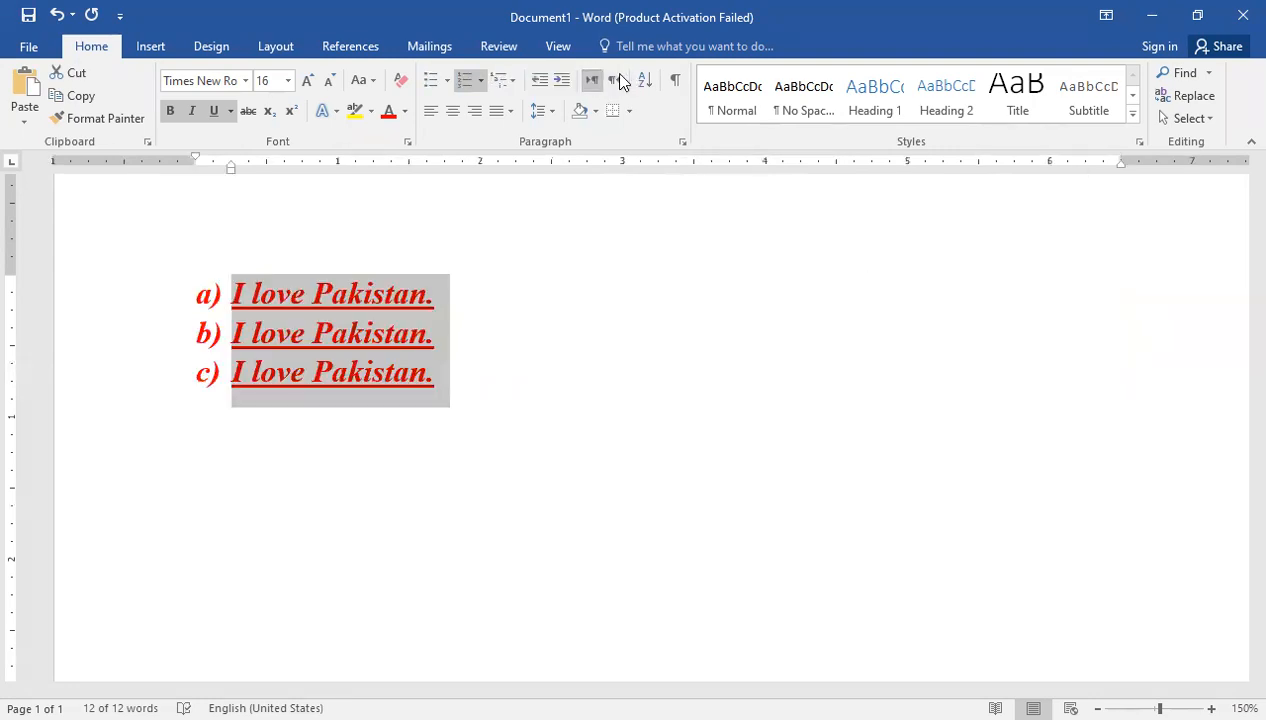
left_click(614, 80)
left_click(592, 78)
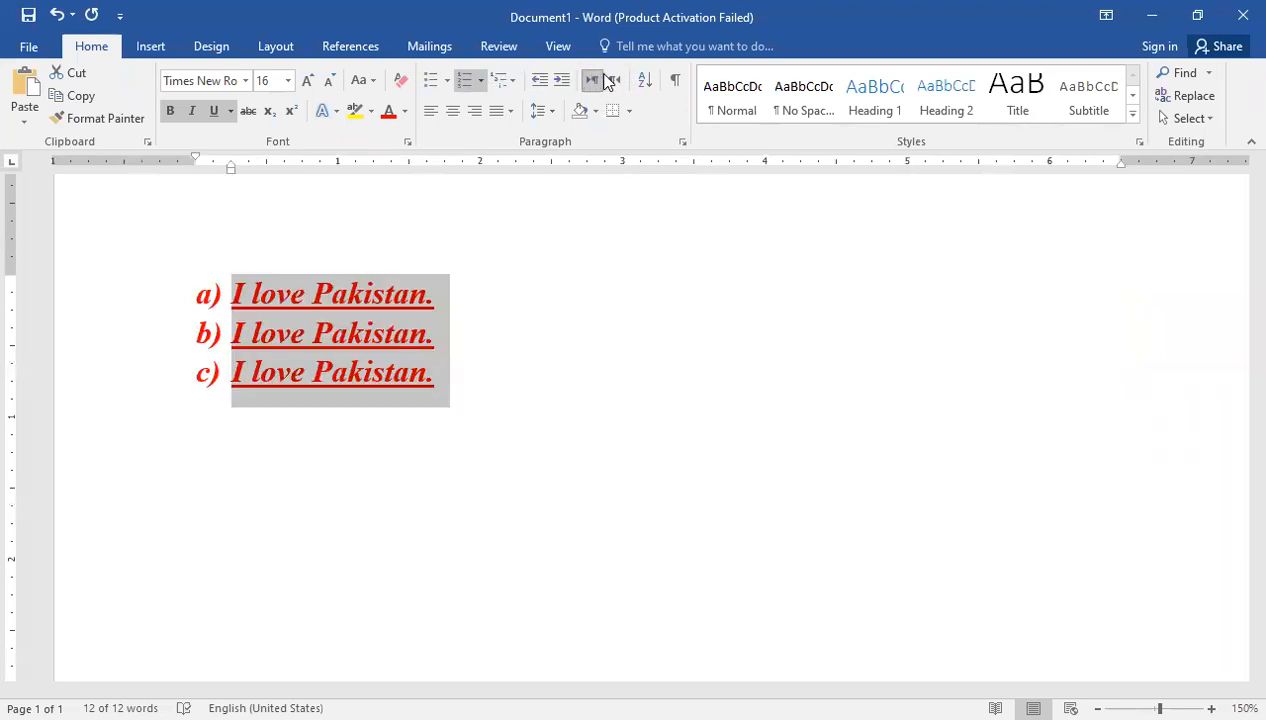
- Show and hide the paragraph marks, and preview 1.5 line spacing on the three lines without applying it
left_click(676, 89)
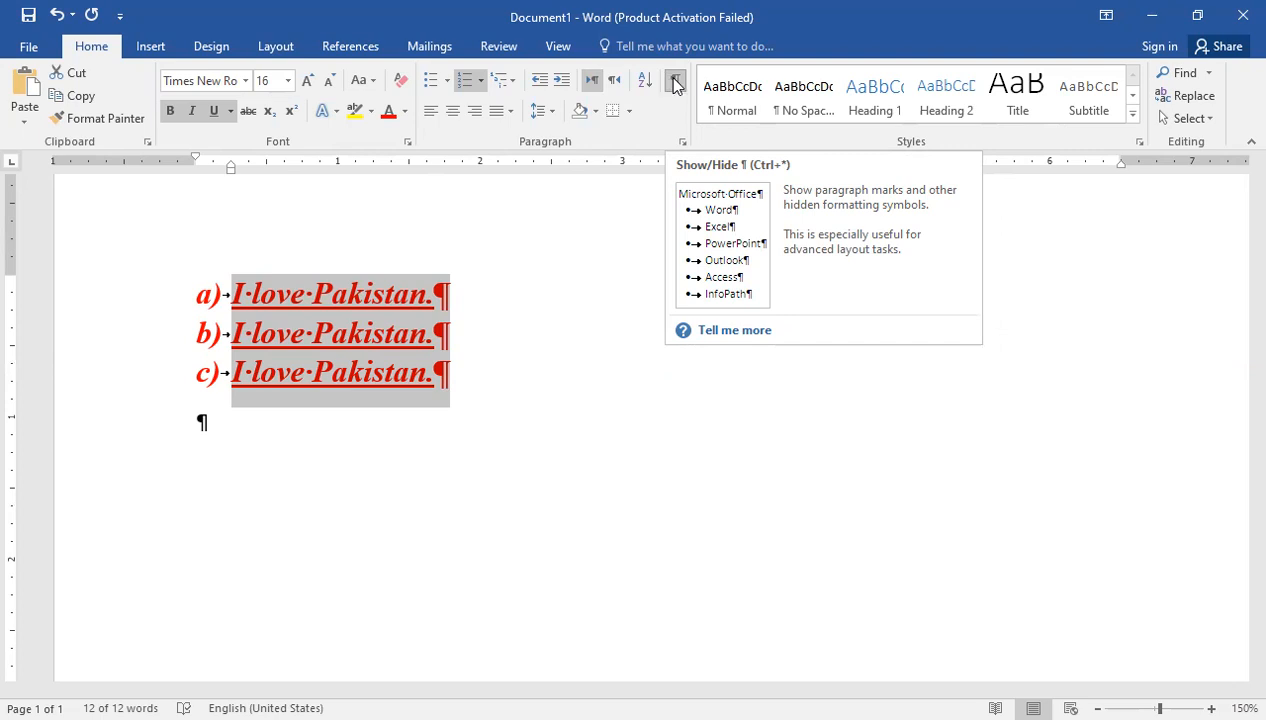
left_click(676, 86)
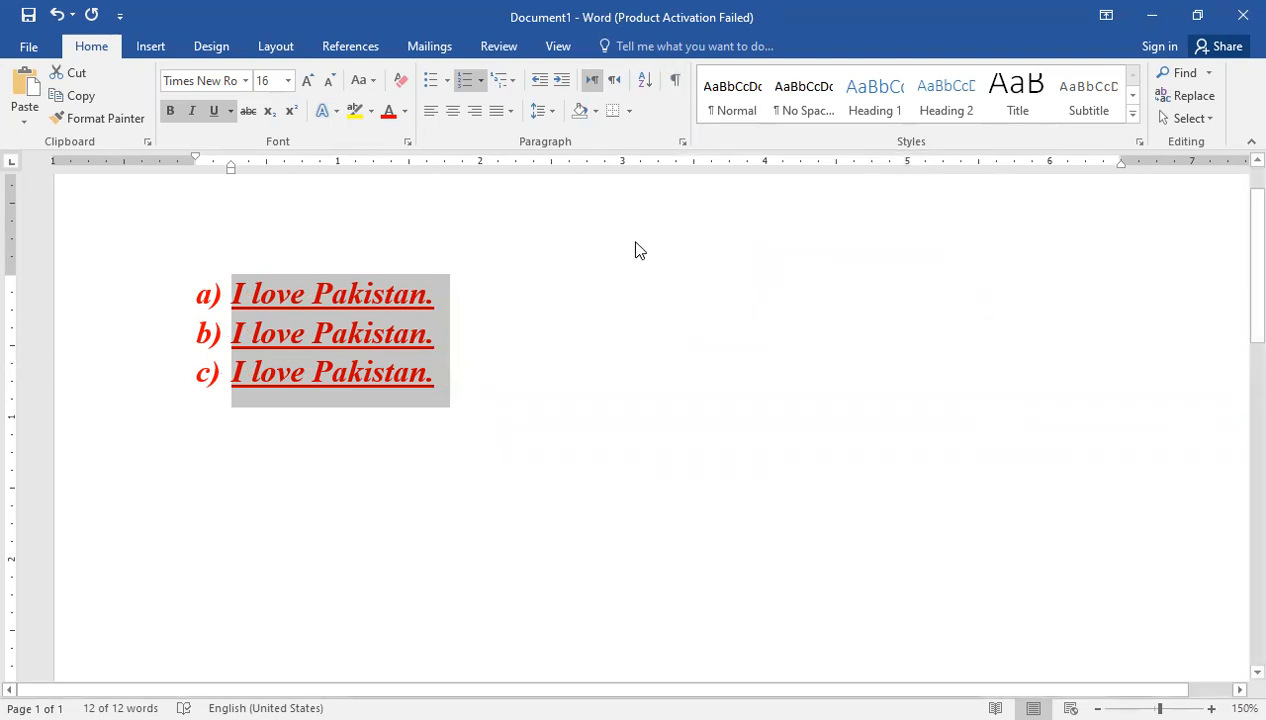
left_click(539, 115)
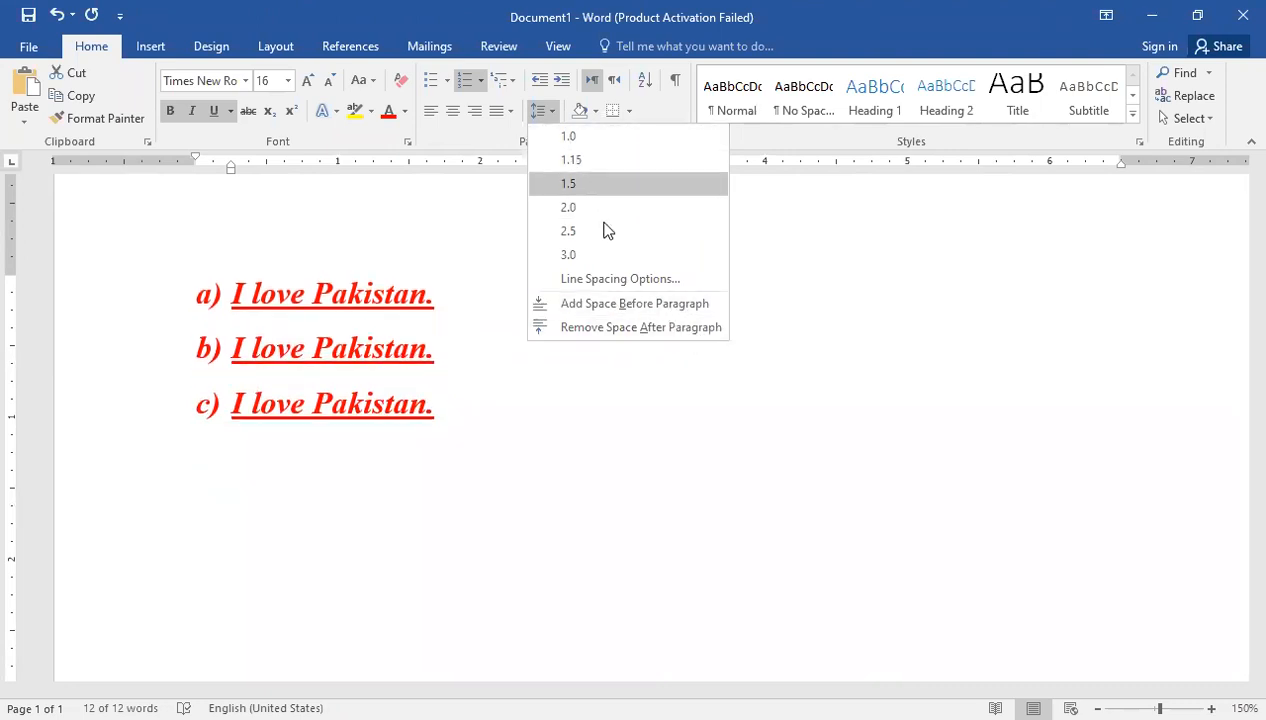
- Apply light grey paragraph shading to the three lines and place the cursor in the empty paragraph below
left_click(597, 109)
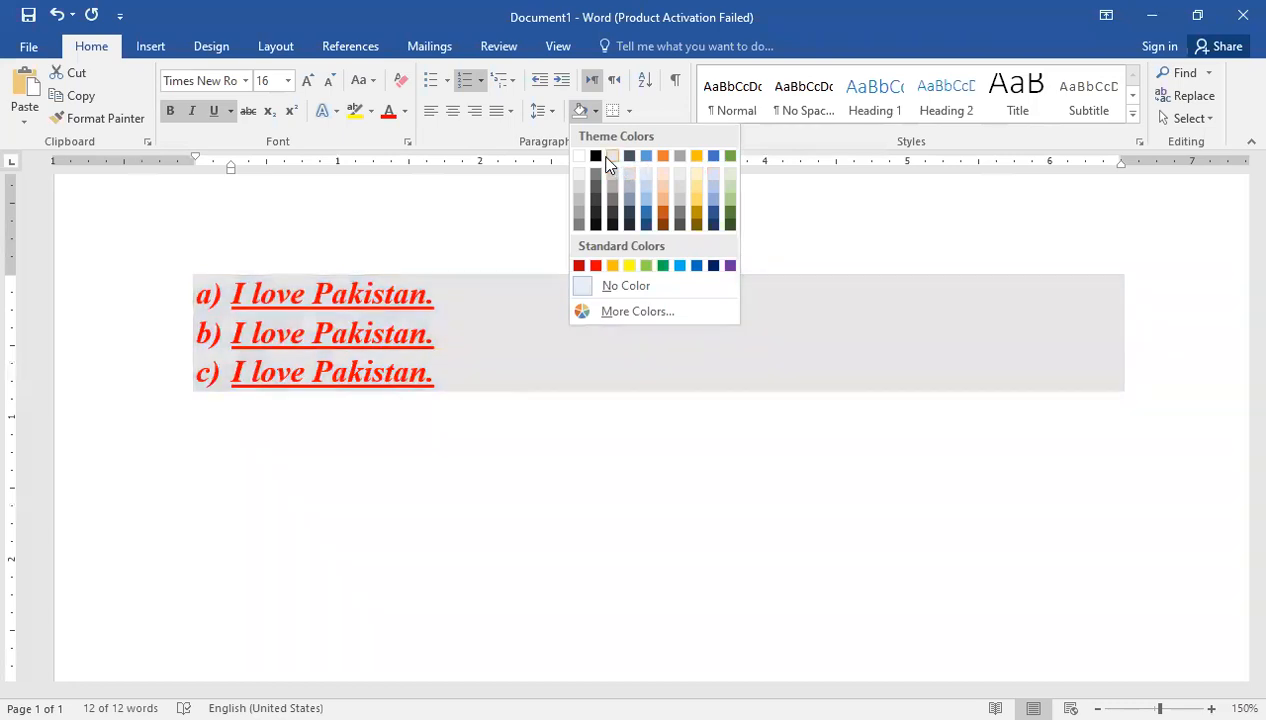
left_click(613, 621)
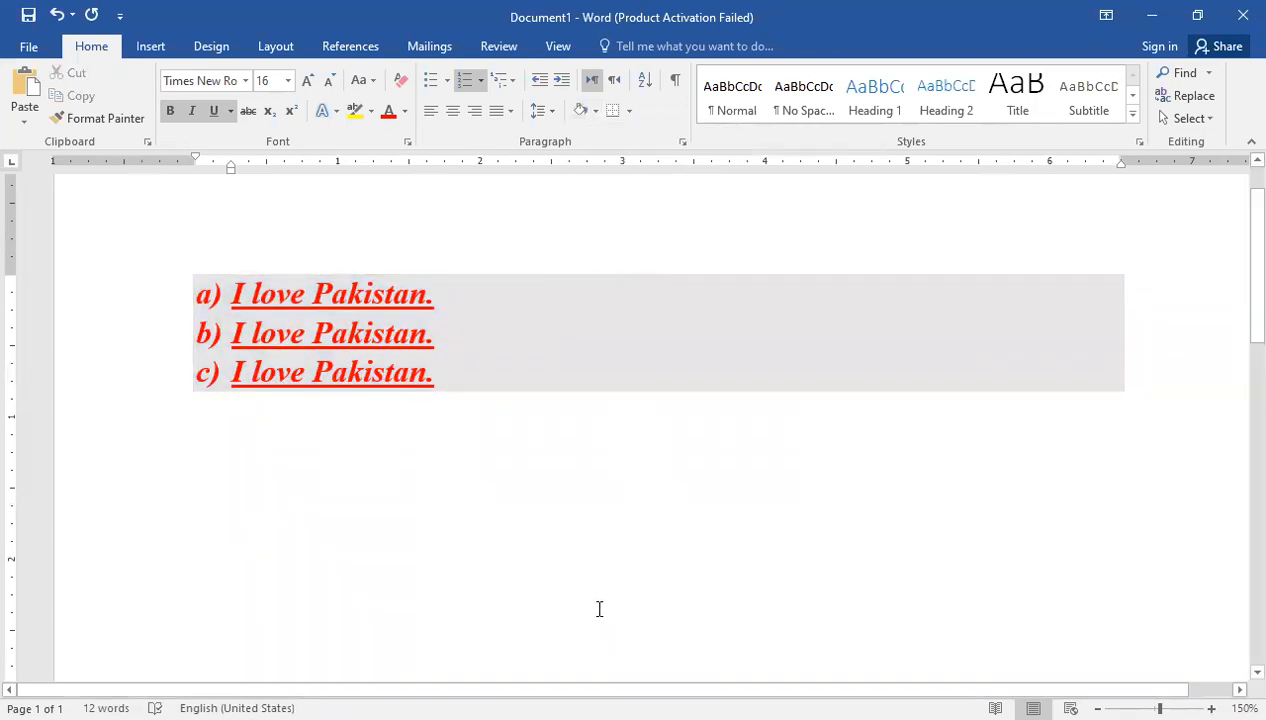
left_click(408, 463)
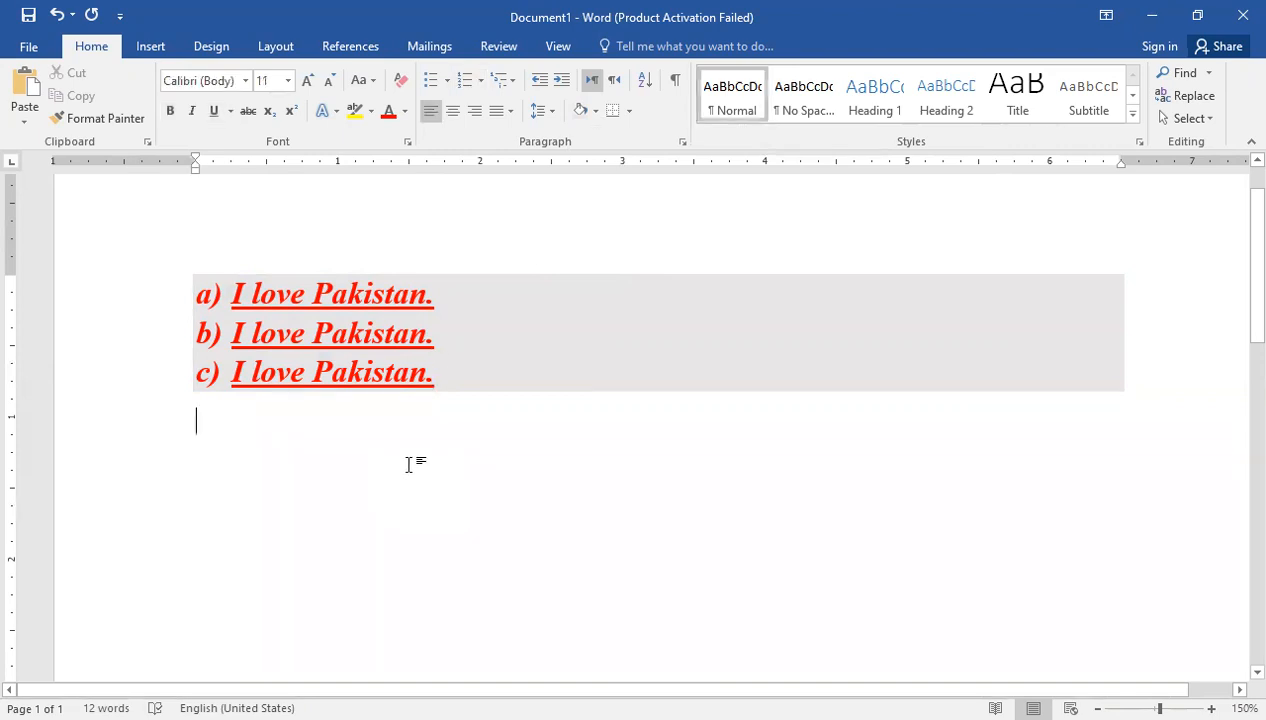
- Look through the available border options without applying one
left_click(629, 112)
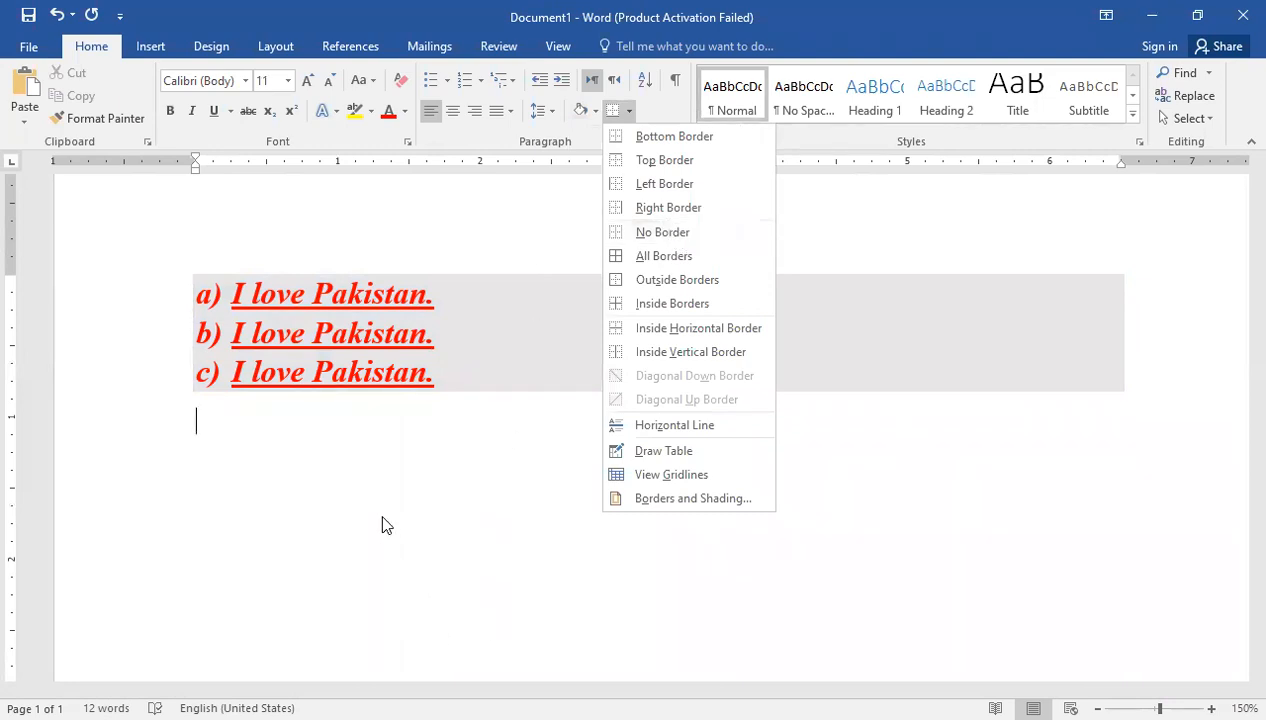
left_click(382, 462)
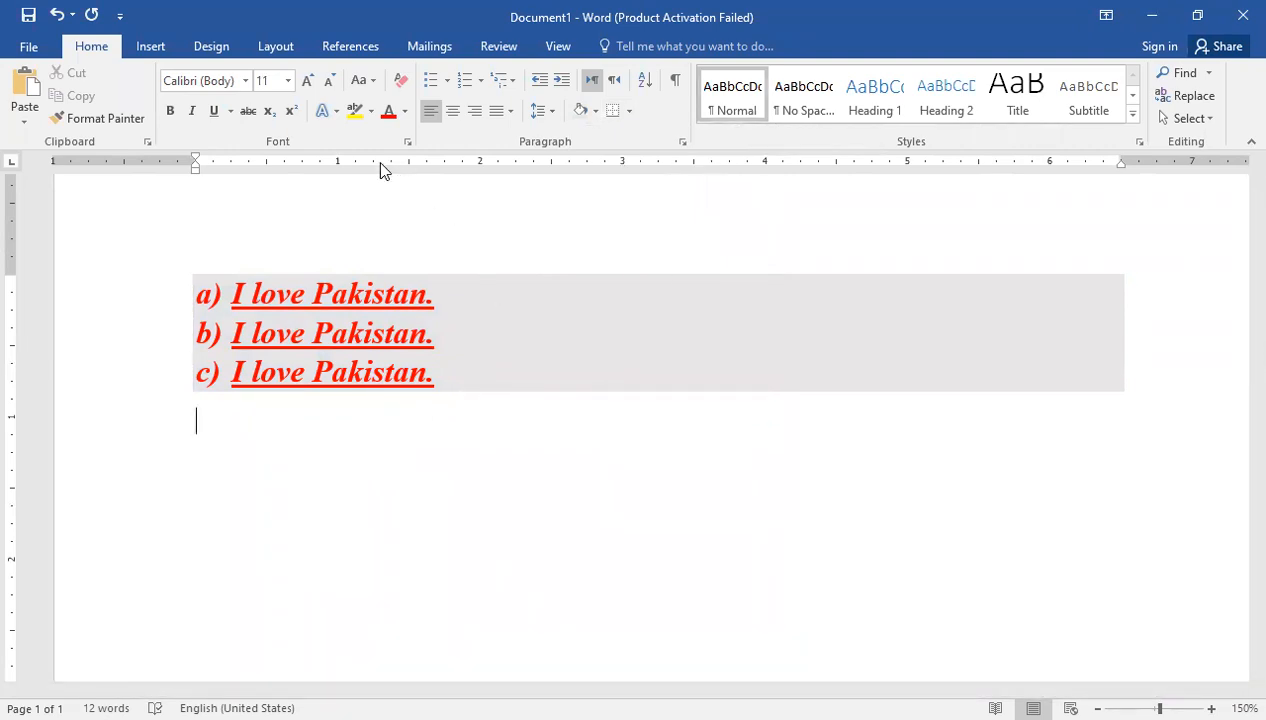
left_click(208, 294)
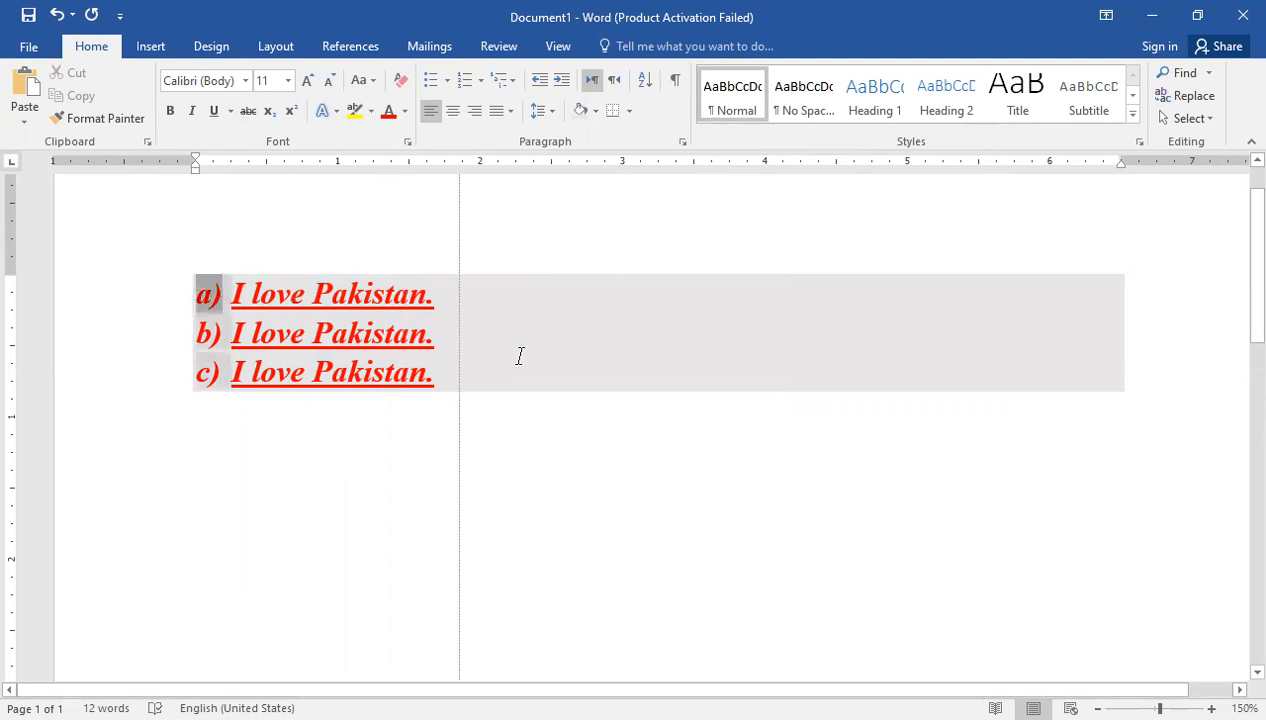
left_click(466, 415)
- Select the three lettered lines and look through the full style gallery without applying a style
left_click_drag(233, 292, 478, 361)
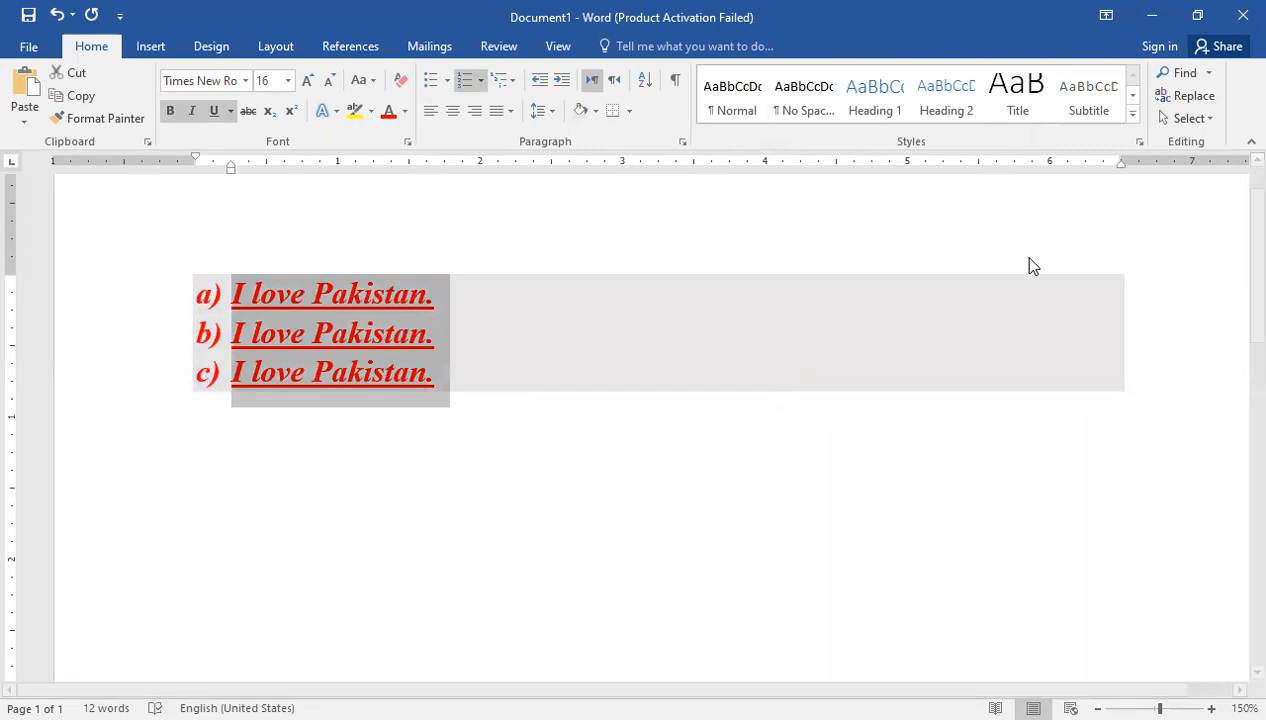
left_click(1134, 115)
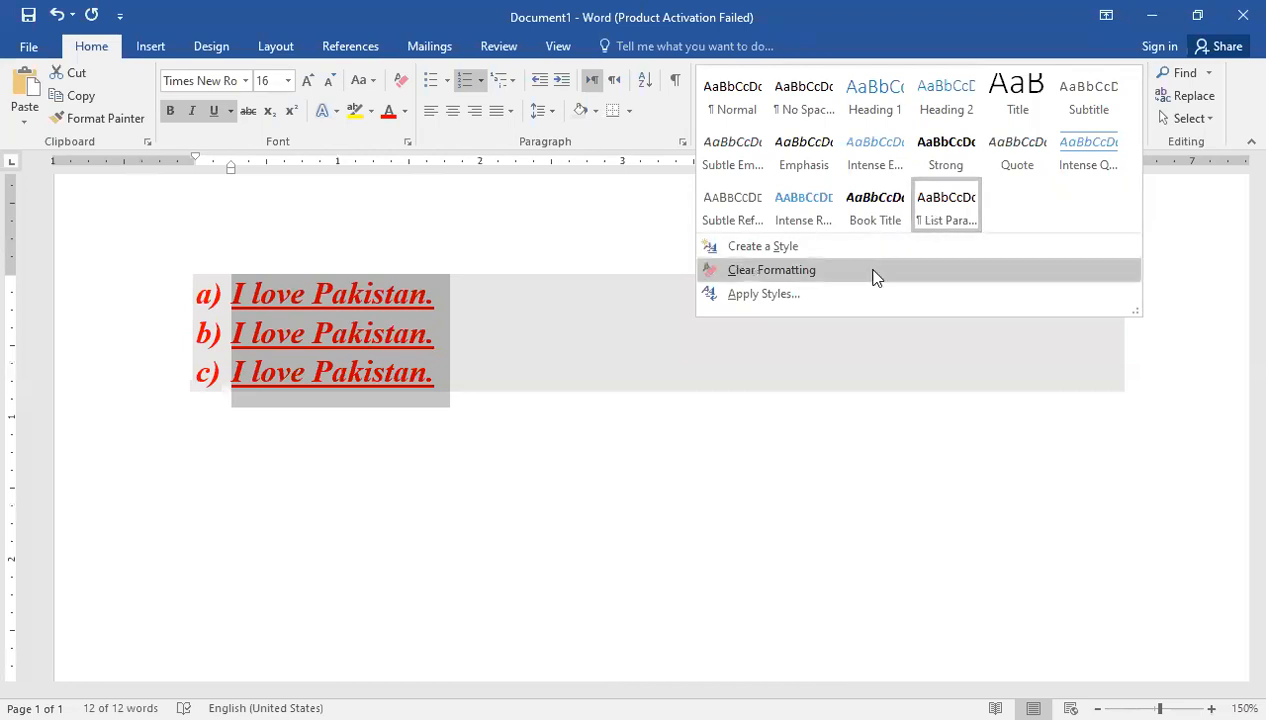
left_click(1233, 204)
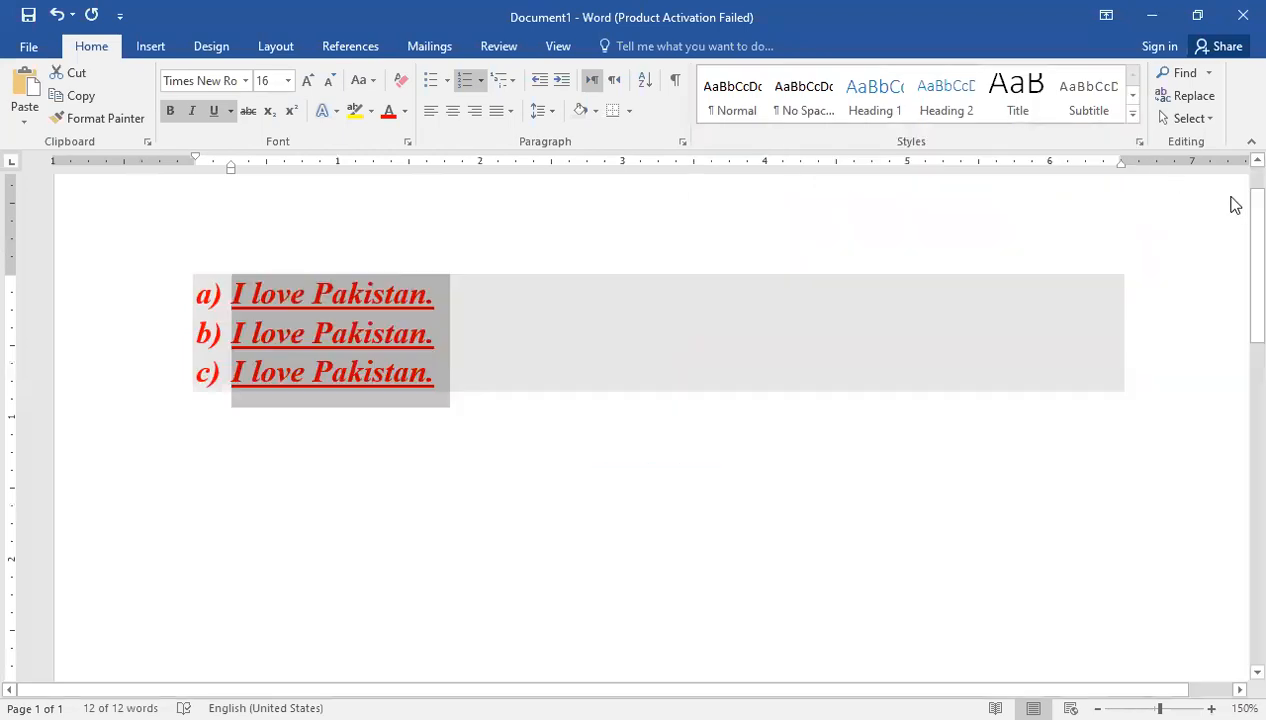
- Search the document for "Pakistan" and go to its second occurrence
left_click(1189, 77)
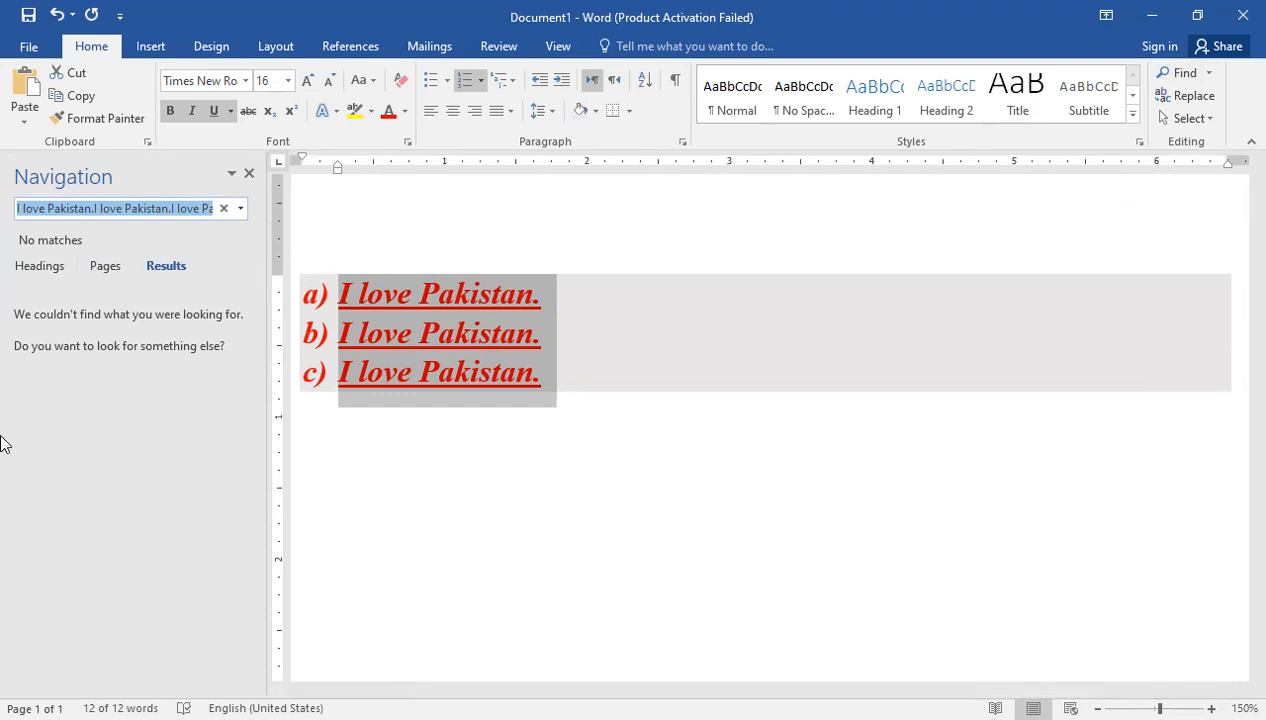
type("Pakistan")
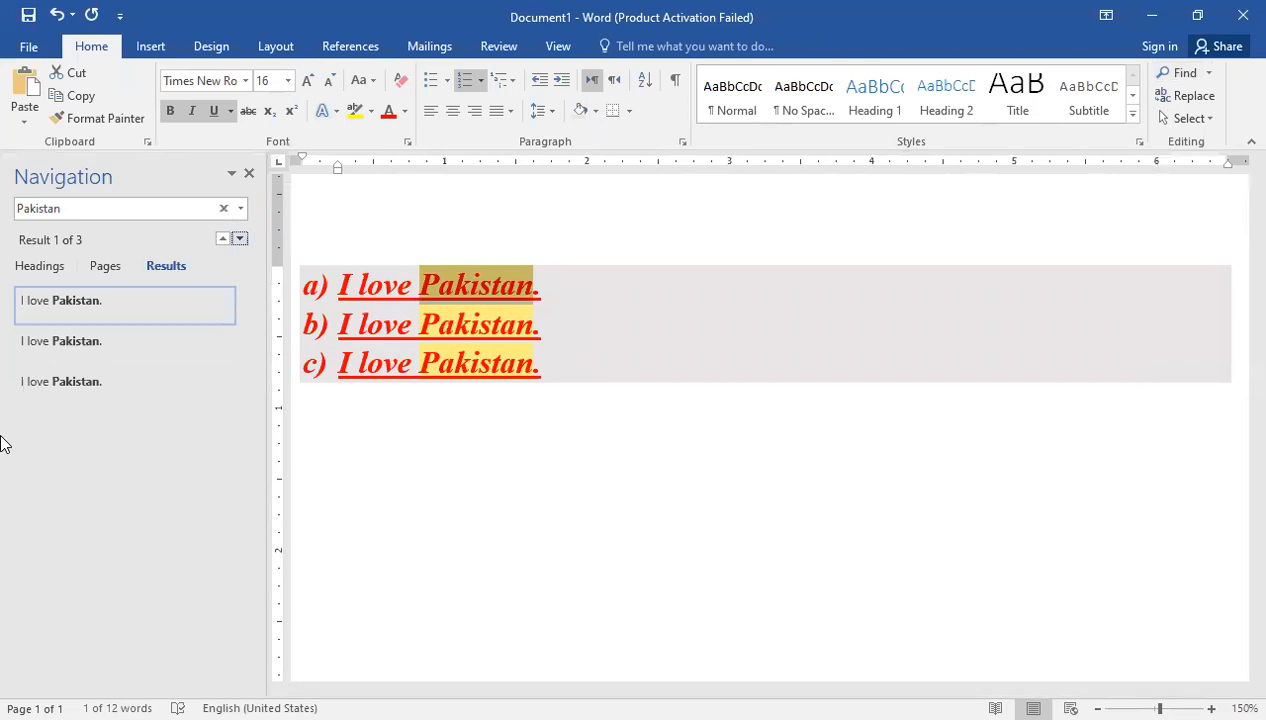
key("Tab")
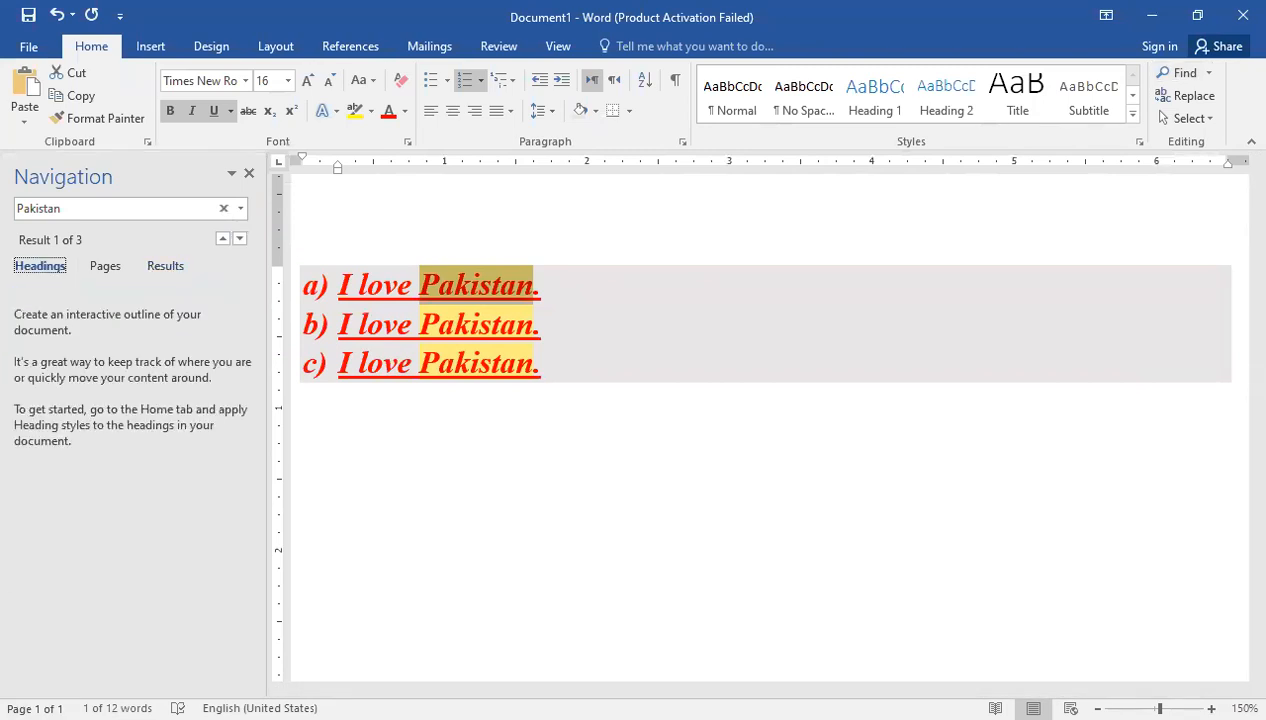
left_click(115, 204)
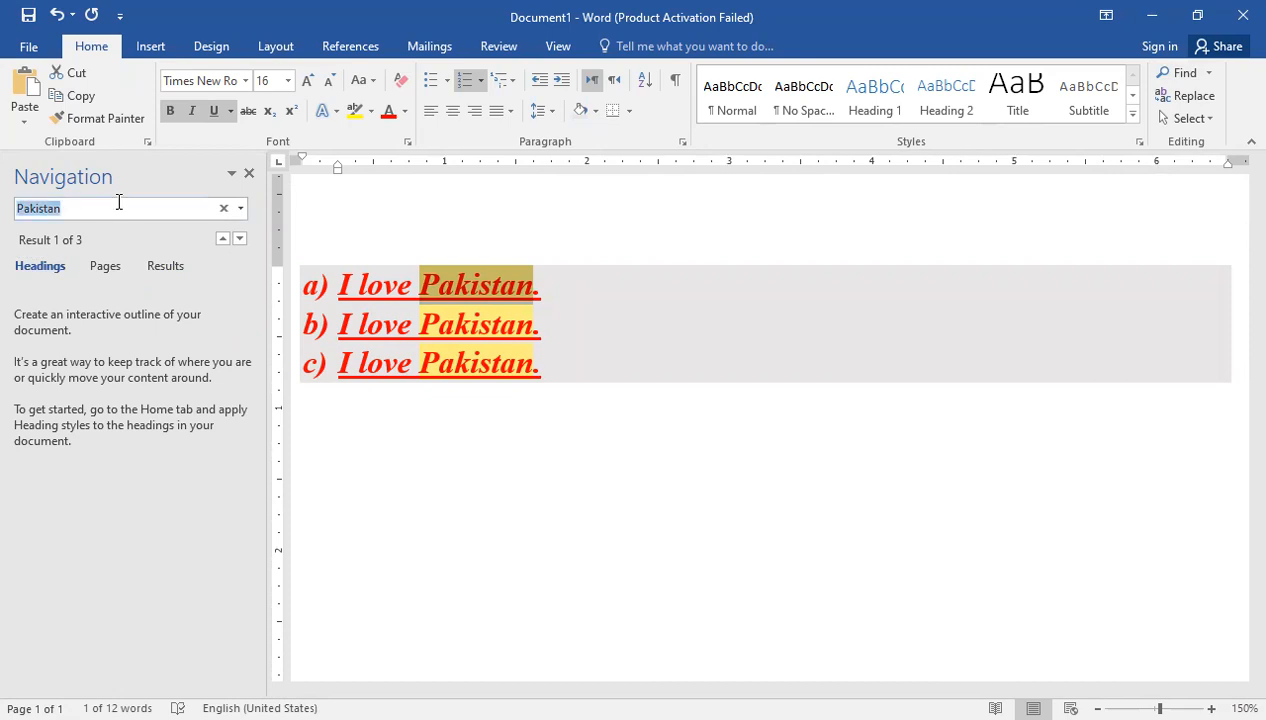
key("Return")
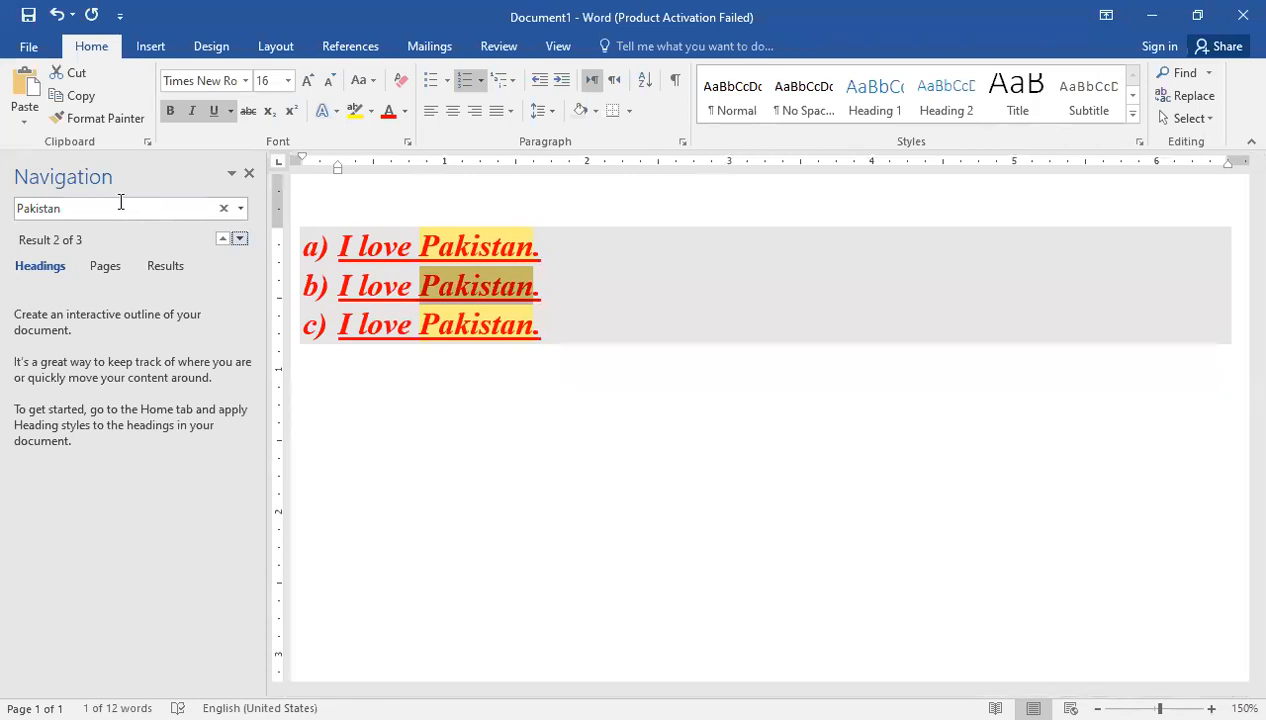
- Replace every occurrence of "Pakistan" with "my country" throughout the document, including the part before the cursor
left_click(1184, 104)
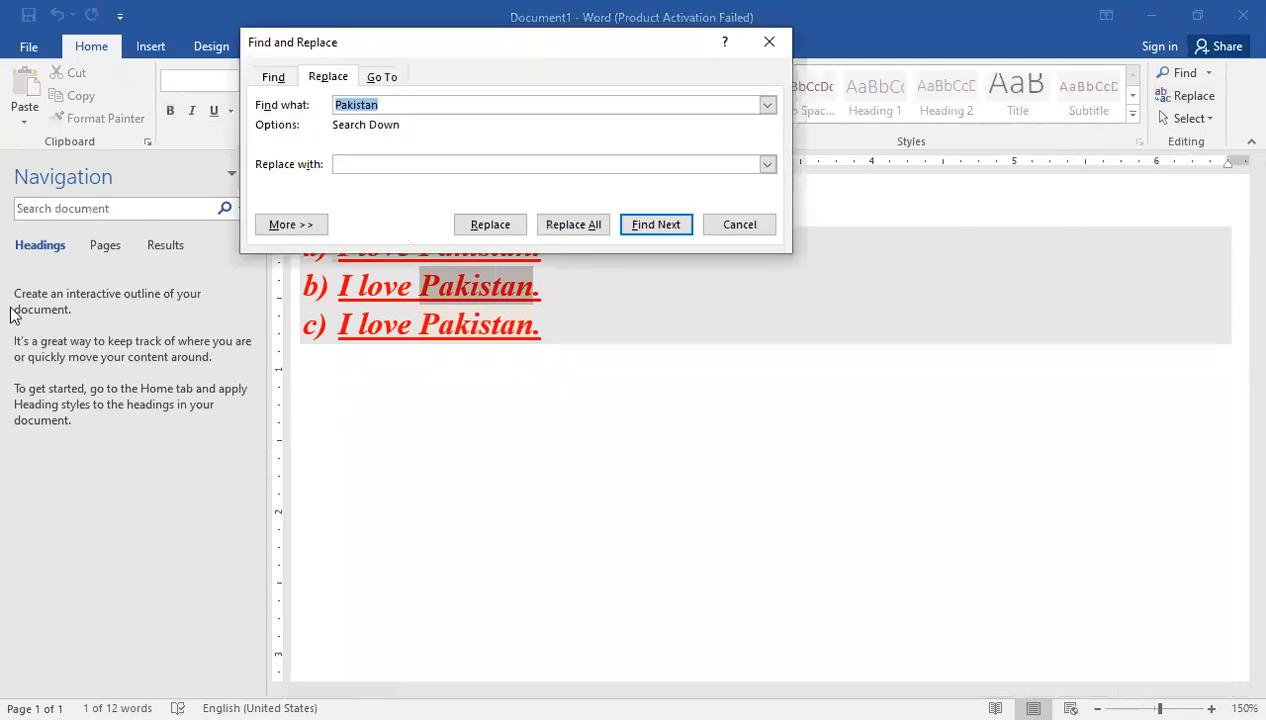
key("Tab")
type("m")
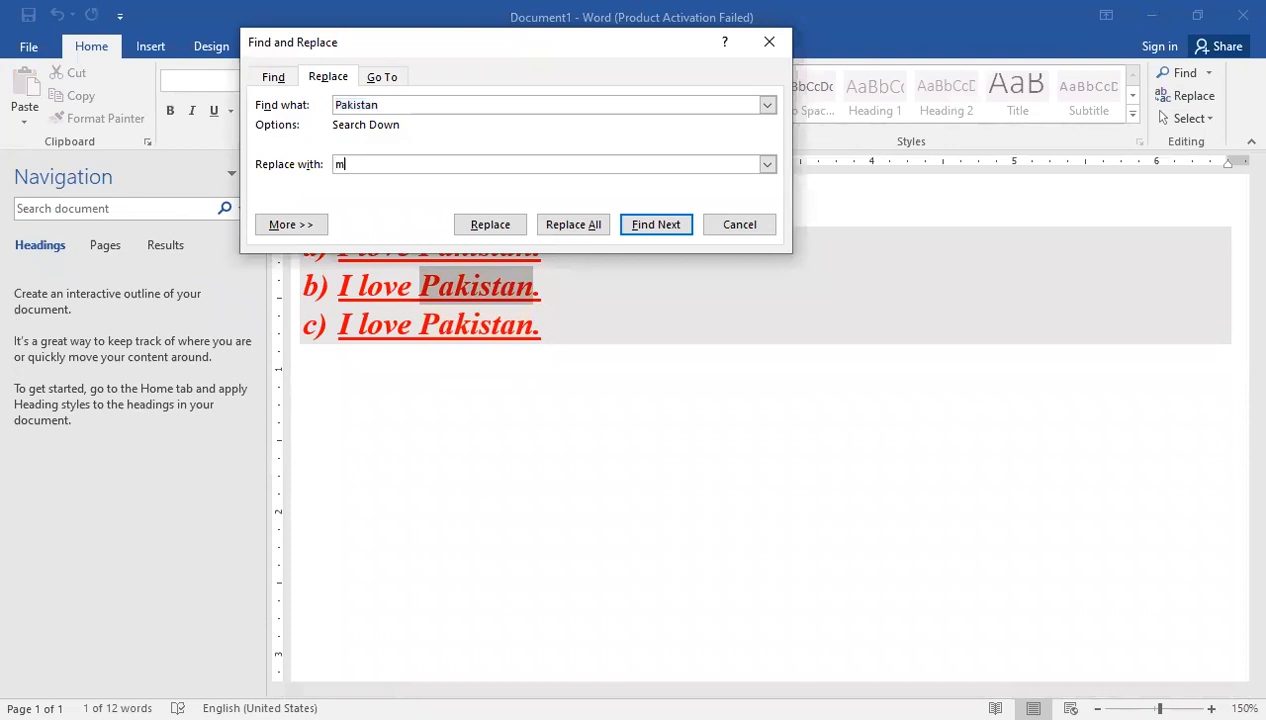
type("y country.")
key("BackSpace")
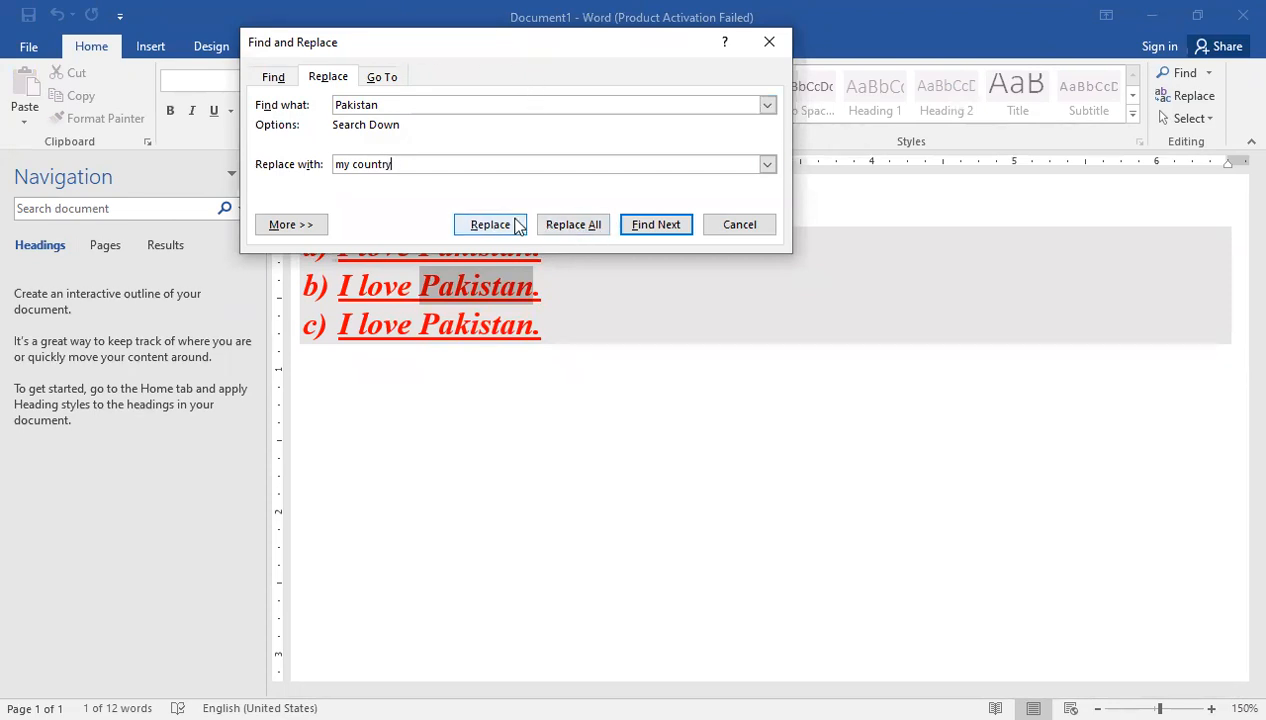
left_click(565, 227)
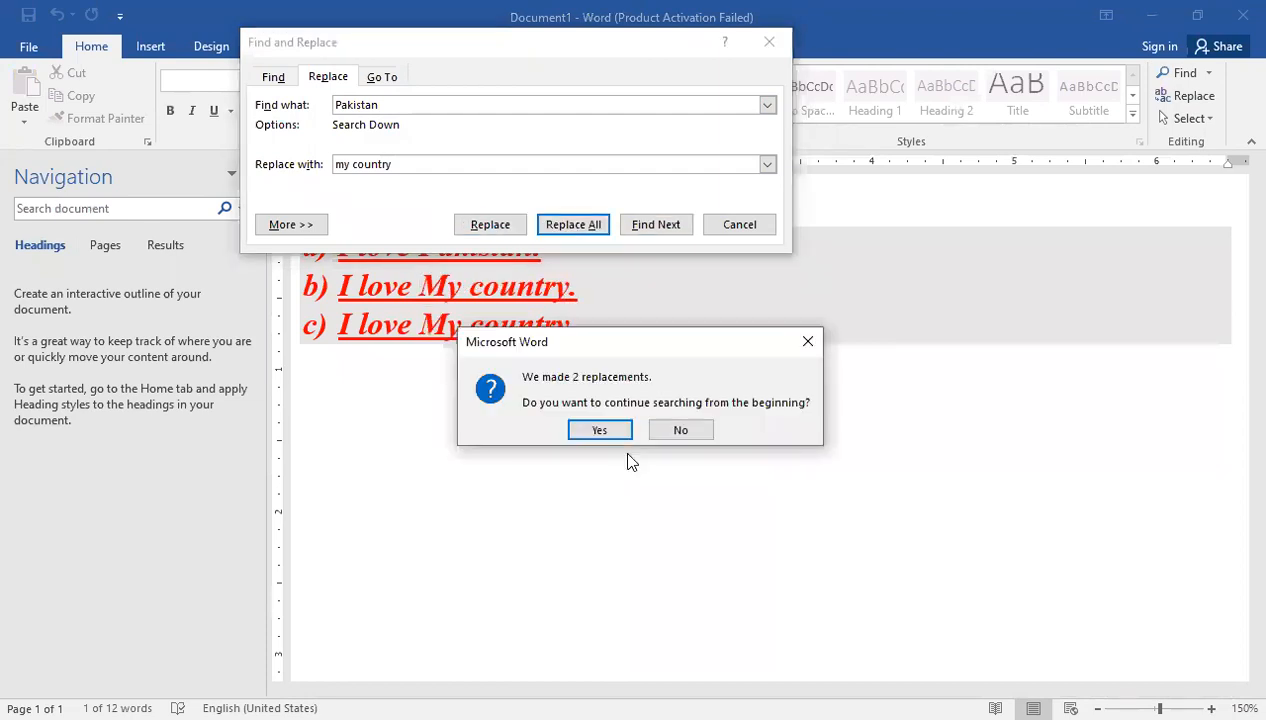
left_click(592, 440)
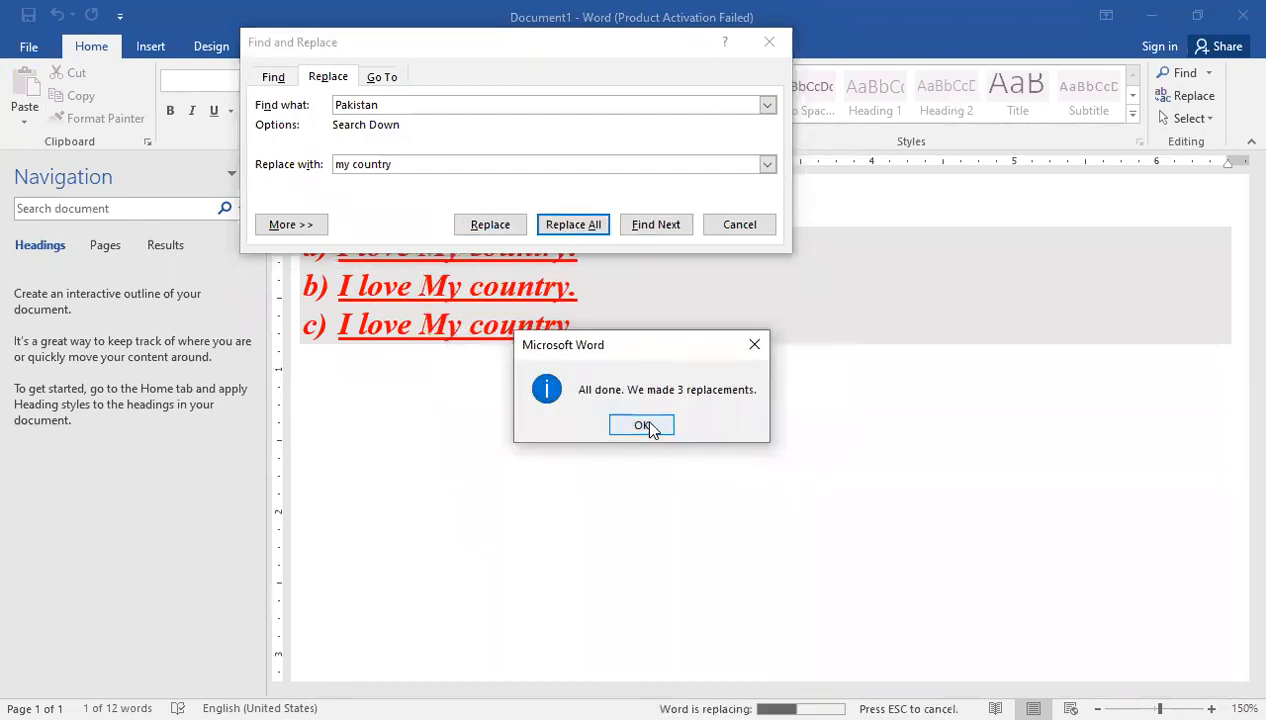
left_click(648, 428)
left_click(739, 226)
left_click(624, 484)
- Correct "My" to the suggested "my" in each of the three lettered lines, one word at a time
left_click(426, 410)
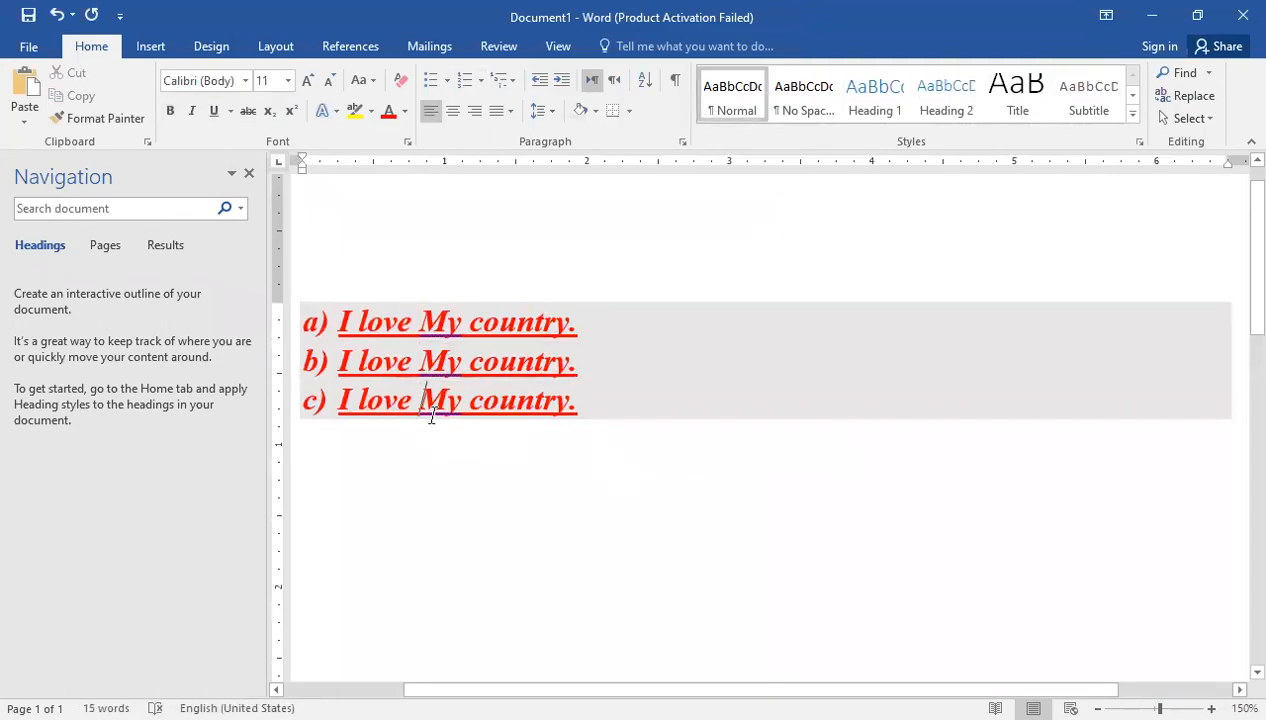
left_click(505, 421)
right_click(420, 359)
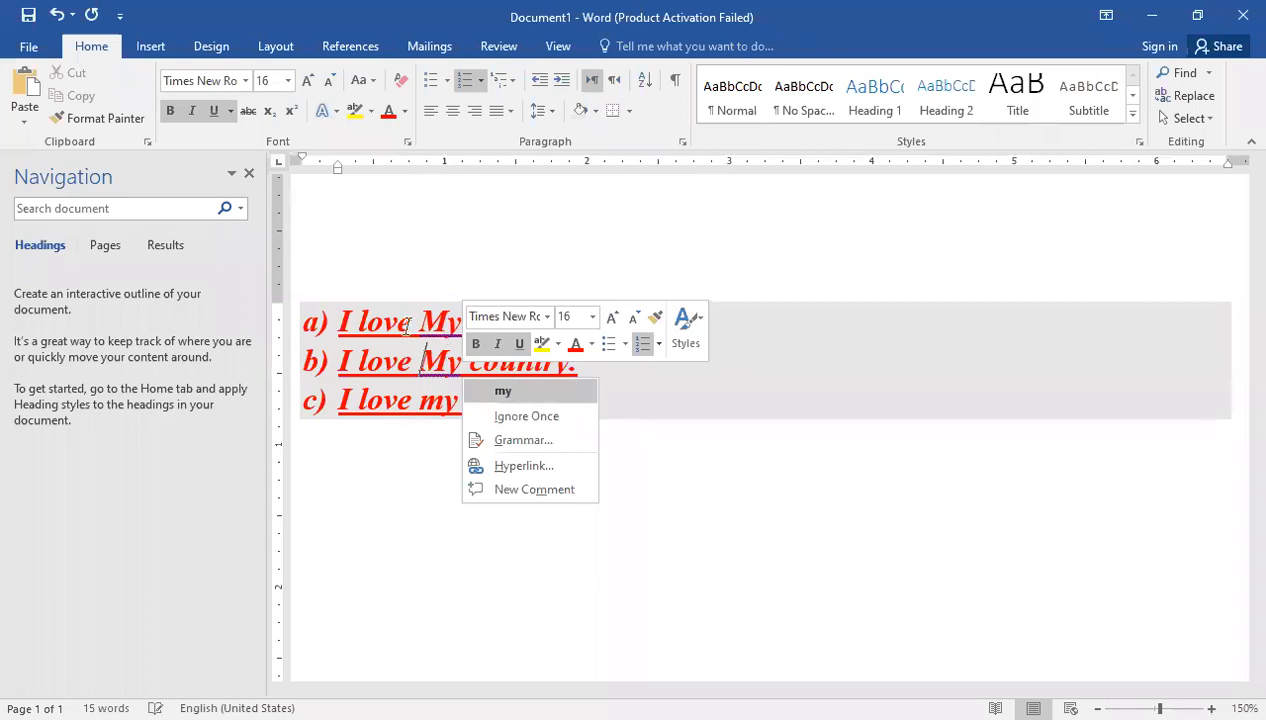
left_click(505, 391)
right_click(439, 326)
left_click(490, 356)
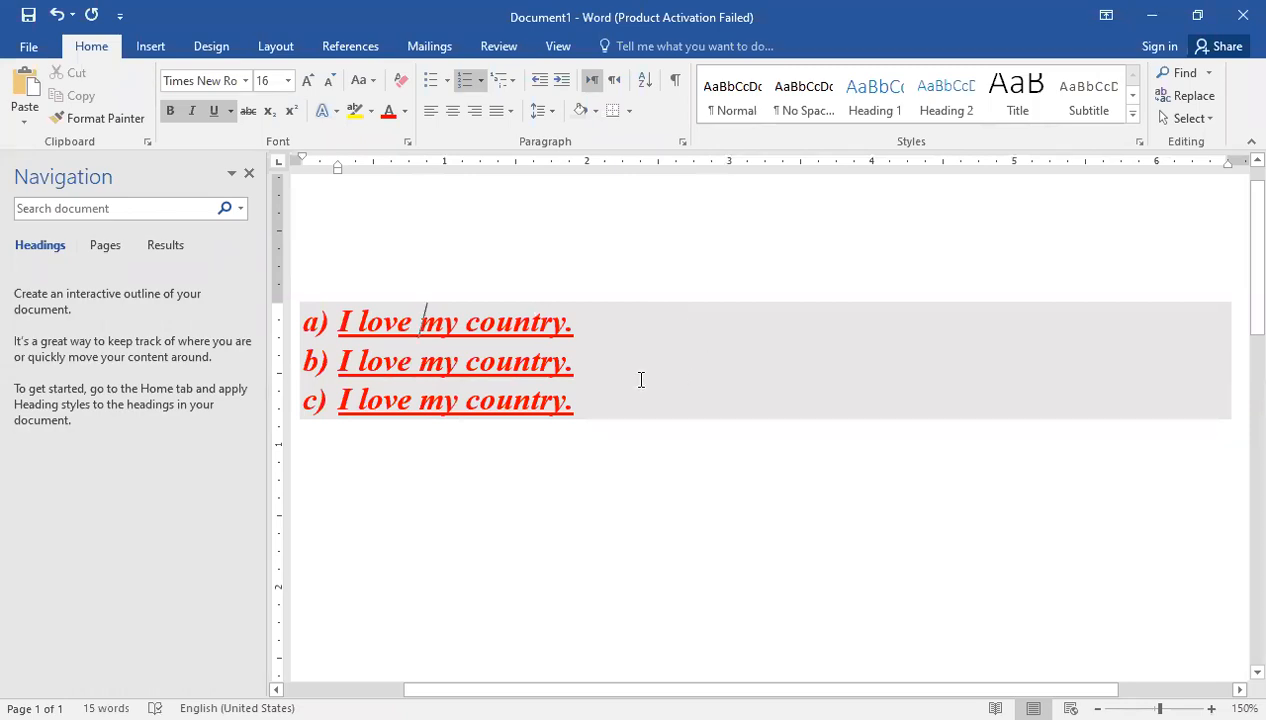
- Undo the three corrections of "My" in the lettered lines
key("ctrl+z")
key("ctrl+z")
key("ctrl+z")
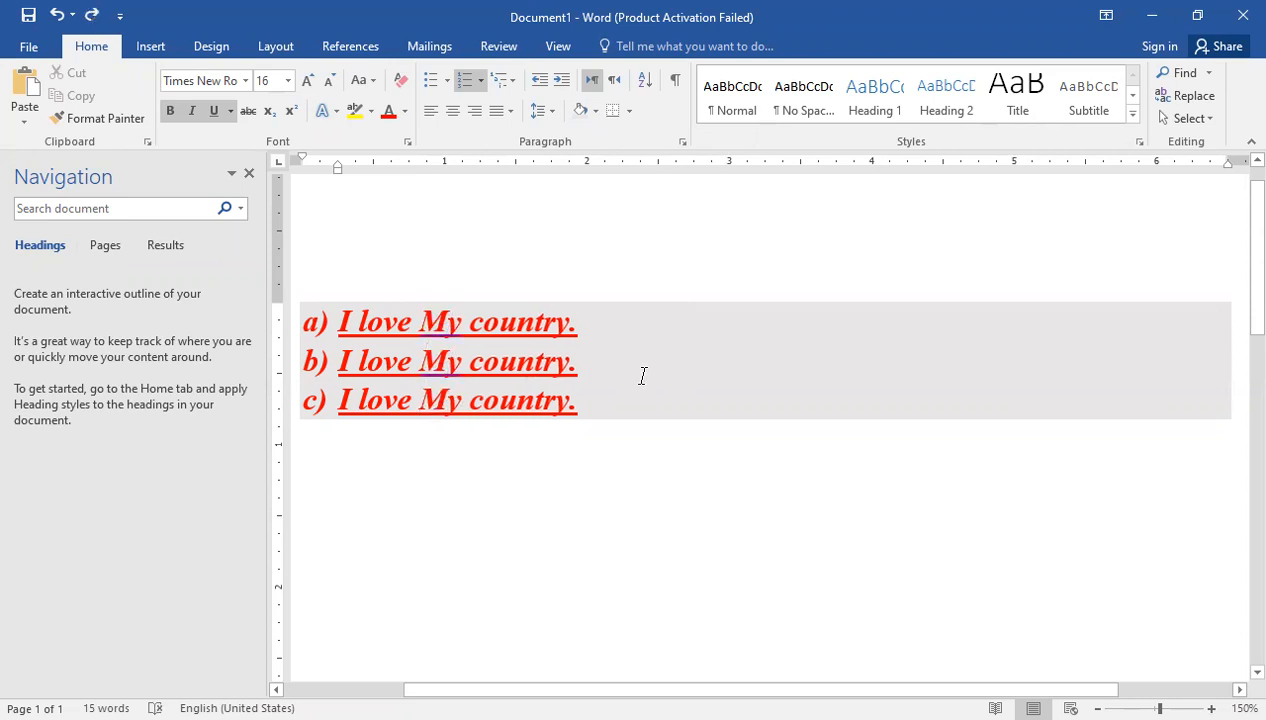
- Run the spelling and grammar check and change "My" to "my" in all three lettered lines
key("F7")
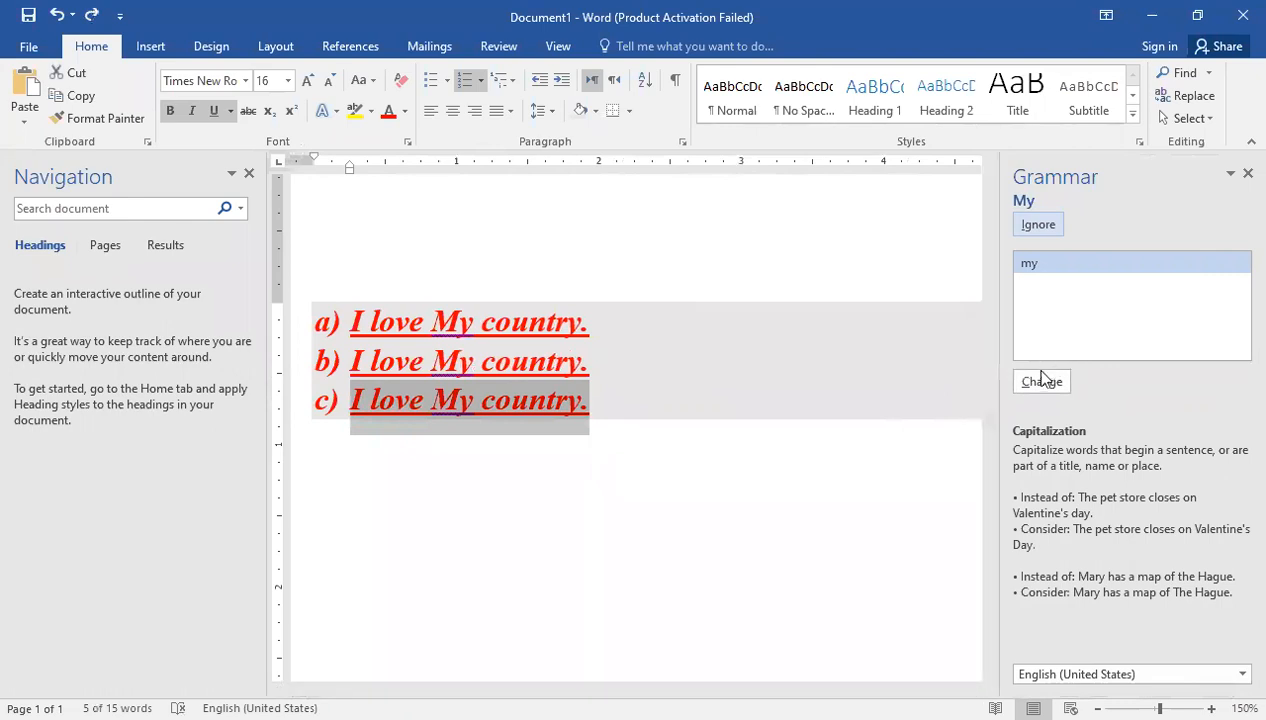
left_click(1041, 380)
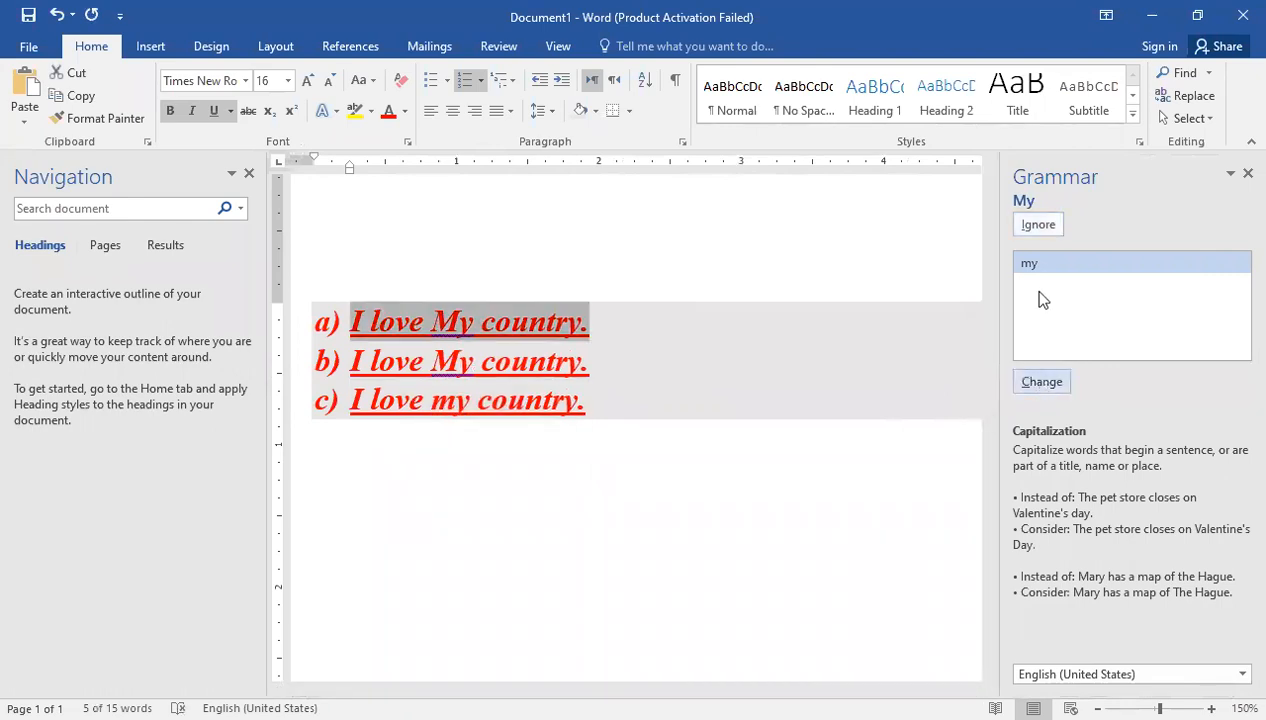
left_click(1041, 379)
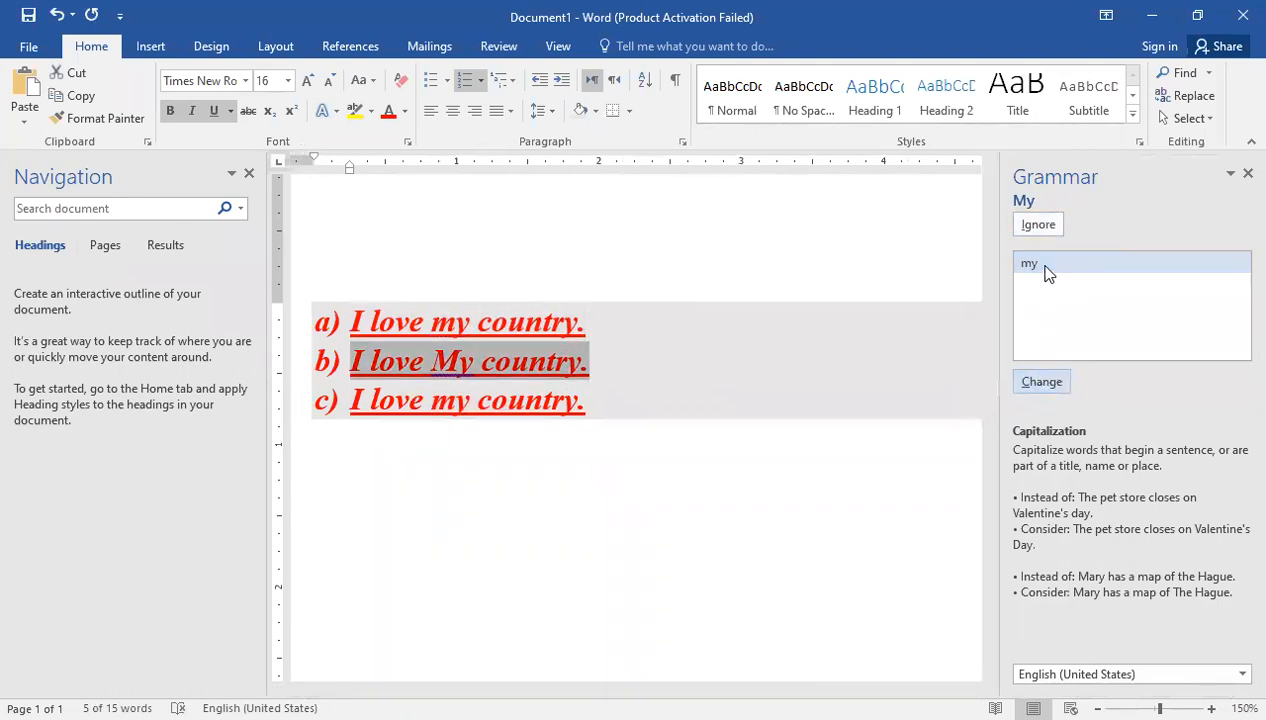
left_click(1043, 381)
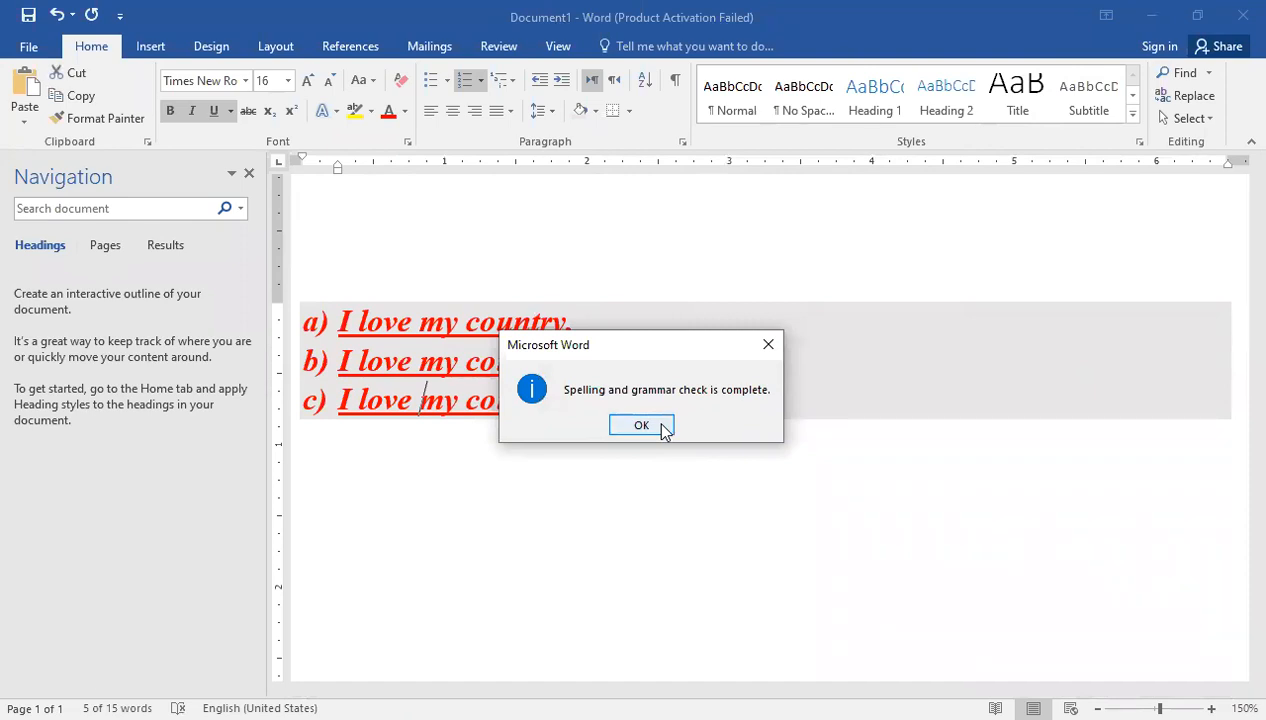
left_click(641, 425)
- Look up synonyms for "country" from line a in the thesaurus, and close the Thesaurus and Navigation panes
double_click(503, 318)
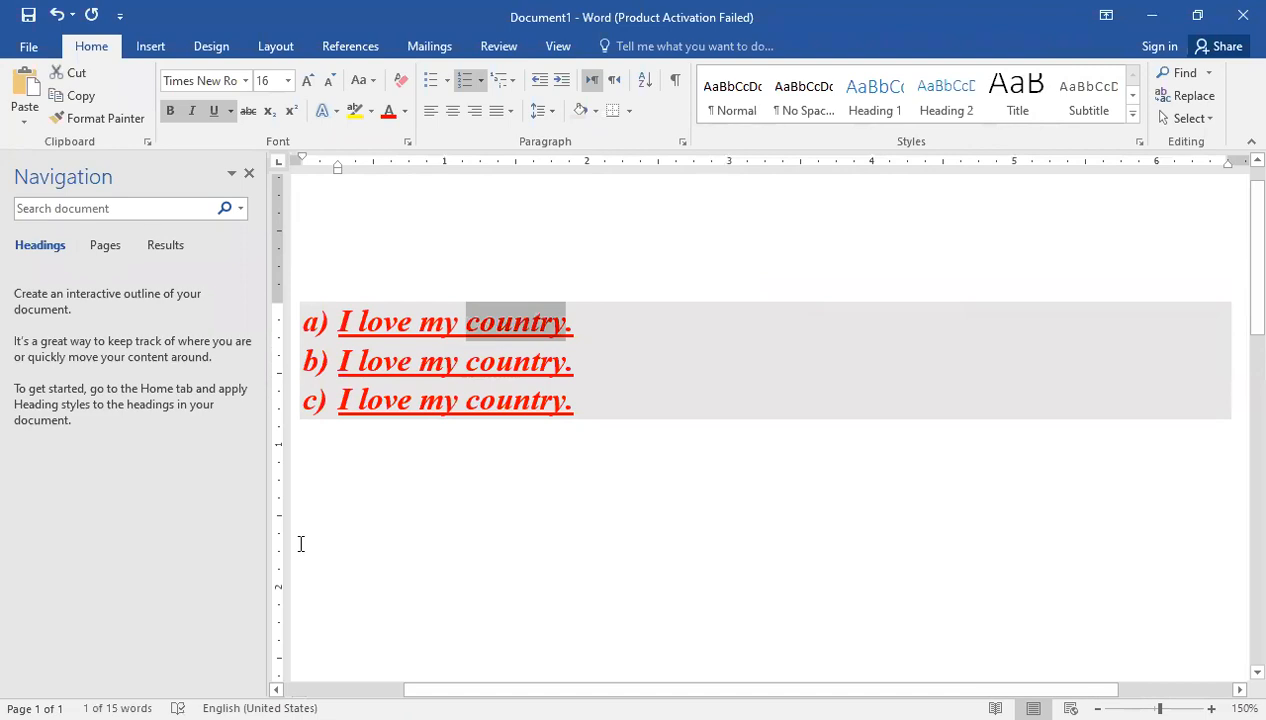
key("shift+F7")
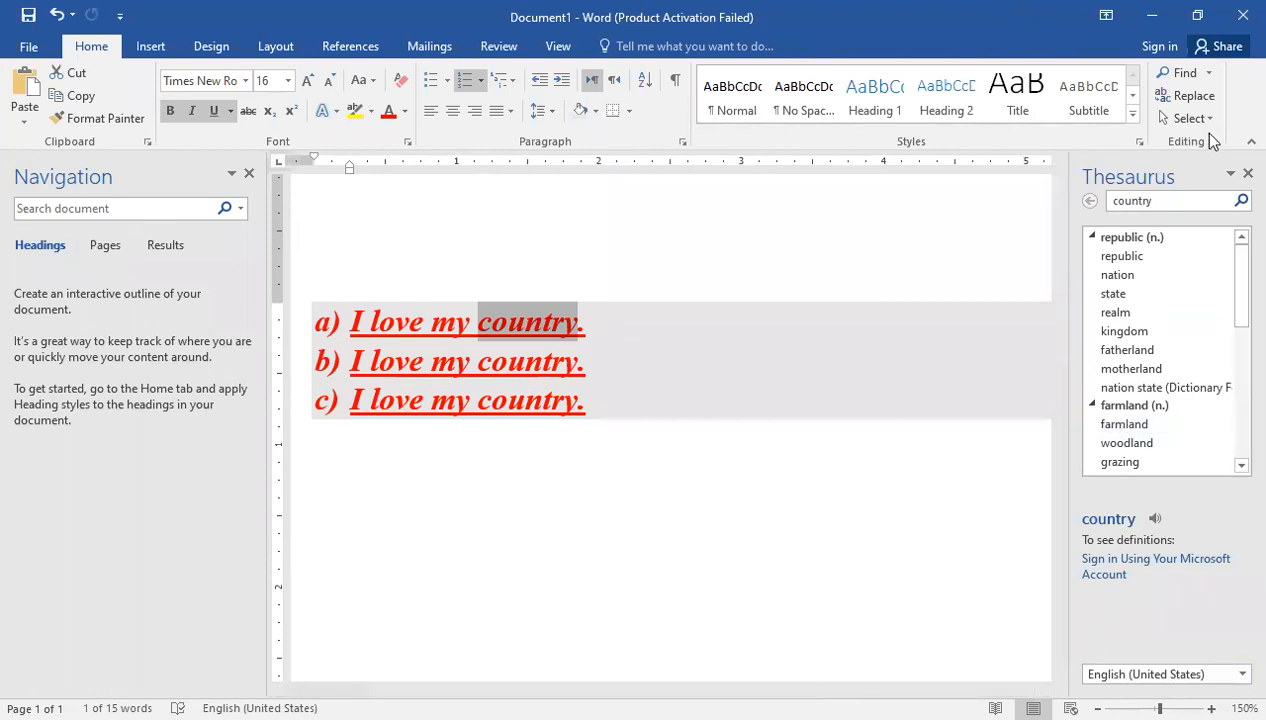
left_click(1244, 173)
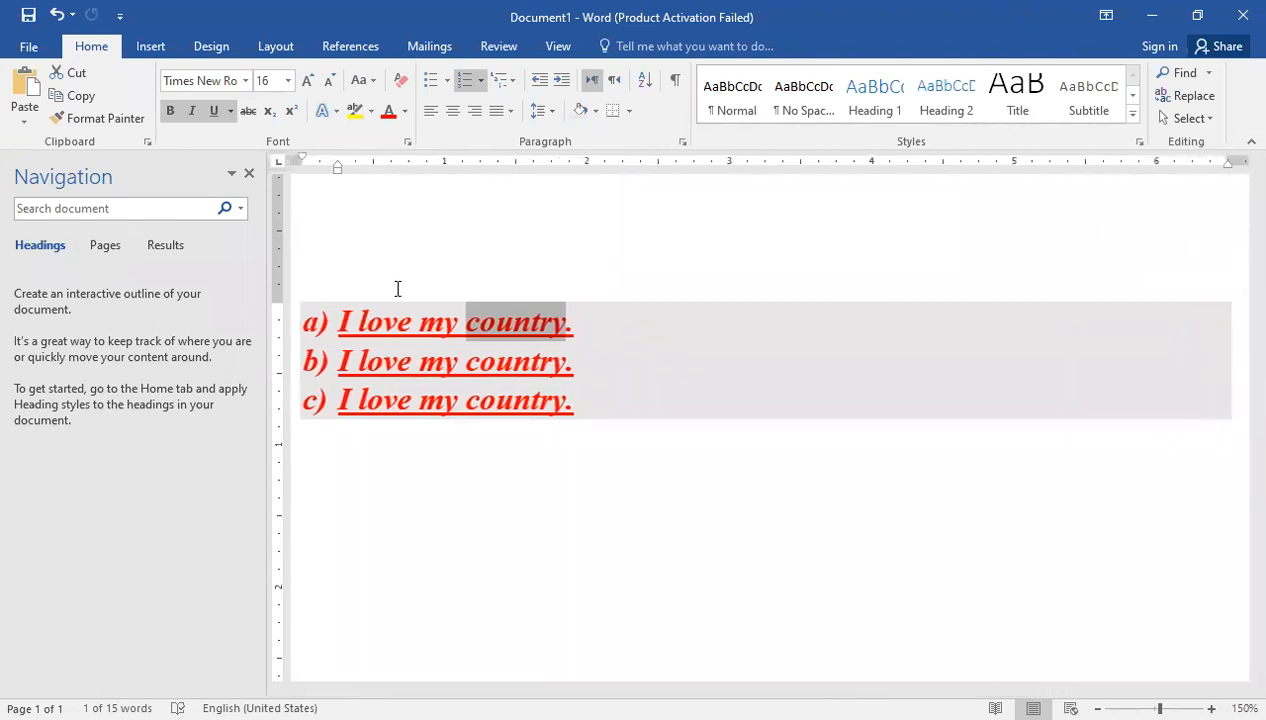
left_click(249, 173)
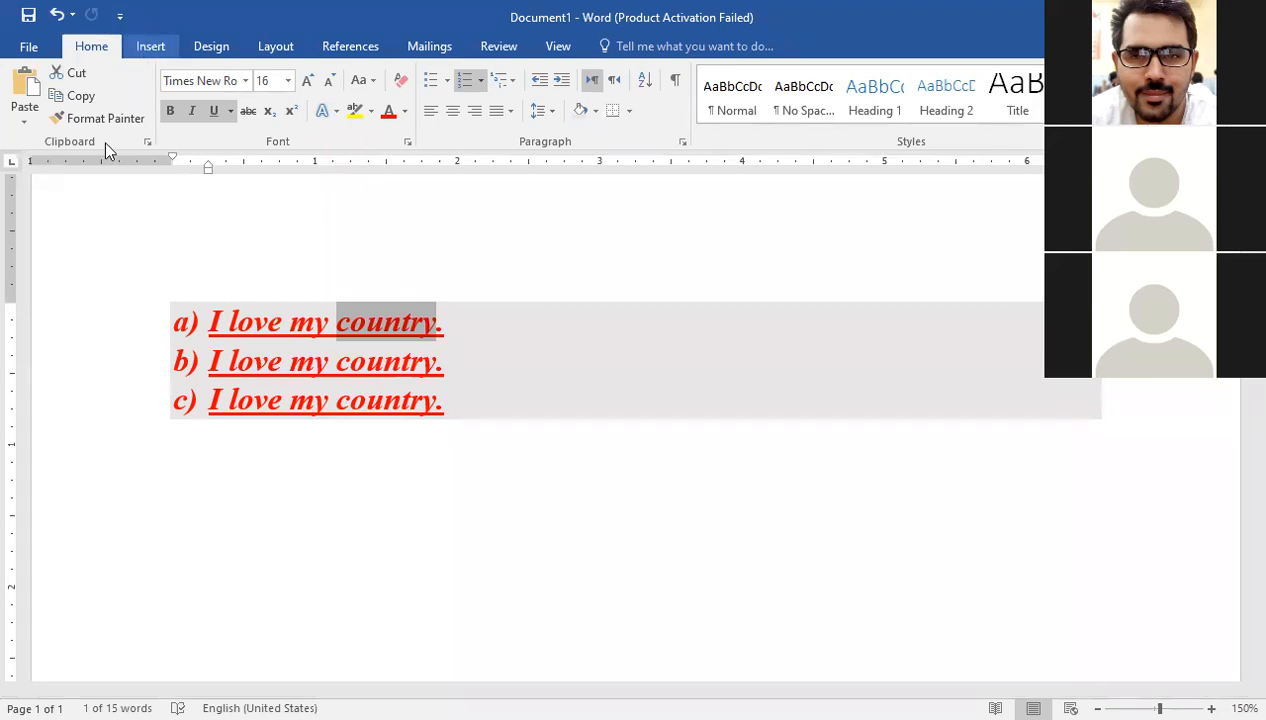
- Insert a 3x3 table in the empty paragraph below the three lettered lines
left_click(150, 46)
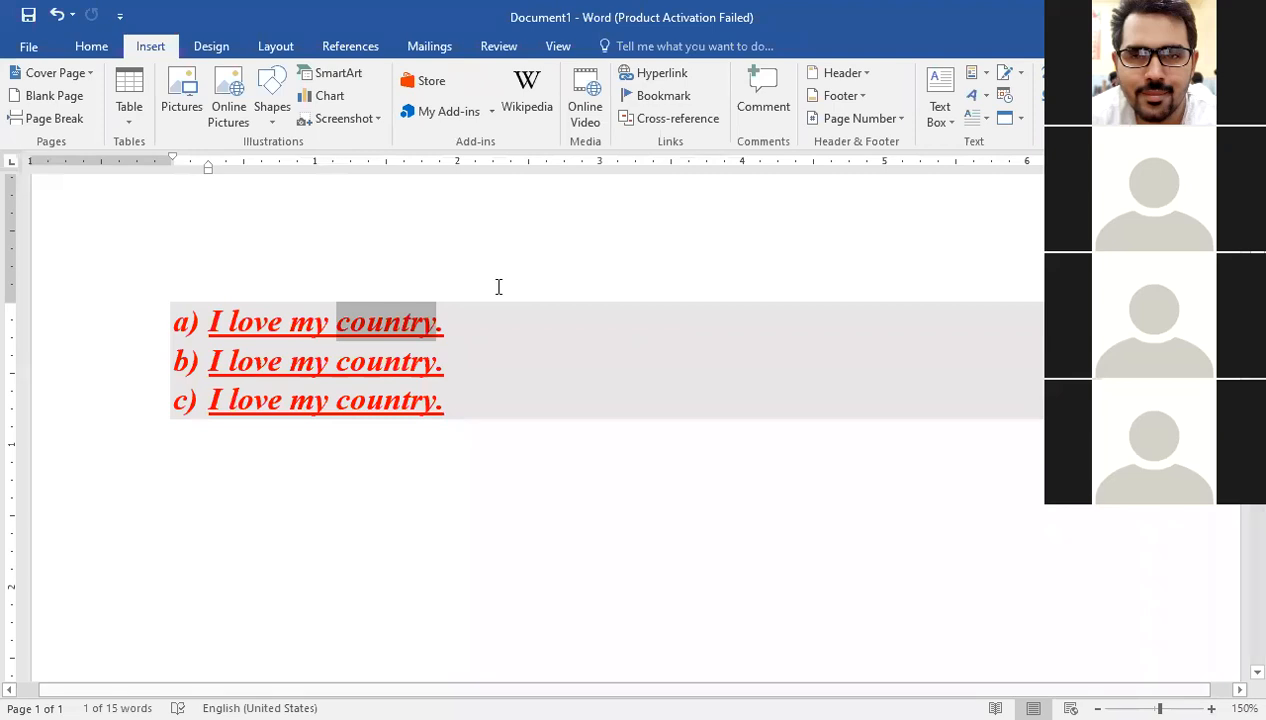
left_click(837, 516)
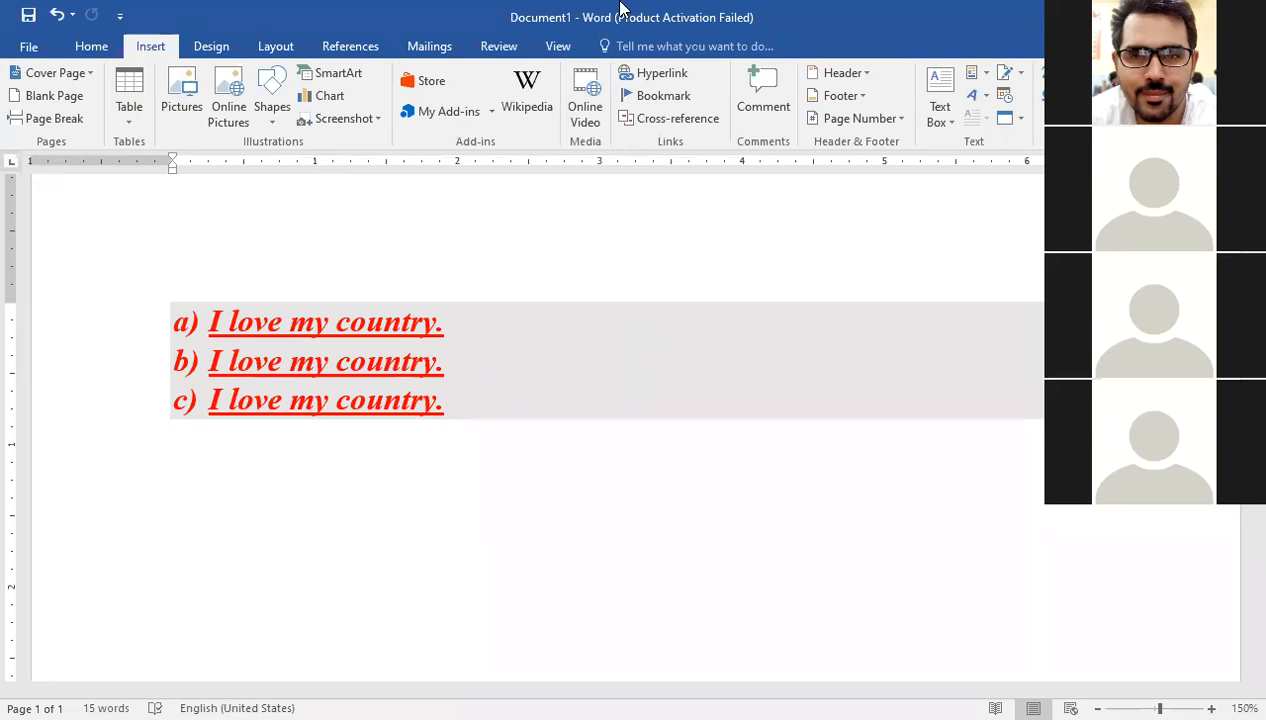
left_click(127, 92)
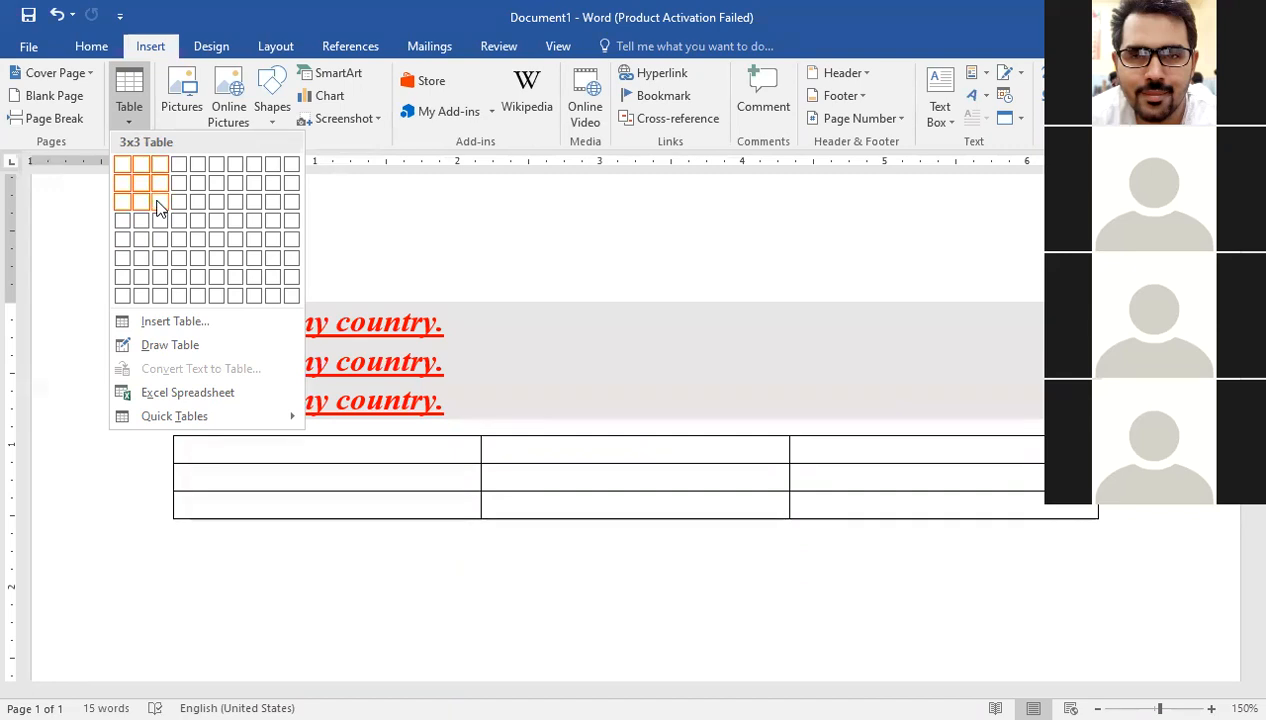
left_click(157, 207)
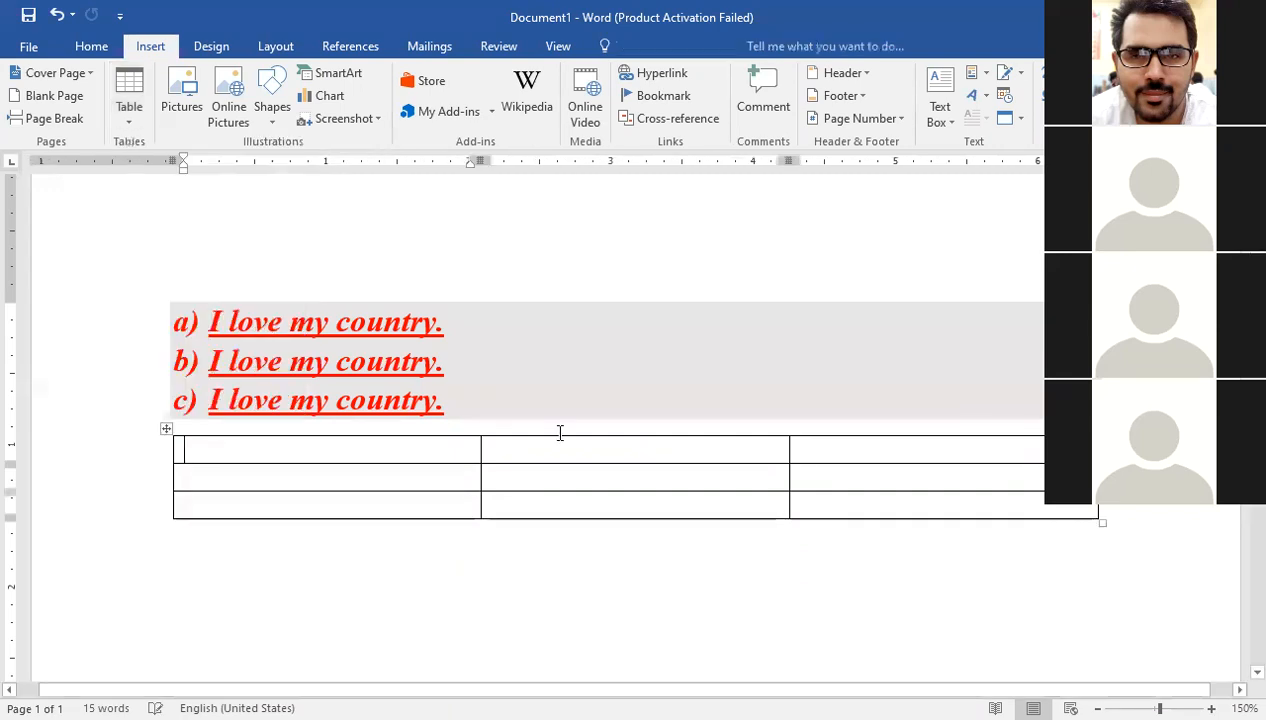
left_click(742, 614)
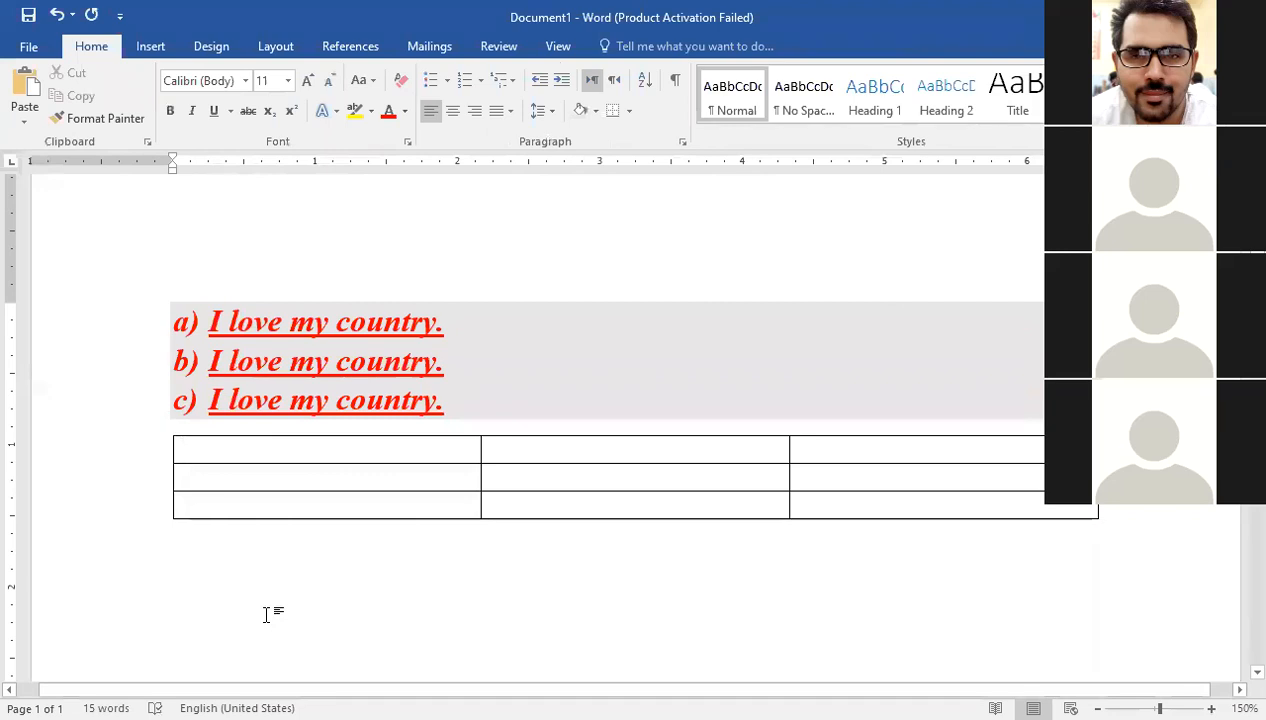
- Select the whole table and move it very slightly to the left
left_click(248, 447)
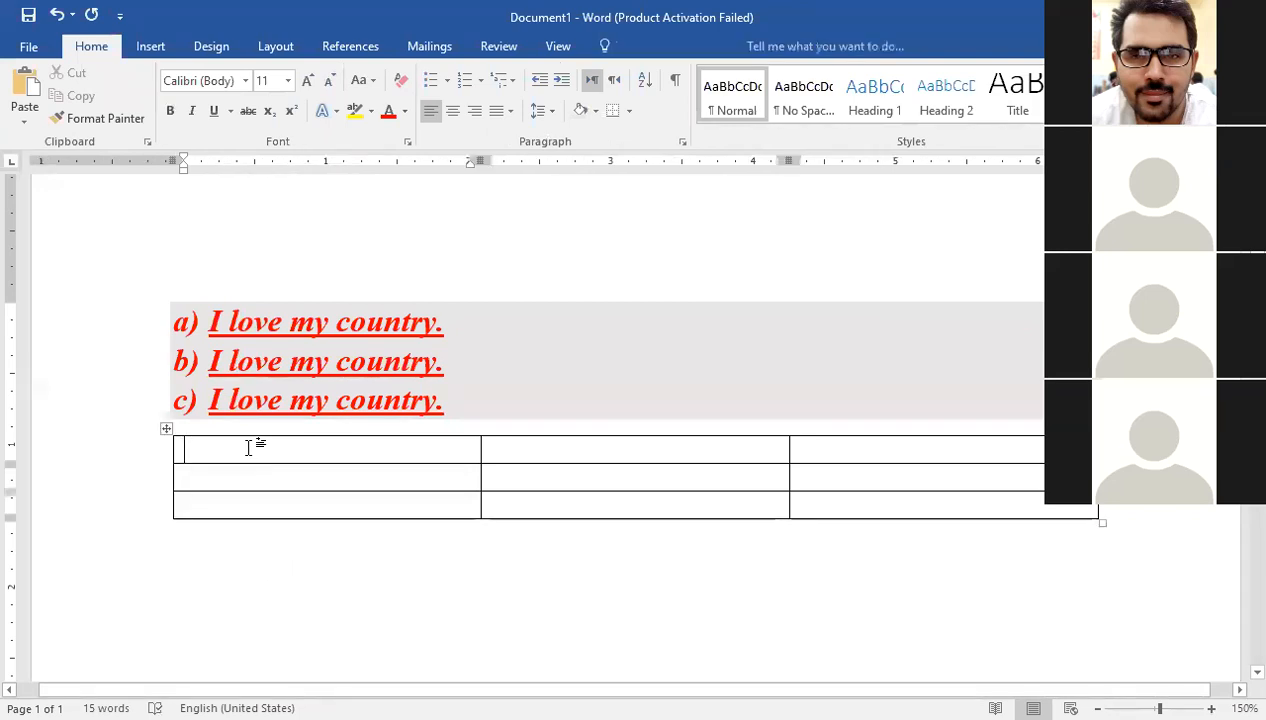
left_click(161, 428)
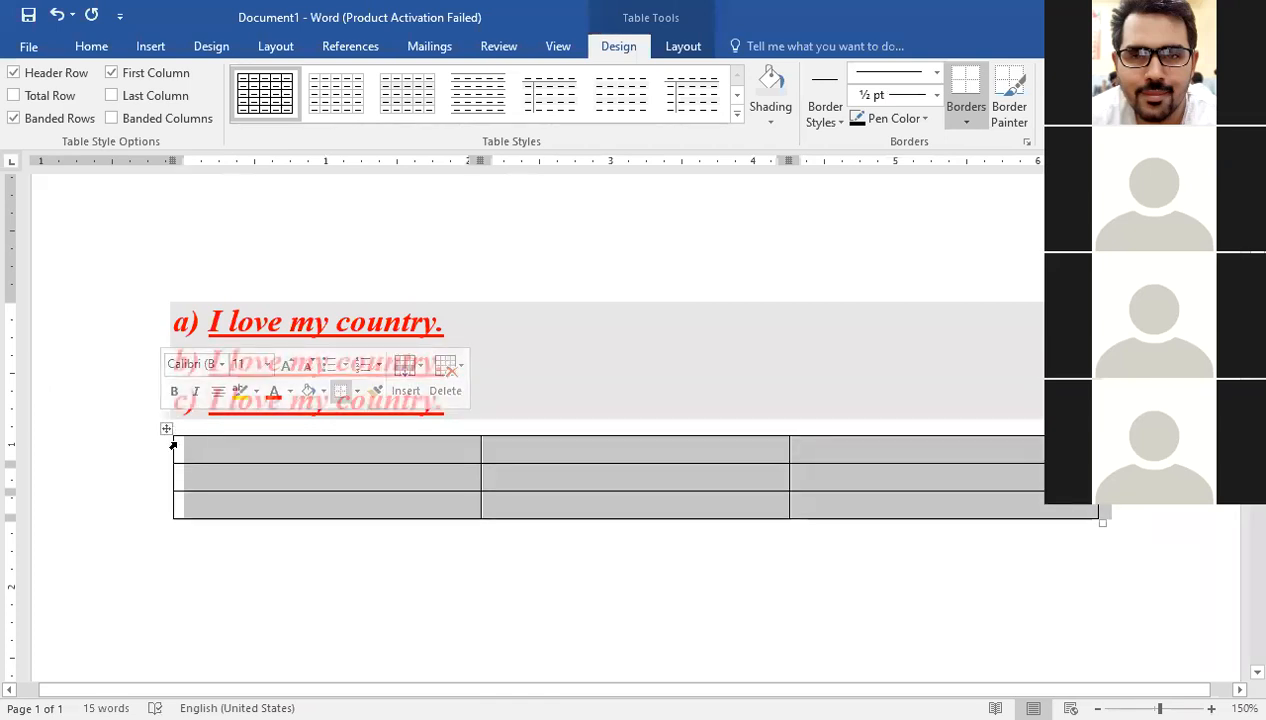
mouse_move(164, 430)
left_mouse_down()
mouse_move(173, 575)
mouse_move(141, 446)
mouse_move(161, 430)
left_mouse_up()
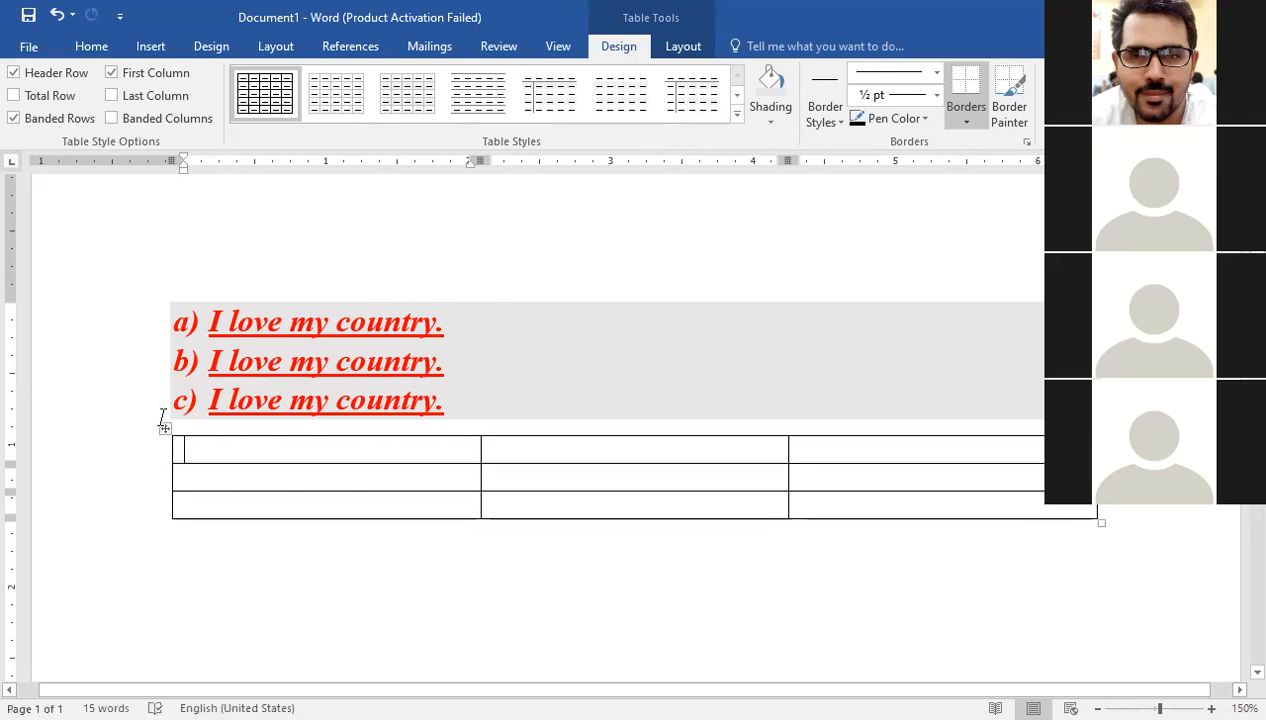
- Select the whole table and look through the full table style gallery without applying a style
left_click(162, 428)
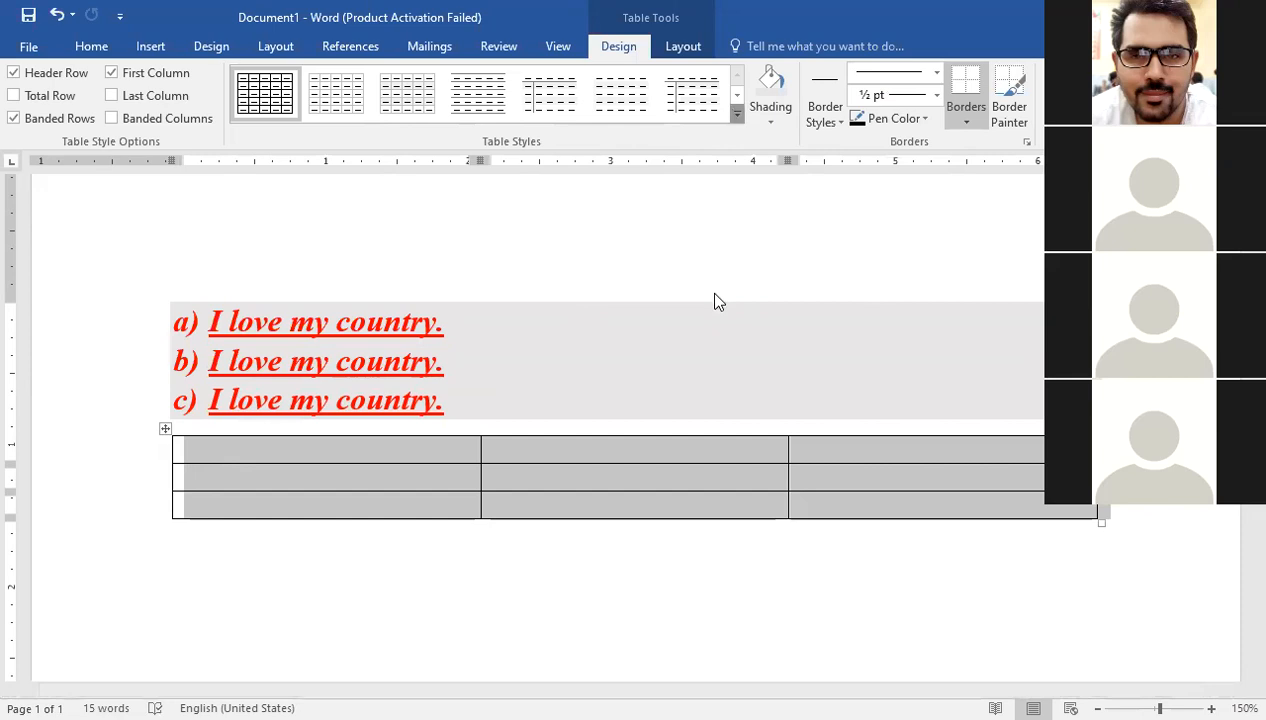
left_click(737, 113)
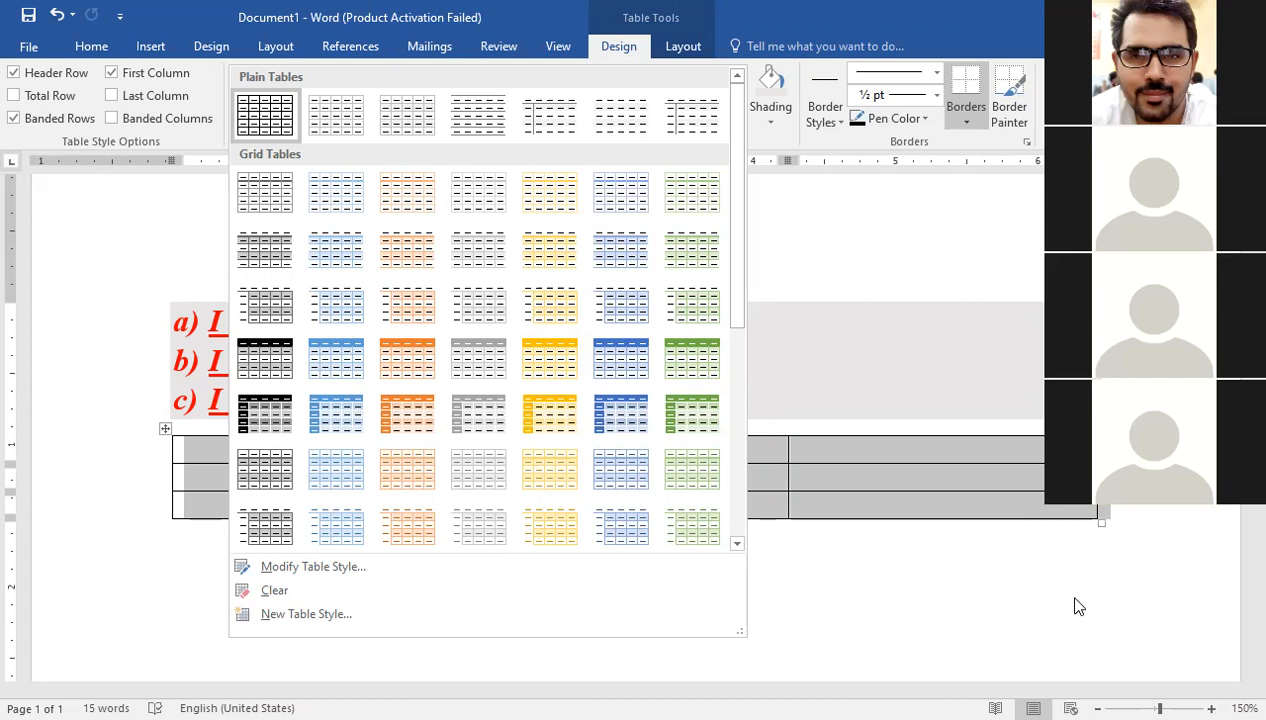
left_click(865, 297)
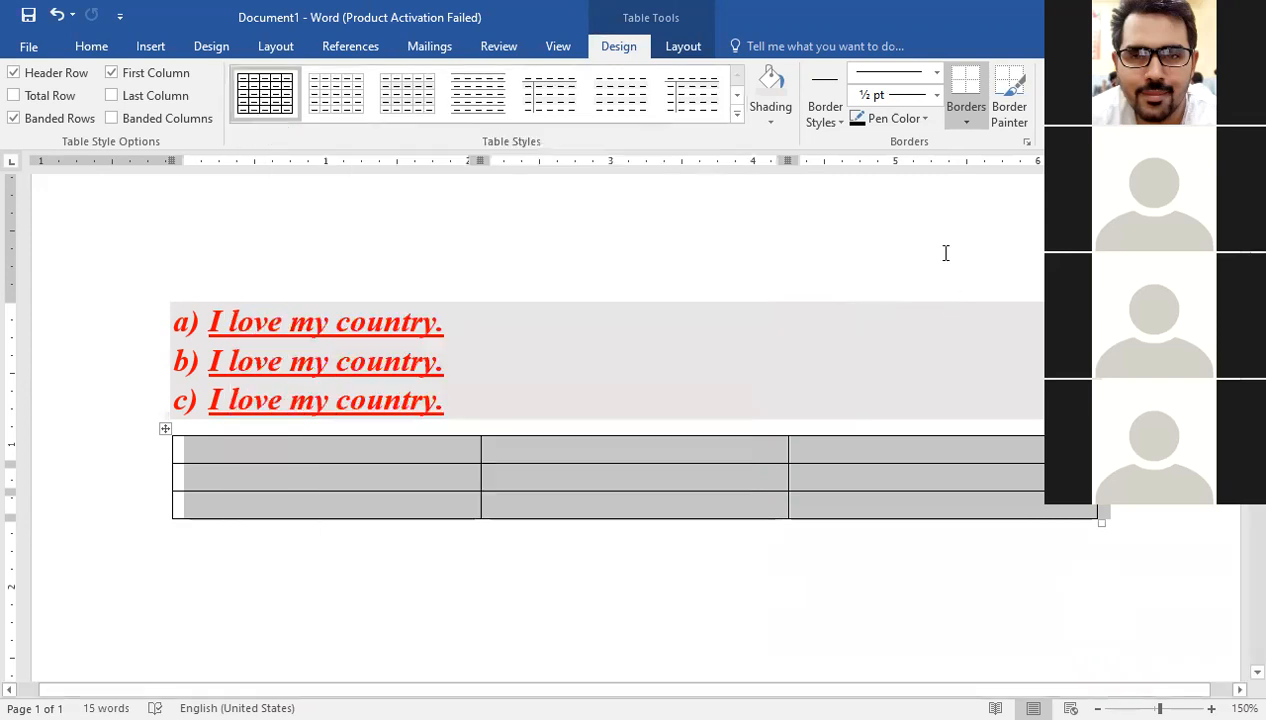
left_click(416, 488)
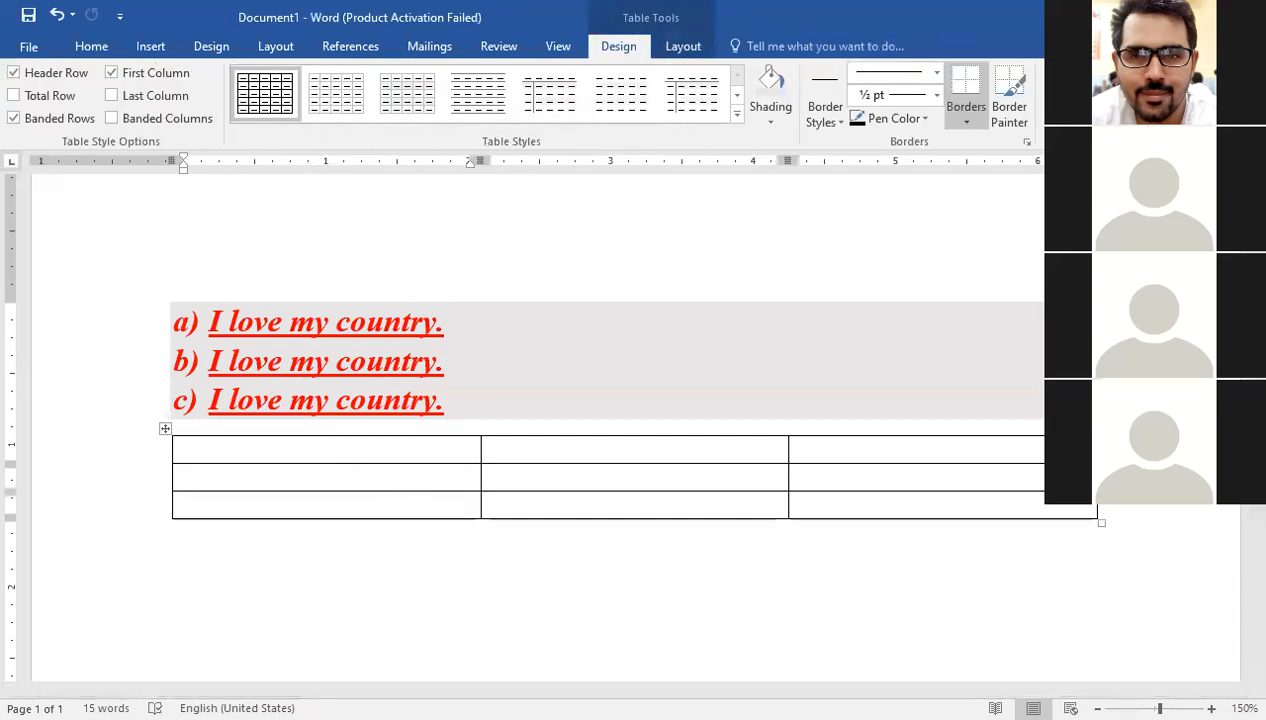
- Fill the table's first column with the heading "Sr. No." and the numbers 1 and 2 below it
left_click(226, 441)
type("Sr. No.")
key("Tab")
key("Down")
key("Left")
type("1")
key("Down")
type("2")
key("Tab")
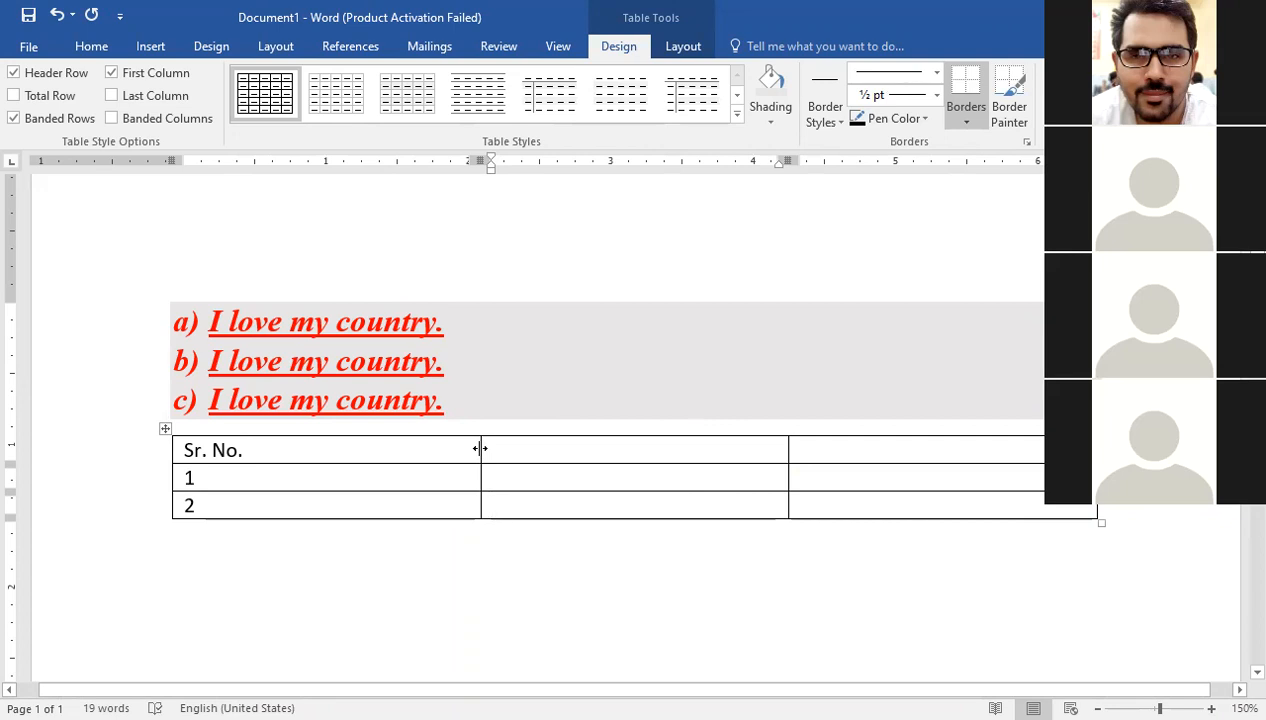
- Narrow the table's first column until it fits closely around the "Sr. No." heading
left_click_drag(480, 448, 475, 445)
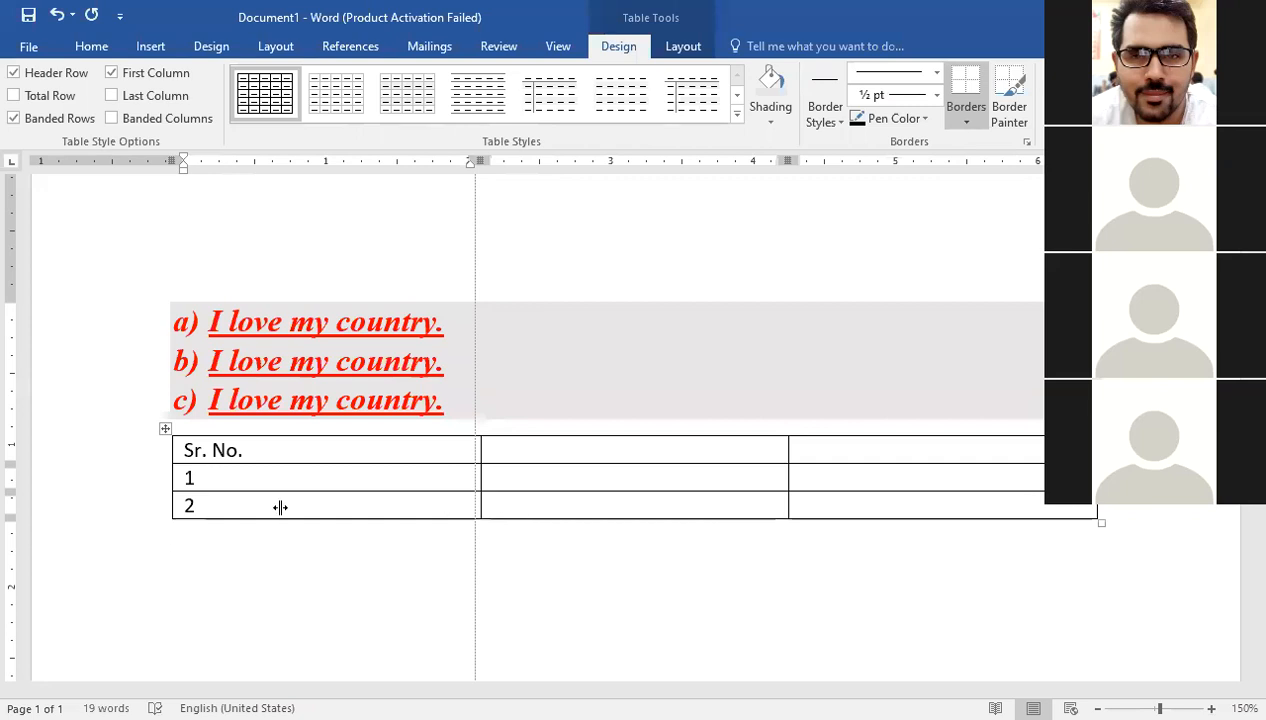
left_click_drag(294, 507, 270, 504)
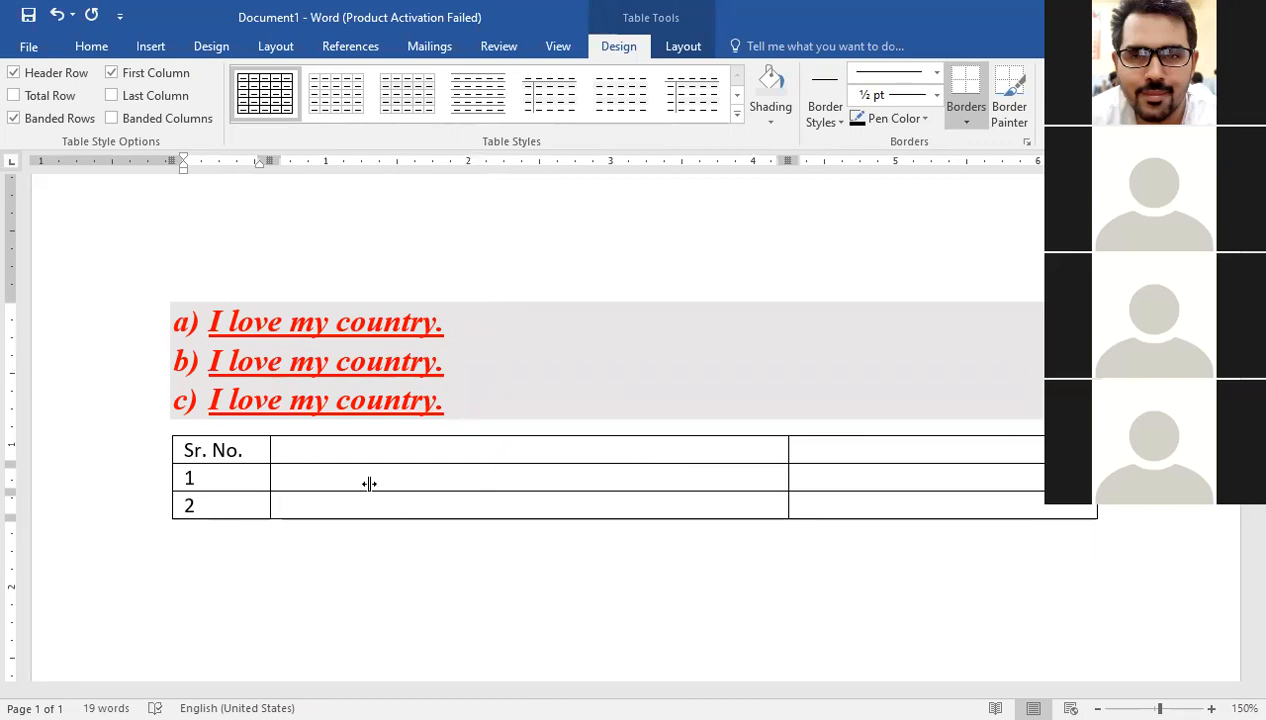
left_click_drag(269, 484, 261, 484)
left_click(279, 484)
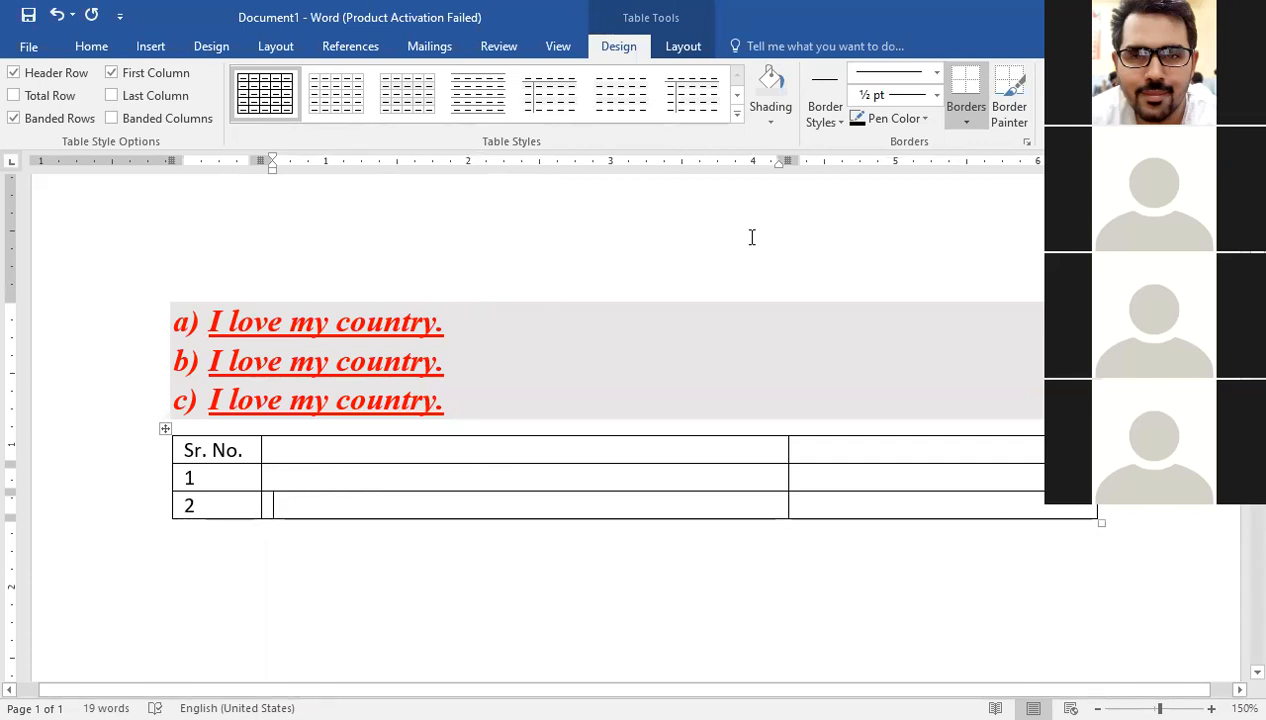
- Enter "afsdf" as the second column's heading and autofit that column's width to its text
left_click(538, 452)
type("afsdf")
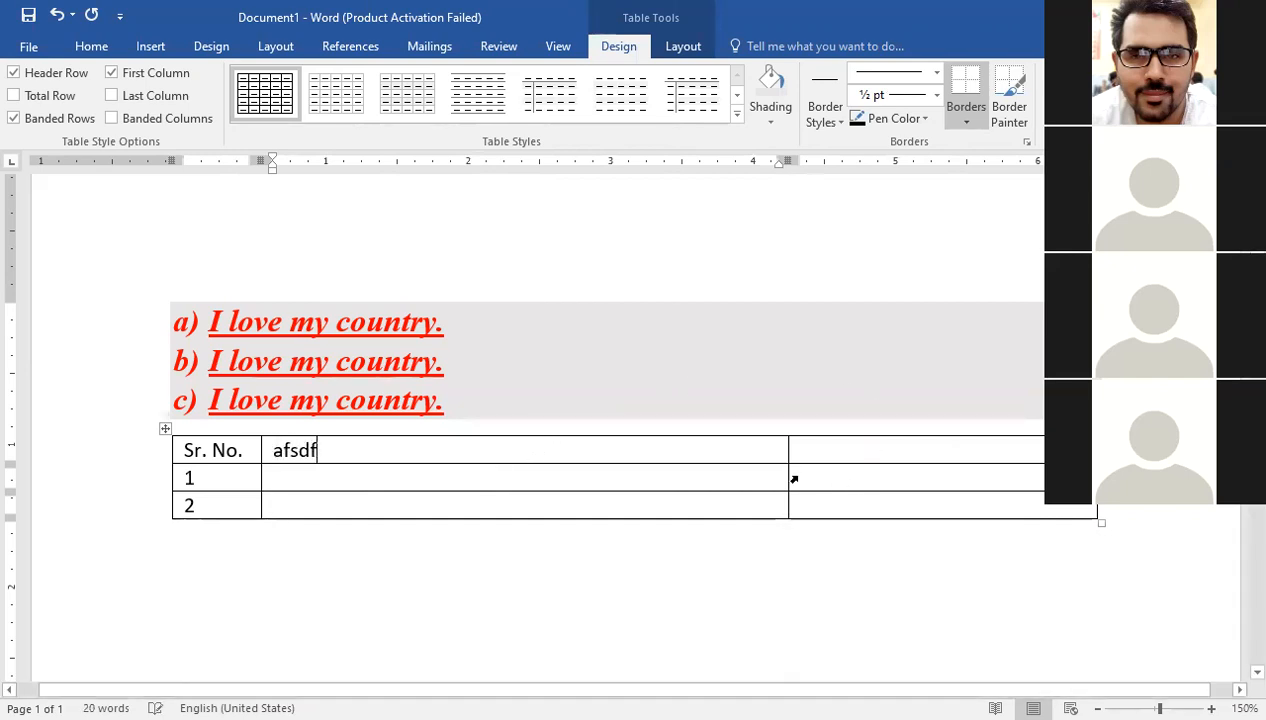
double_click(786, 471)
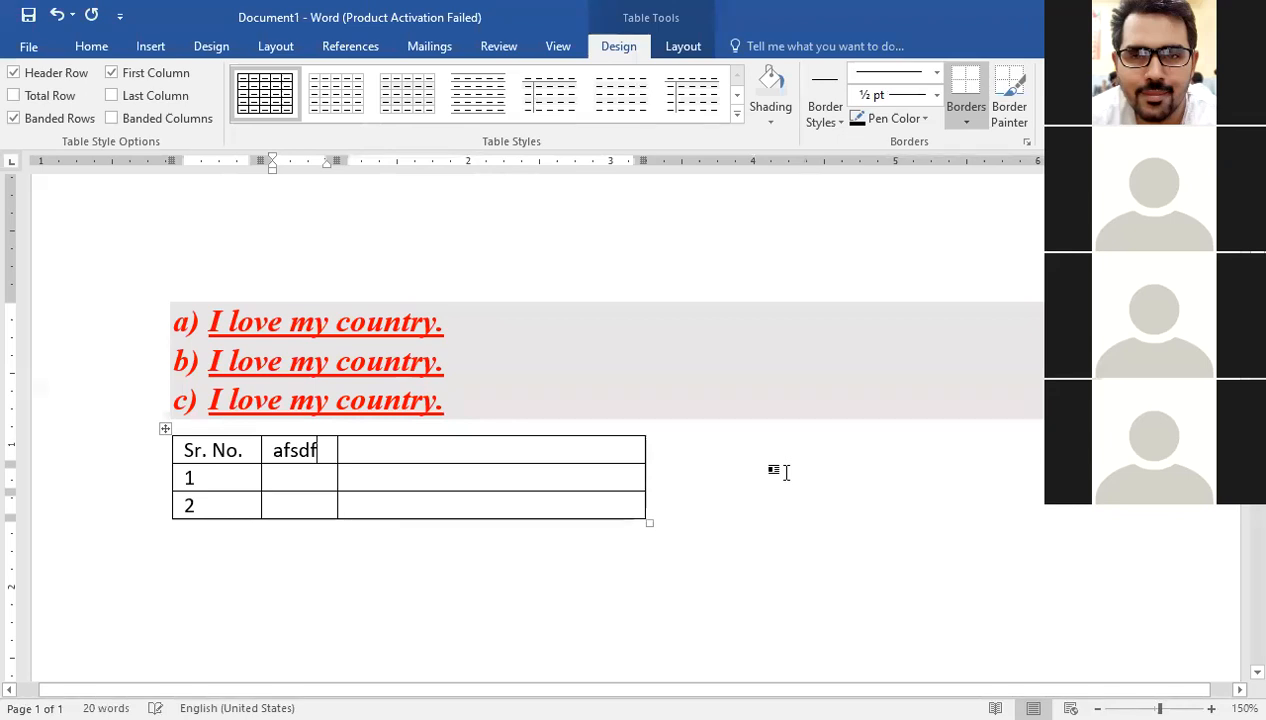
- Undo the second column's autofit, extend its heading to "afsdfadsafsda", and autofit the column again
key("ctrl+z")
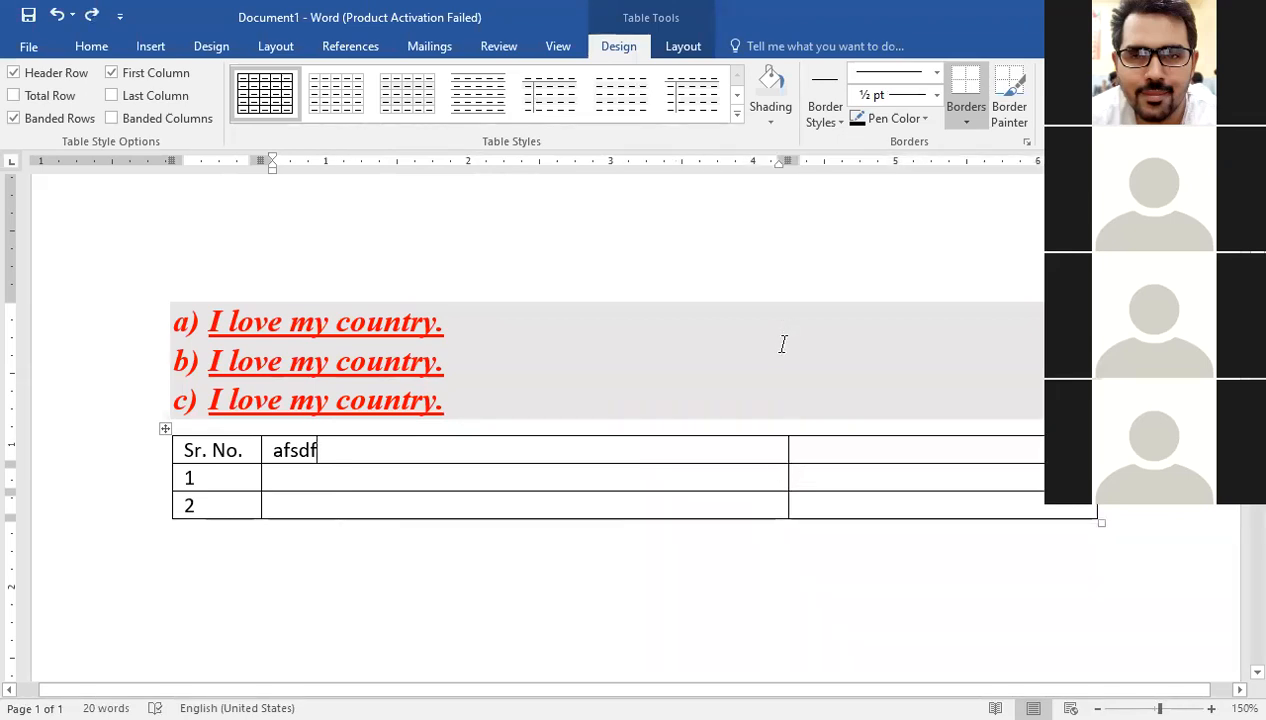
type("adsafsda")
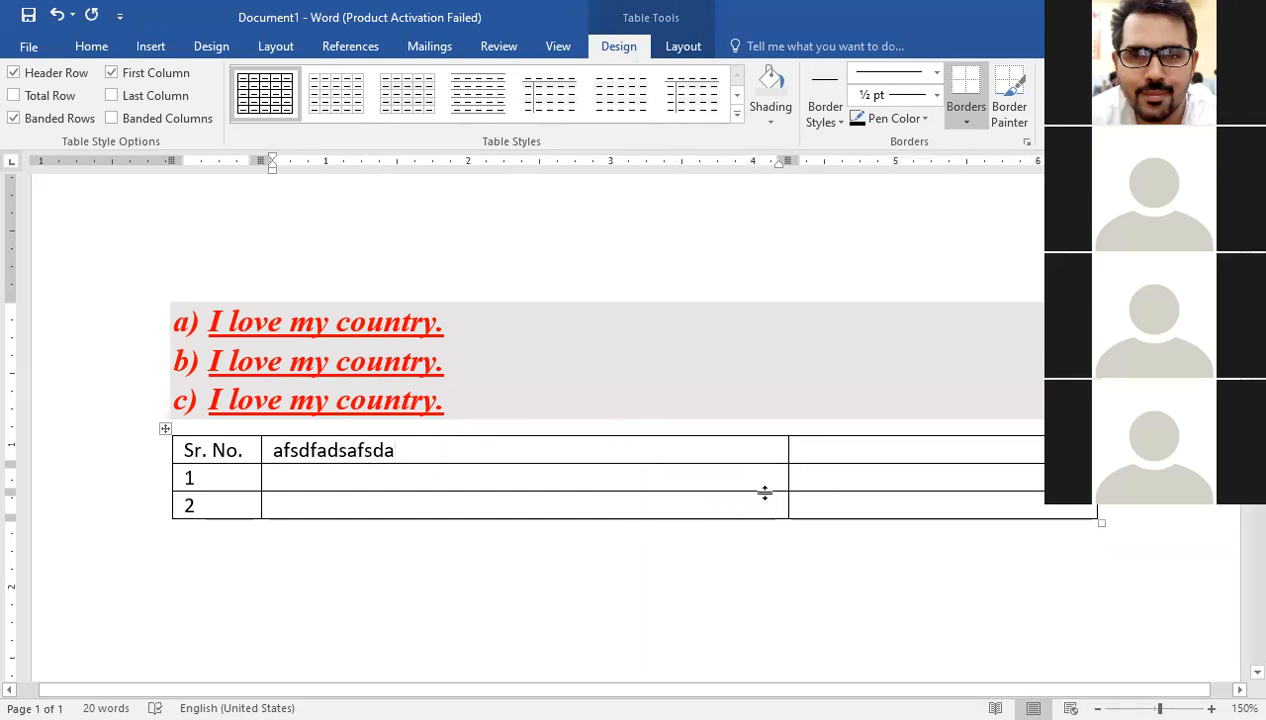
double_click(786, 483)
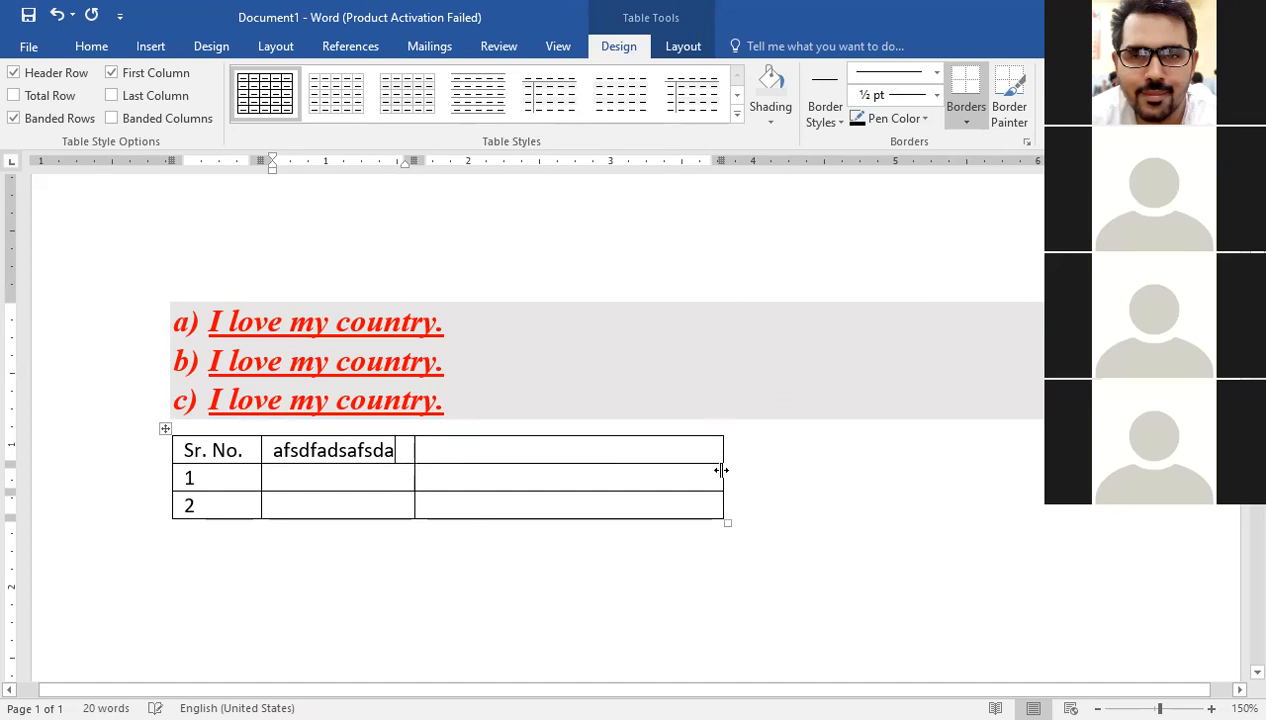
- Enter "zdvdsfdsf" as the third column's heading and autofit that column's width to its text
left_click(591, 457)
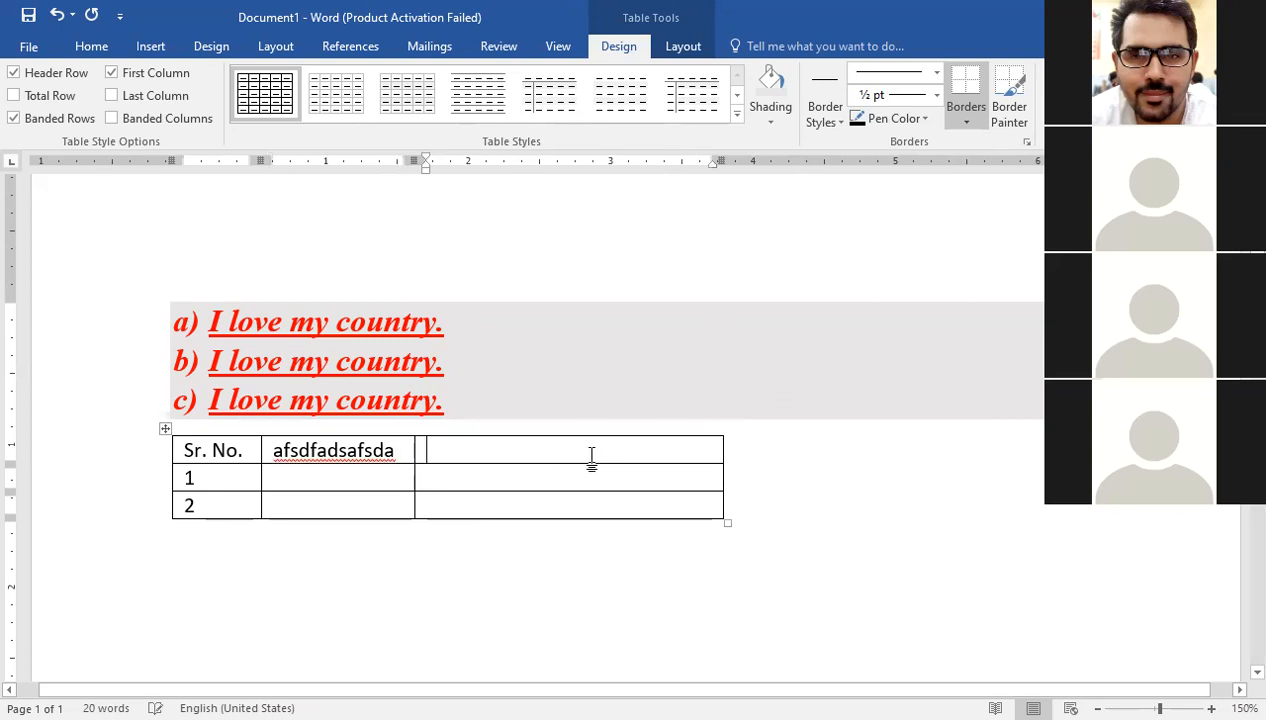
type("zdvdsfdsf")
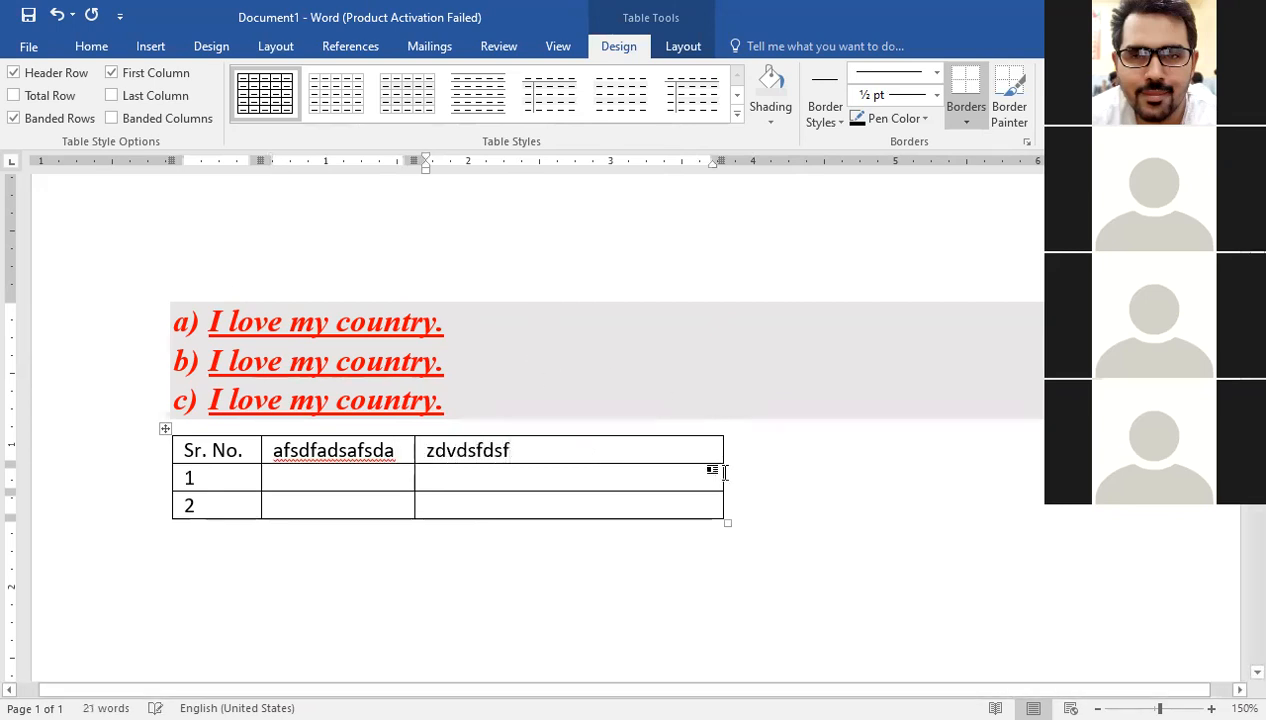
double_click(720, 470)
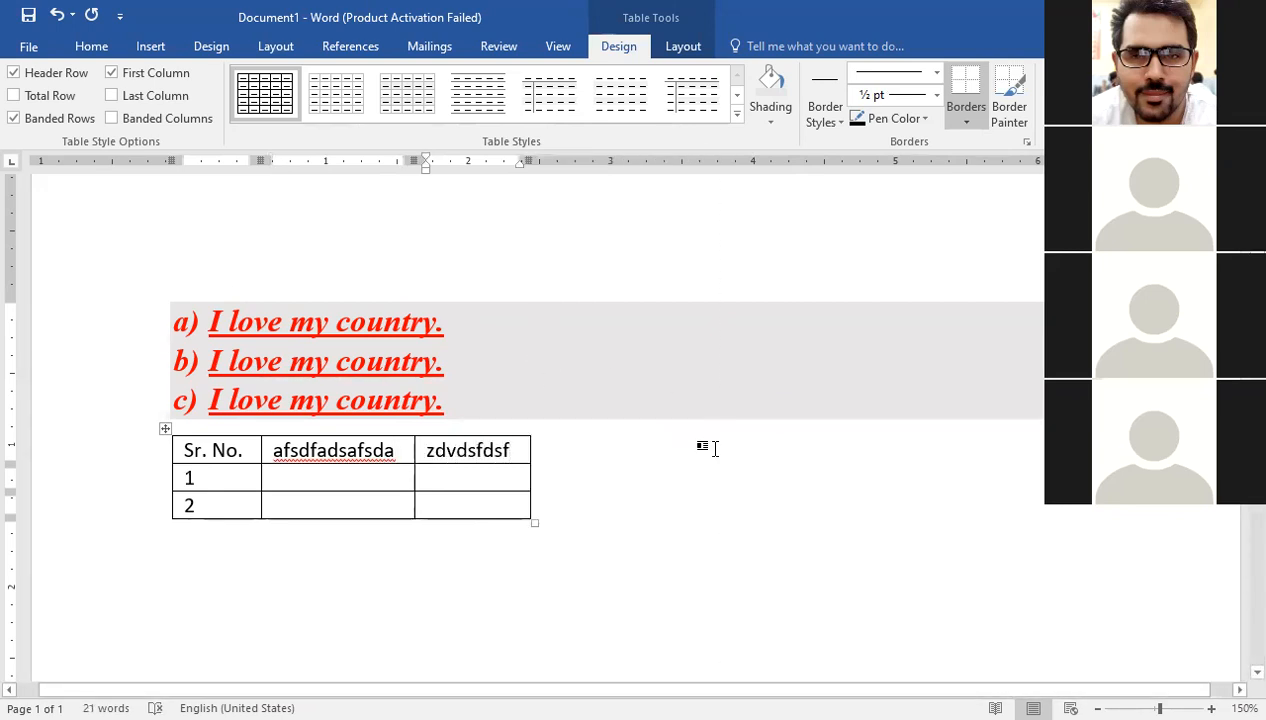
- Replace the second column's heading with "Name" and the third column's heading with "Class"
double_click(348, 451)
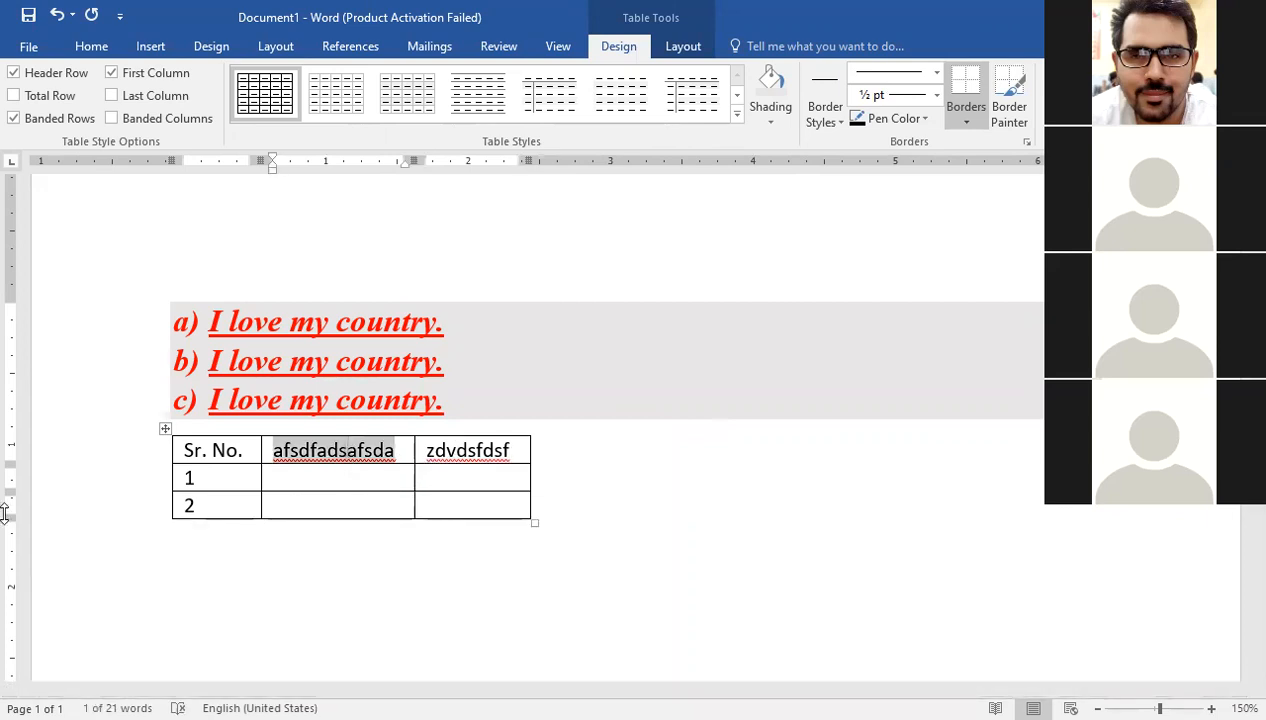
type("Name")
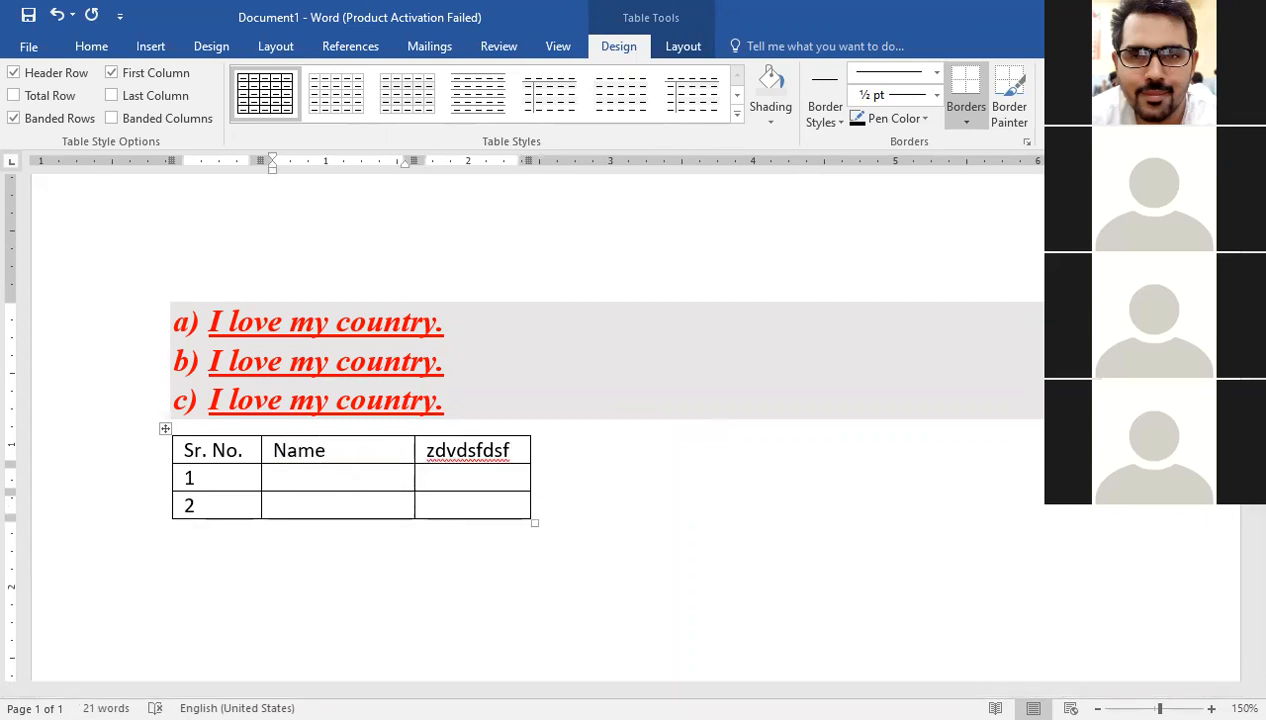
key("Tab")
type("Cl")
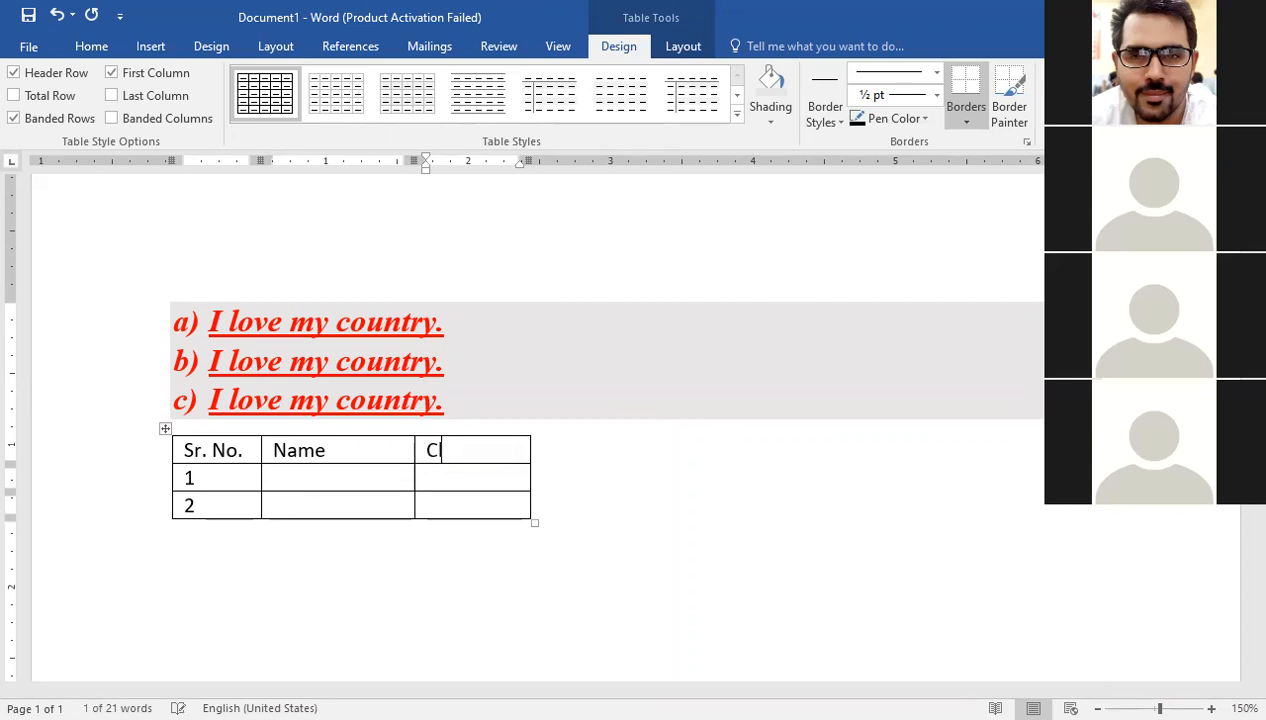
type("ass")
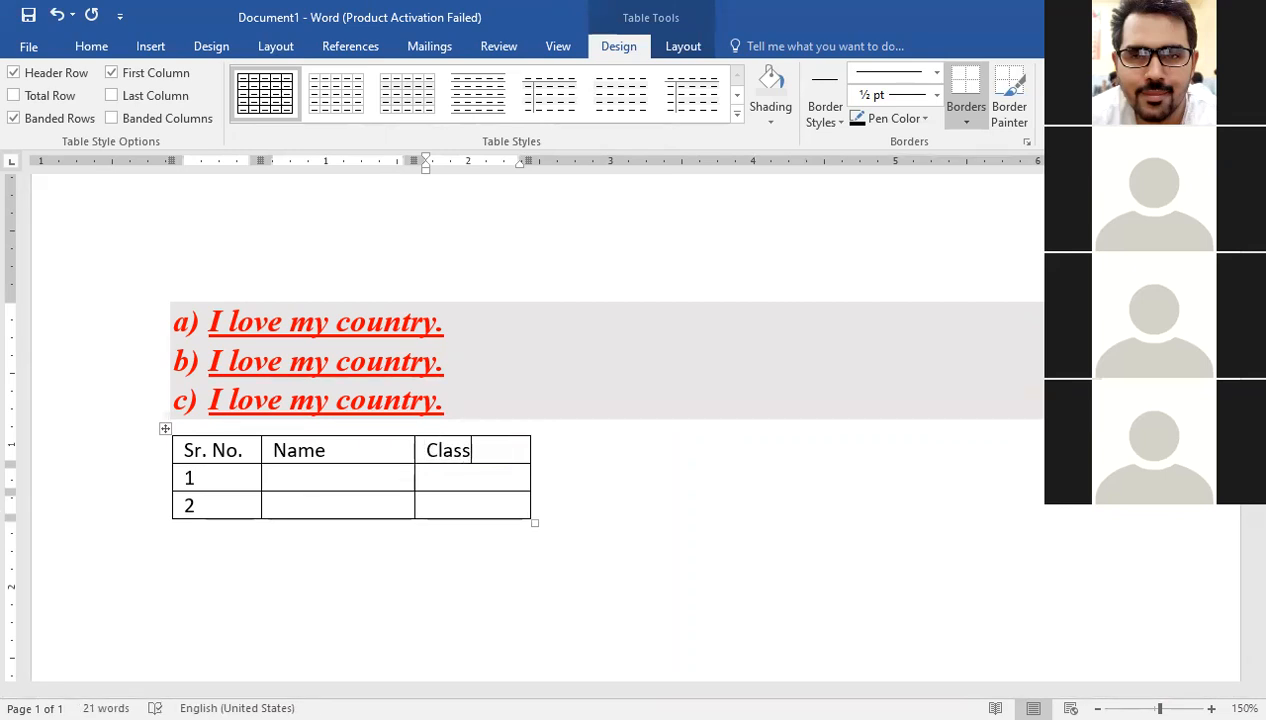
- Autofit the widths of the Name and Class columns to their headings
left_click(413, 480)
left_click_drag(414, 478, 415, 478)
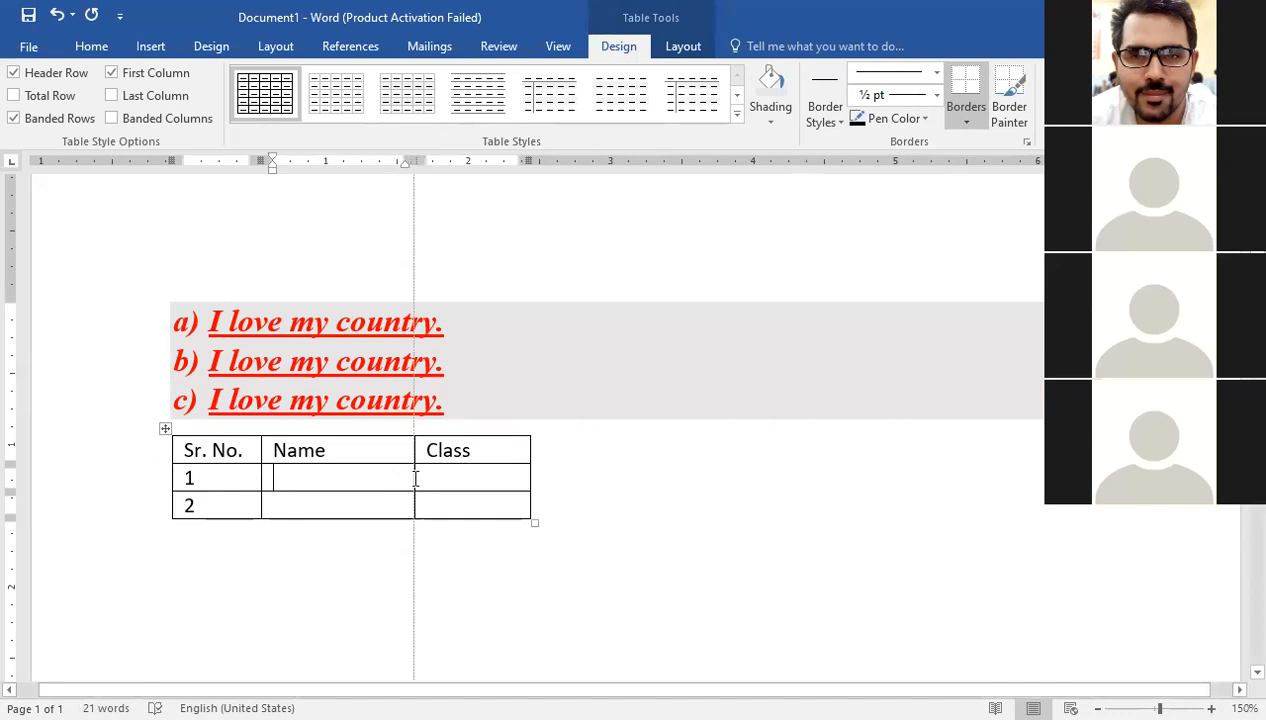
double_click(415, 478)
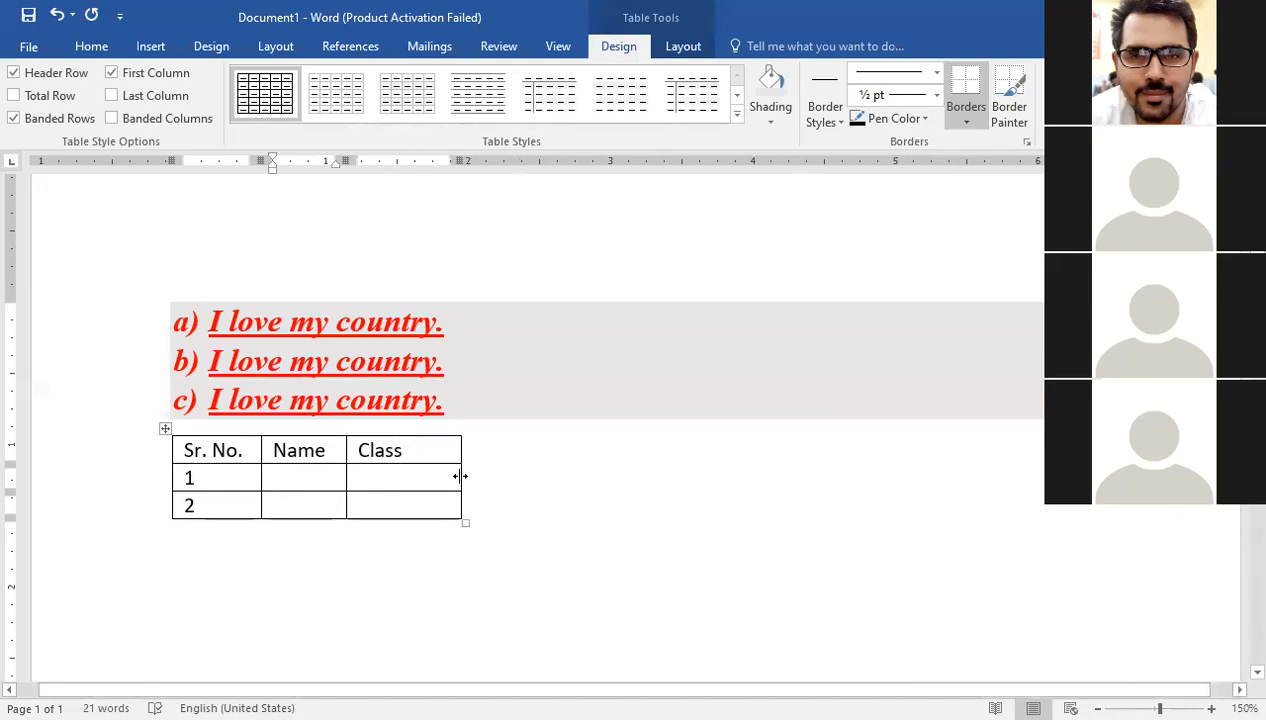
double_click(460, 476)
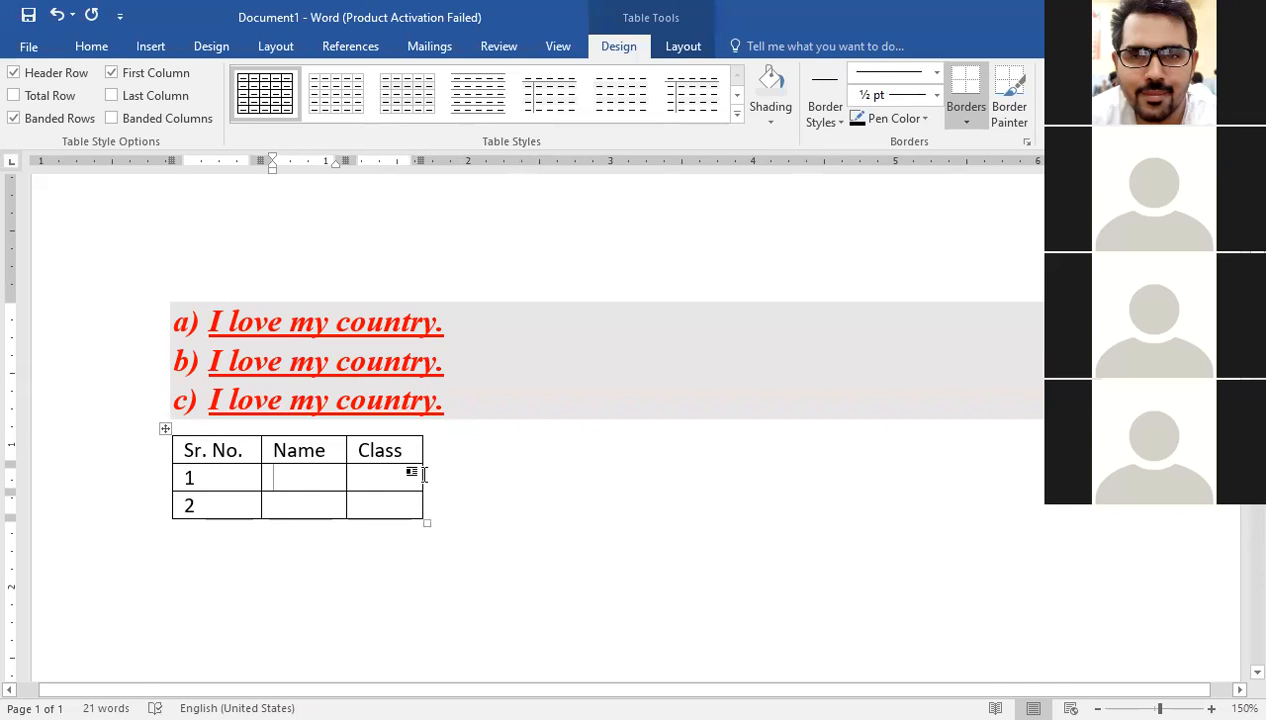
- Widen the Name column to about 0.9 inch and the Class column to about 1.2 inches
left_click(418, 476)
left_click_drag(462, 484, 564, 500)
left_click(343, 477)
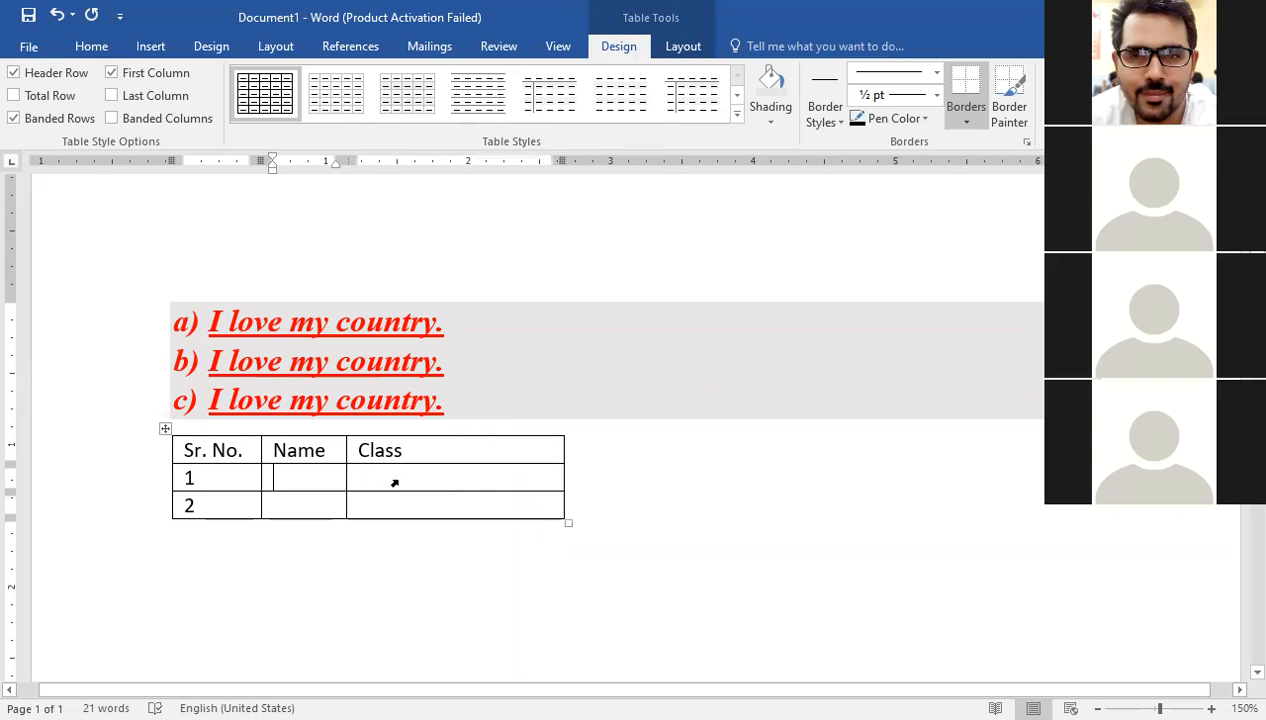
left_click_drag(346, 480, 393, 482)
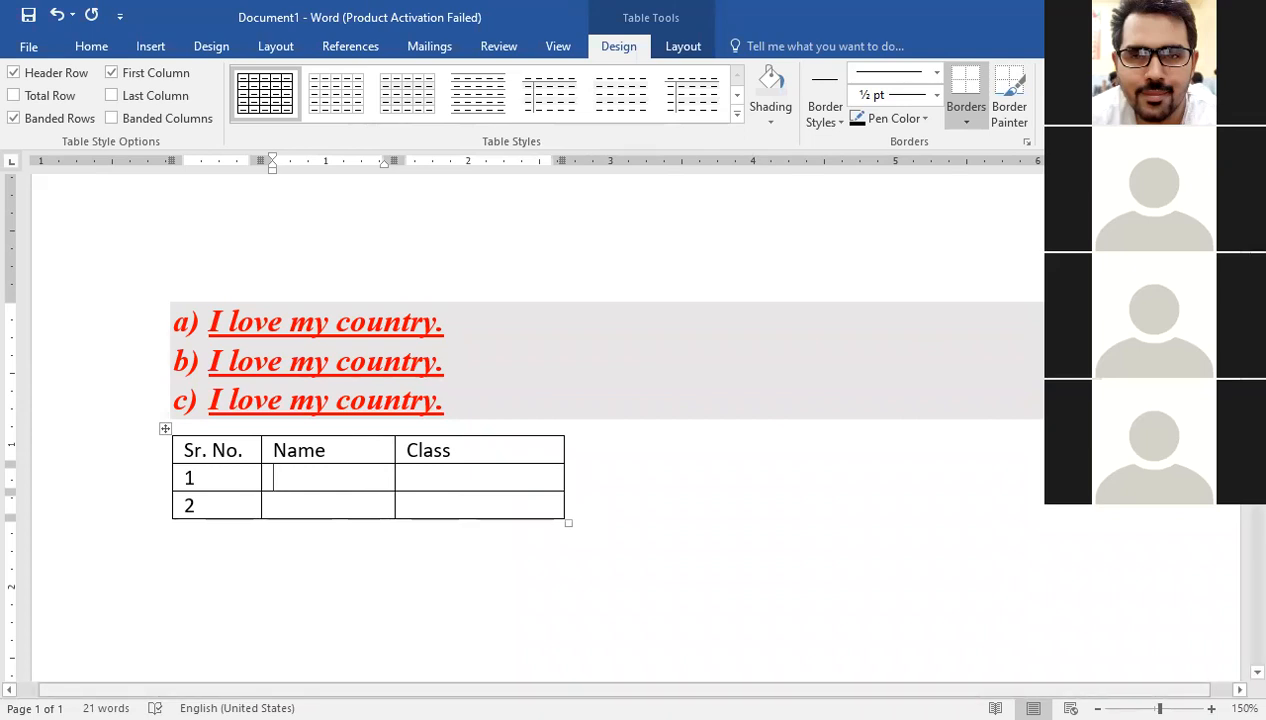
- Select the whole table and remove all of its borders
left_click(166, 428)
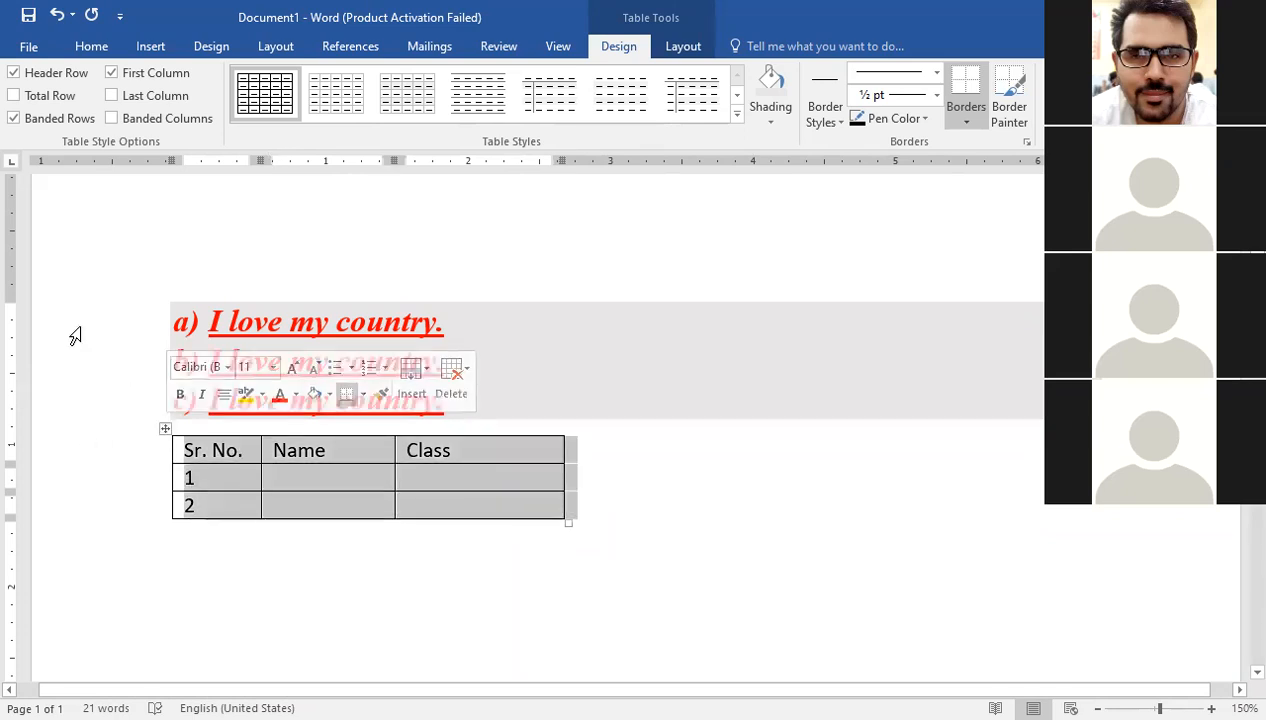
left_click(86, 48)
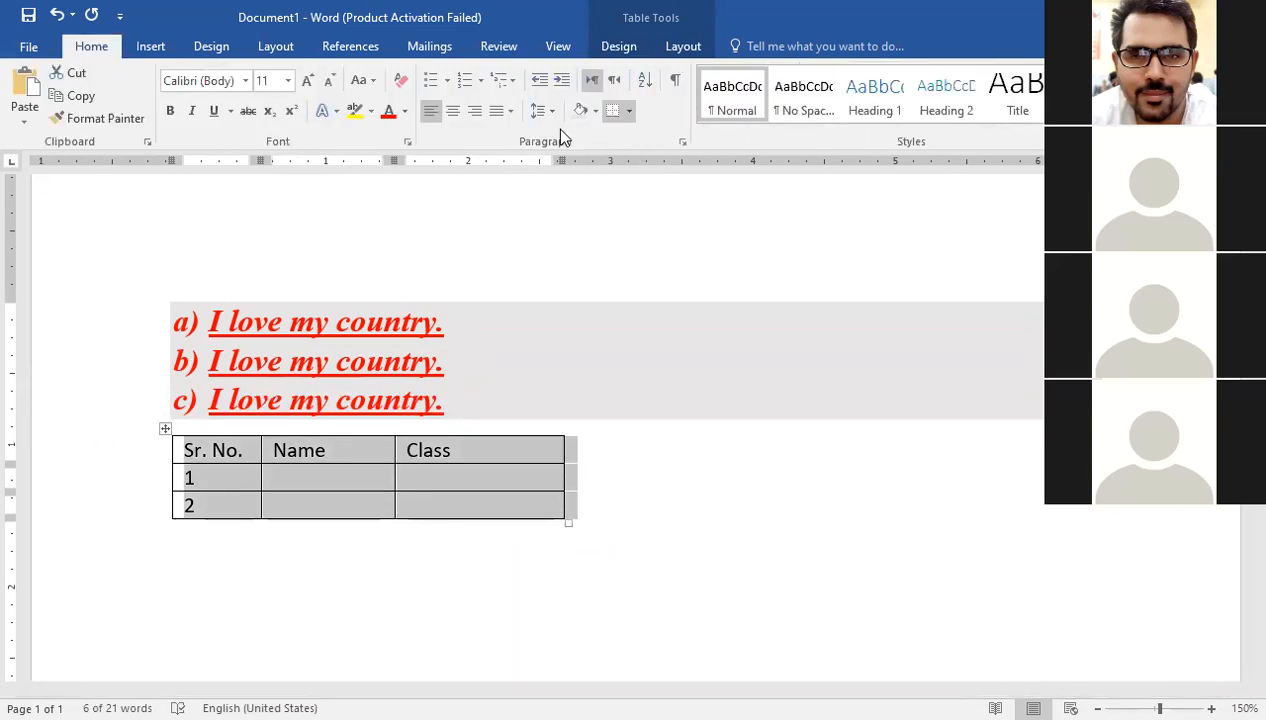
left_click(631, 112)
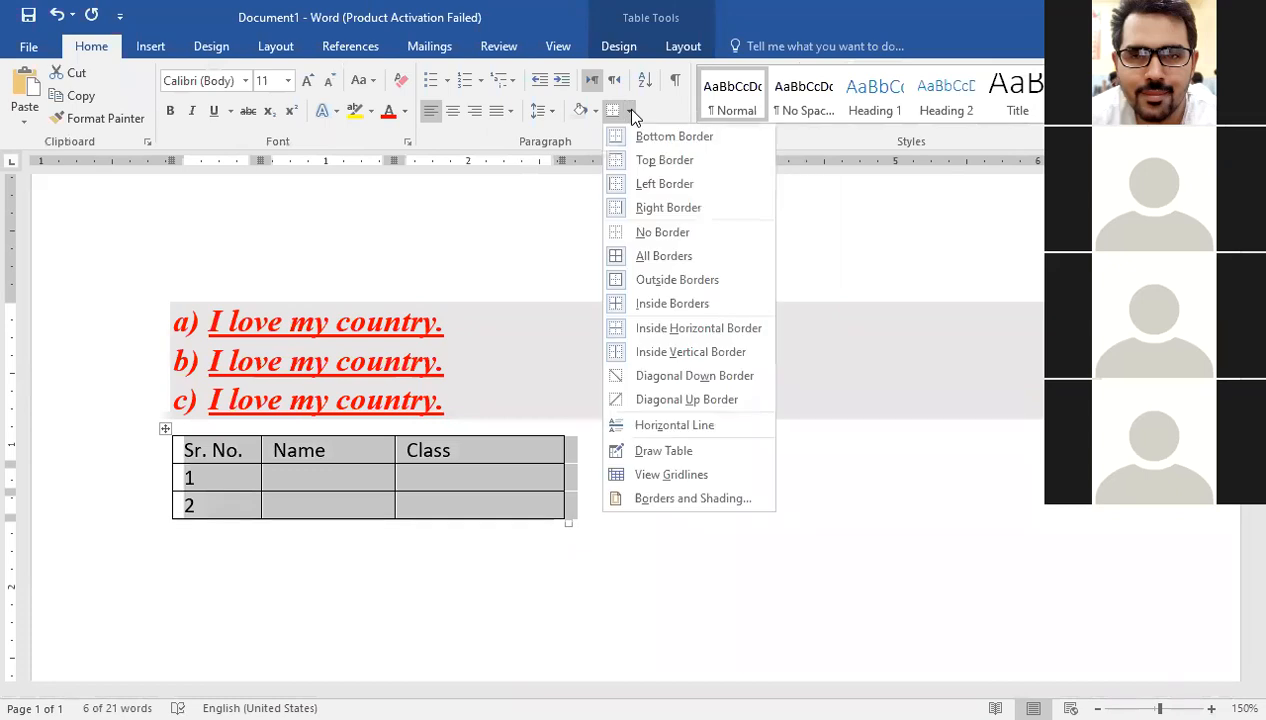
left_click(620, 233)
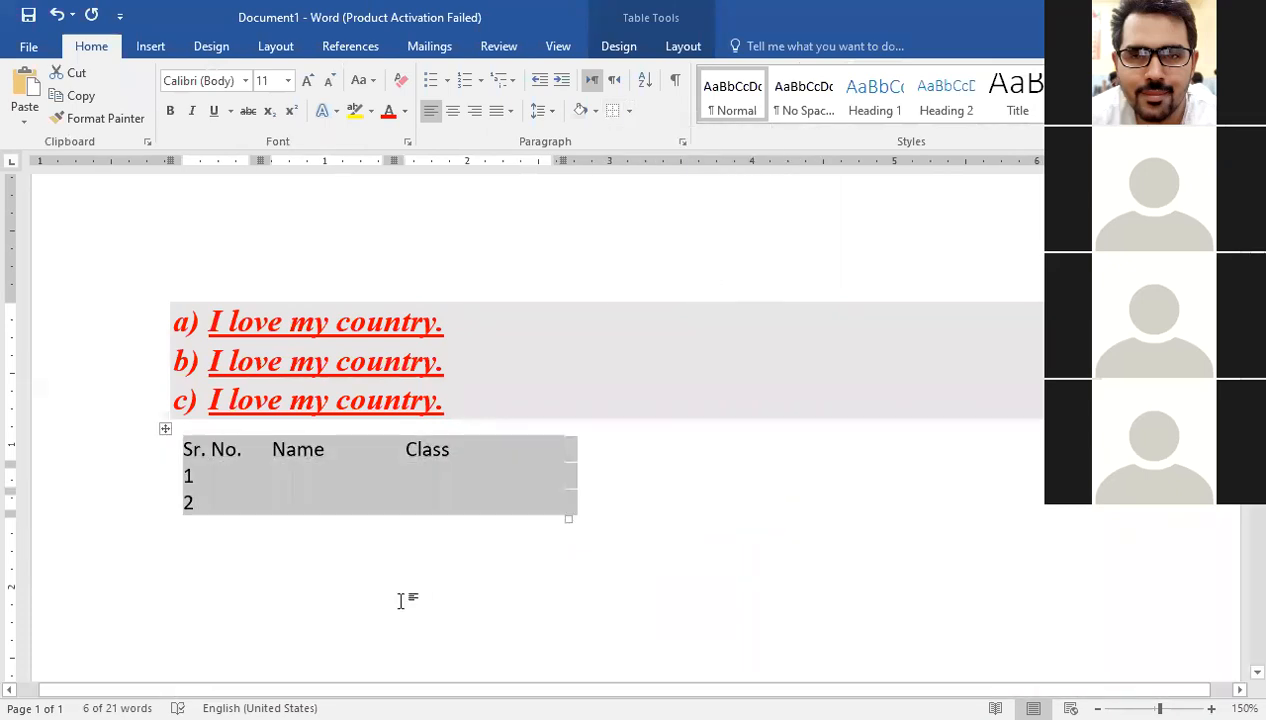
left_click(392, 597)
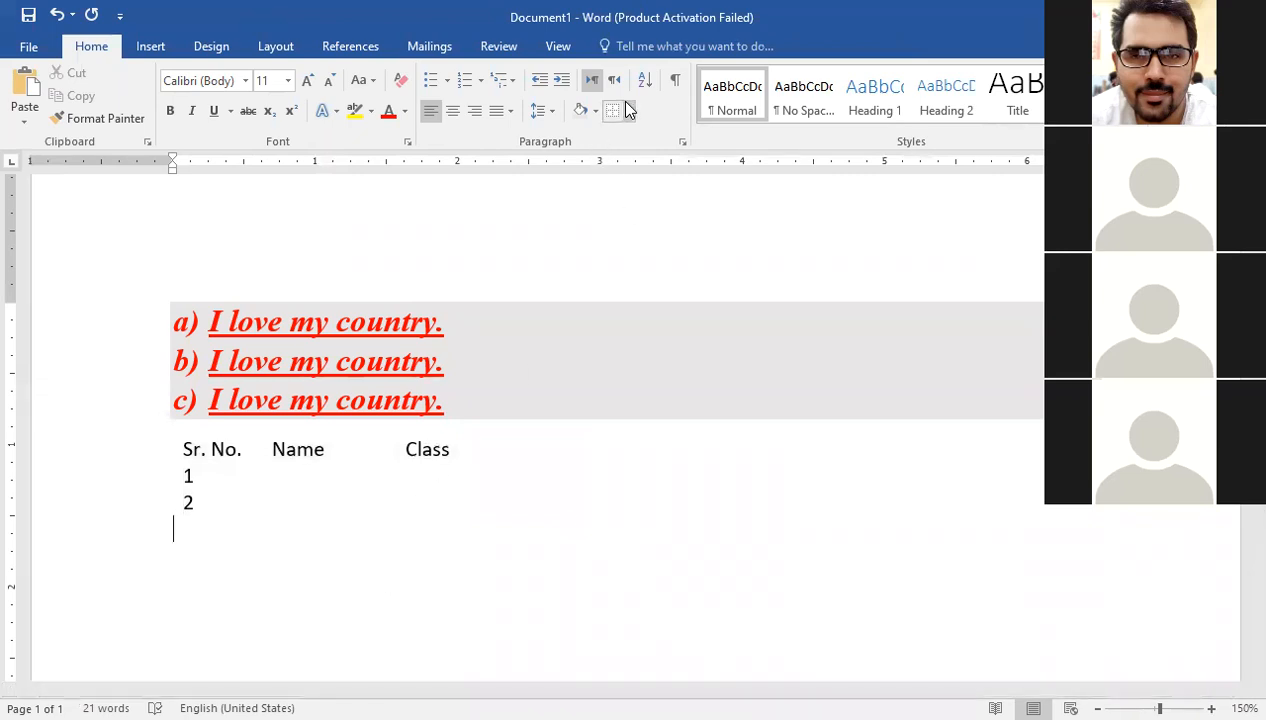
- Select the whole borderless table and apply a bottom border and a top border to it
left_click(210, 468)
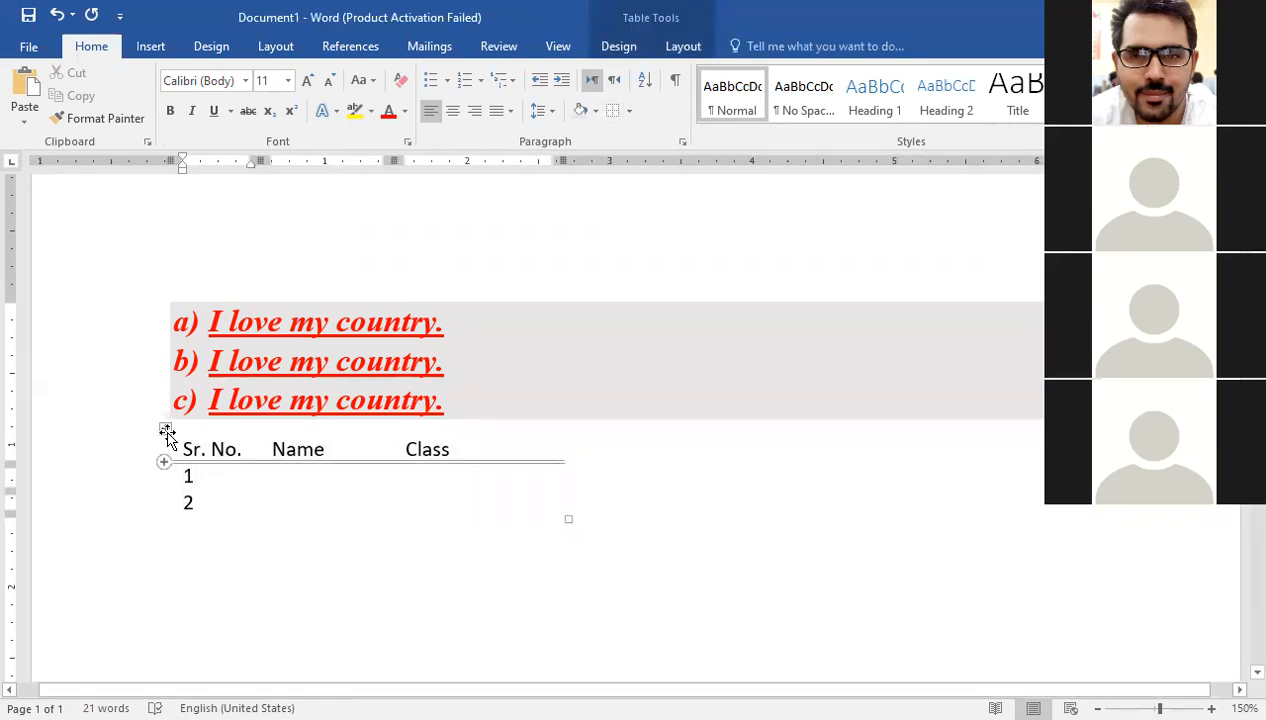
left_click(166, 432)
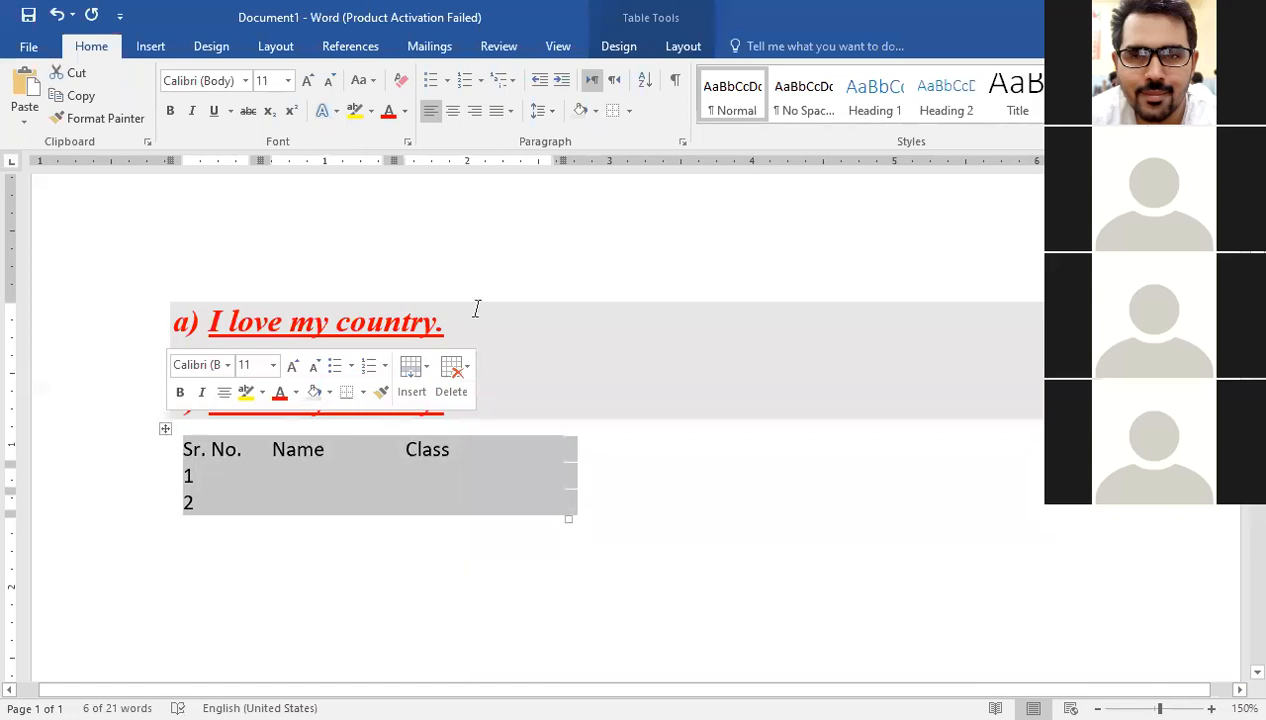
left_click(630, 110)
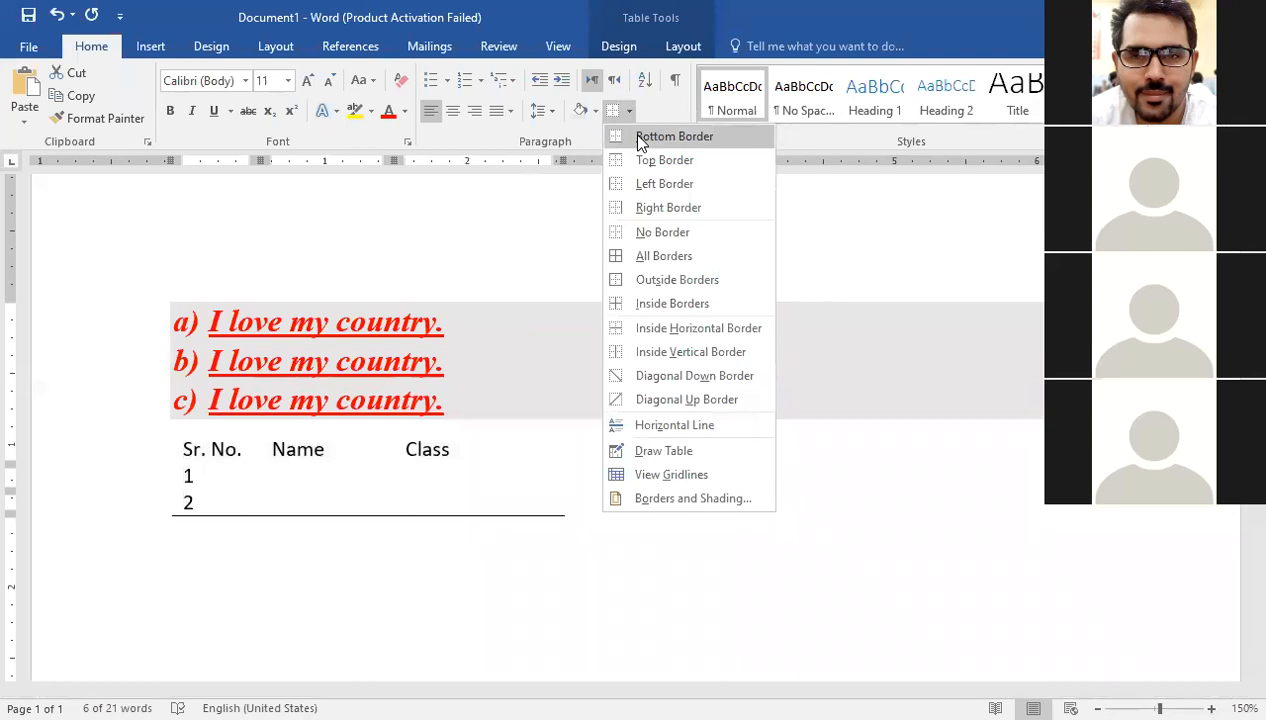
left_click(641, 138)
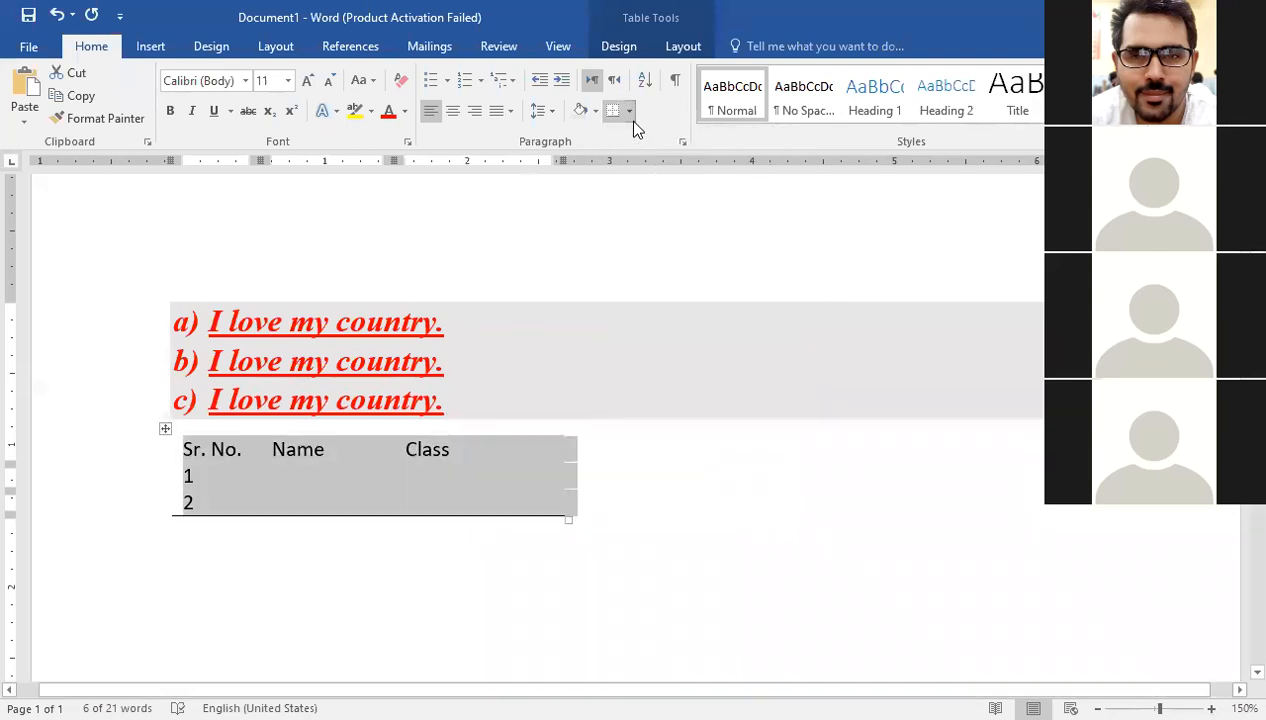
left_click(629, 112)
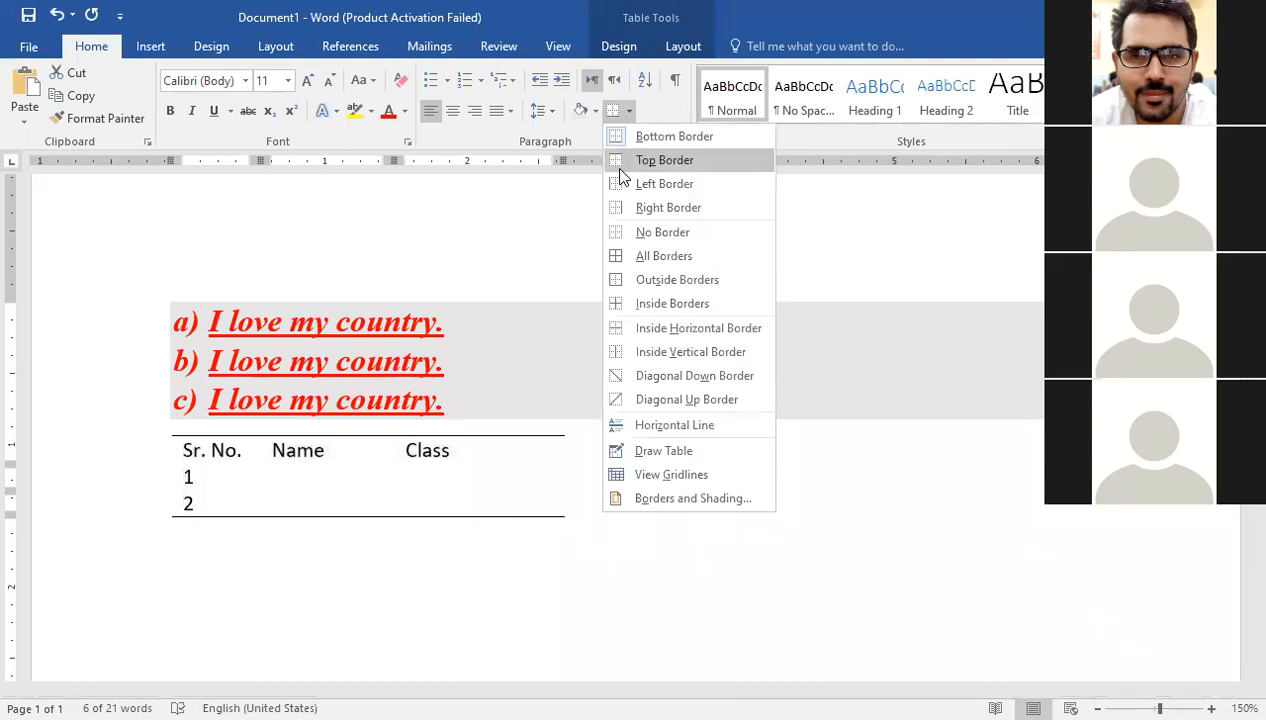
left_click(621, 166)
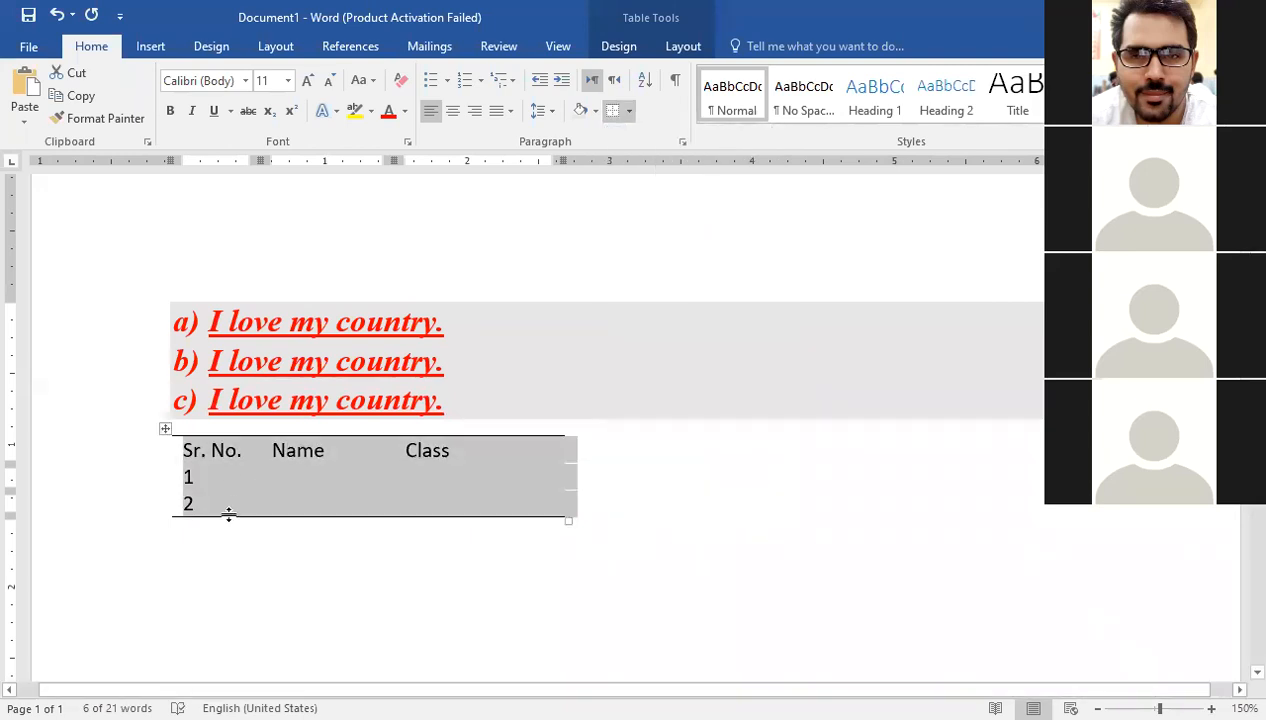
- Select the header row with Sr. No., Name and Class and add a bottom border beneath it
left_click(178, 452)
left_click(201, 454)
left_click_drag(184, 450, 492, 457)
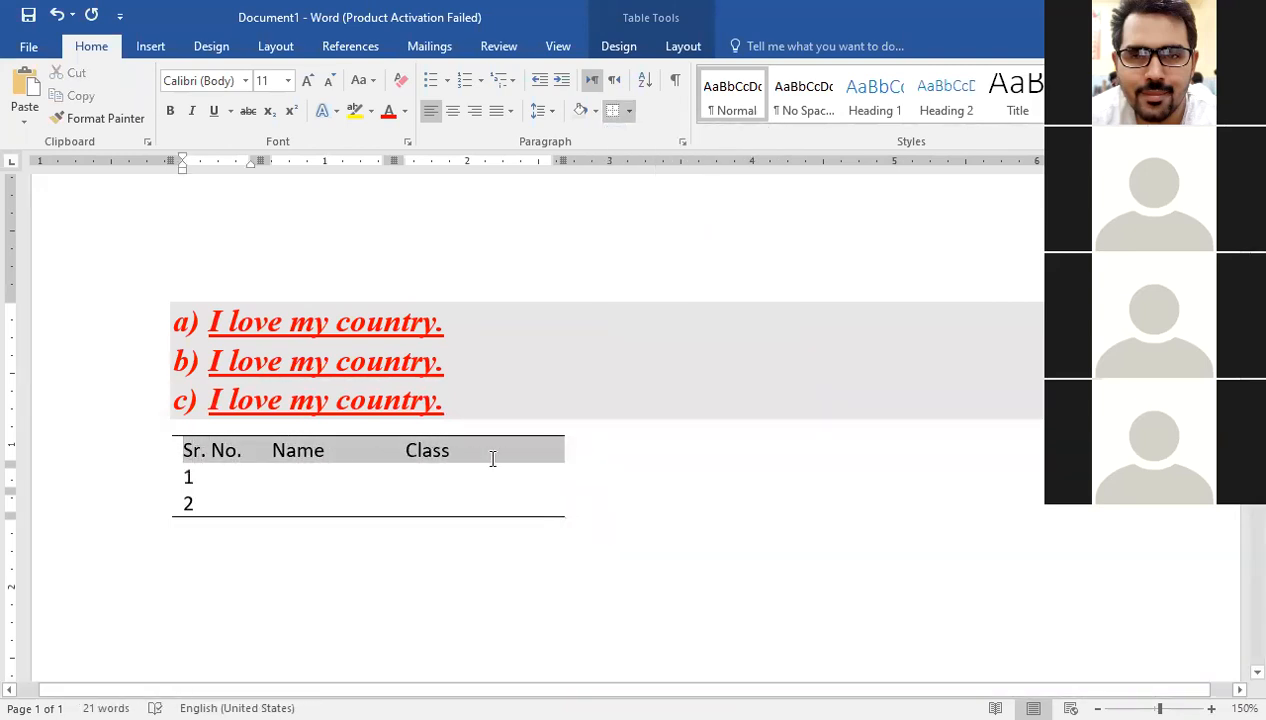
left_click(629, 112)
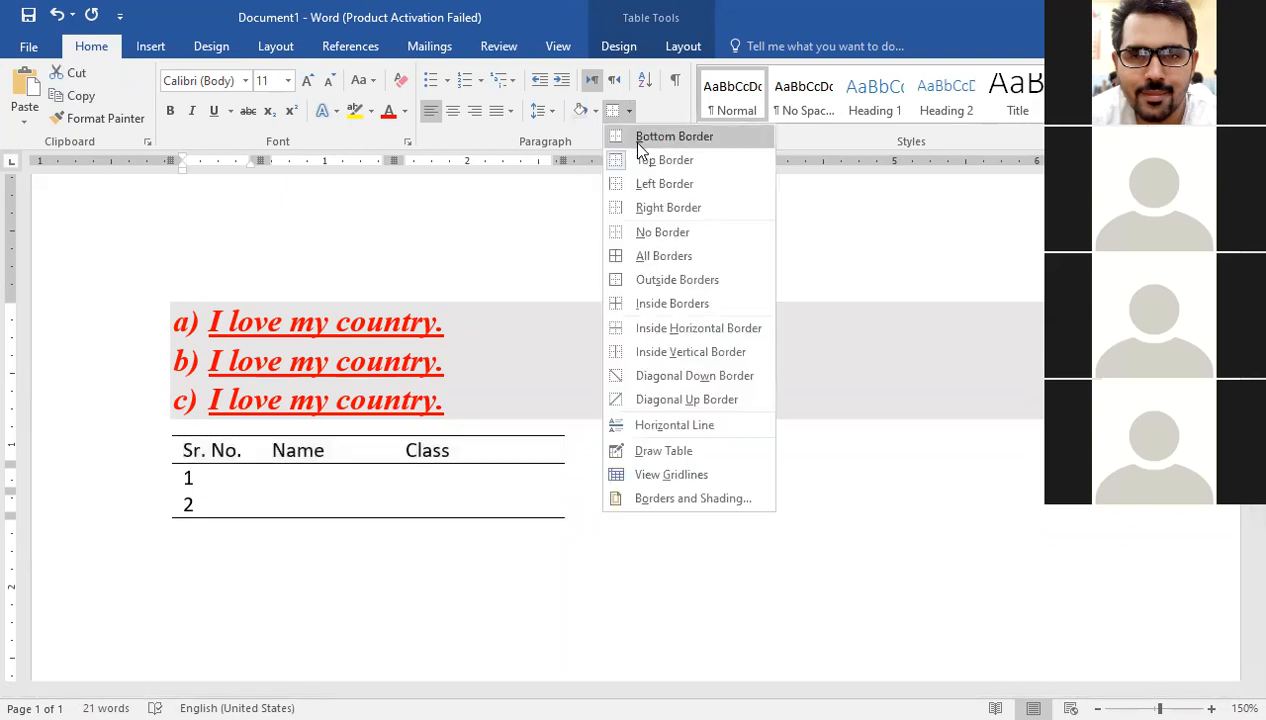
left_click(638, 138)
left_click(490, 600)
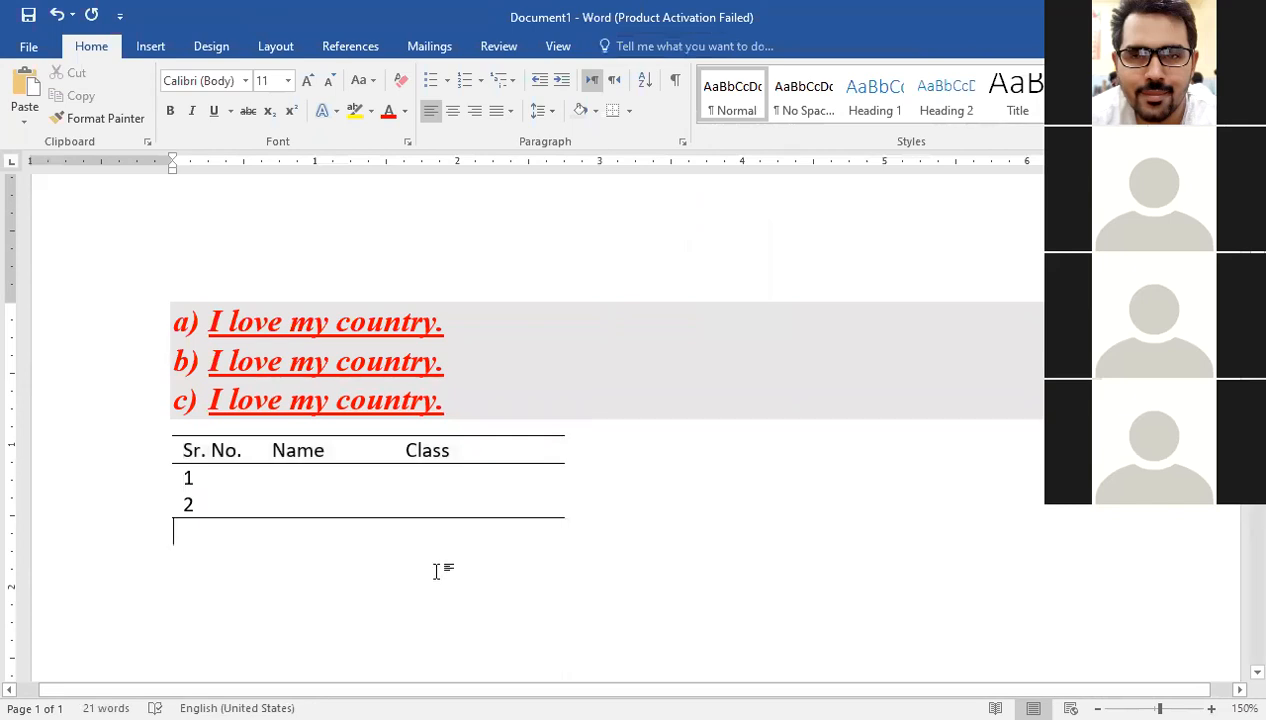
left_click(522, 500)
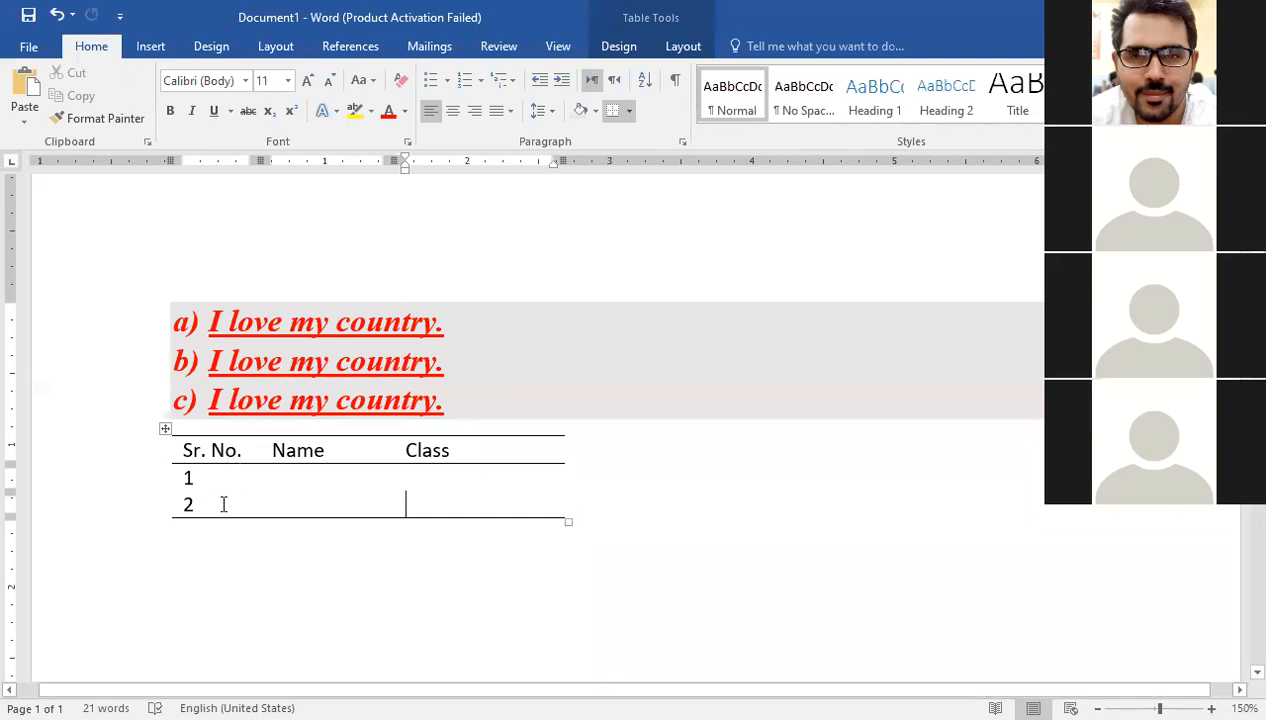
left_click_drag(191, 445, 524, 449)
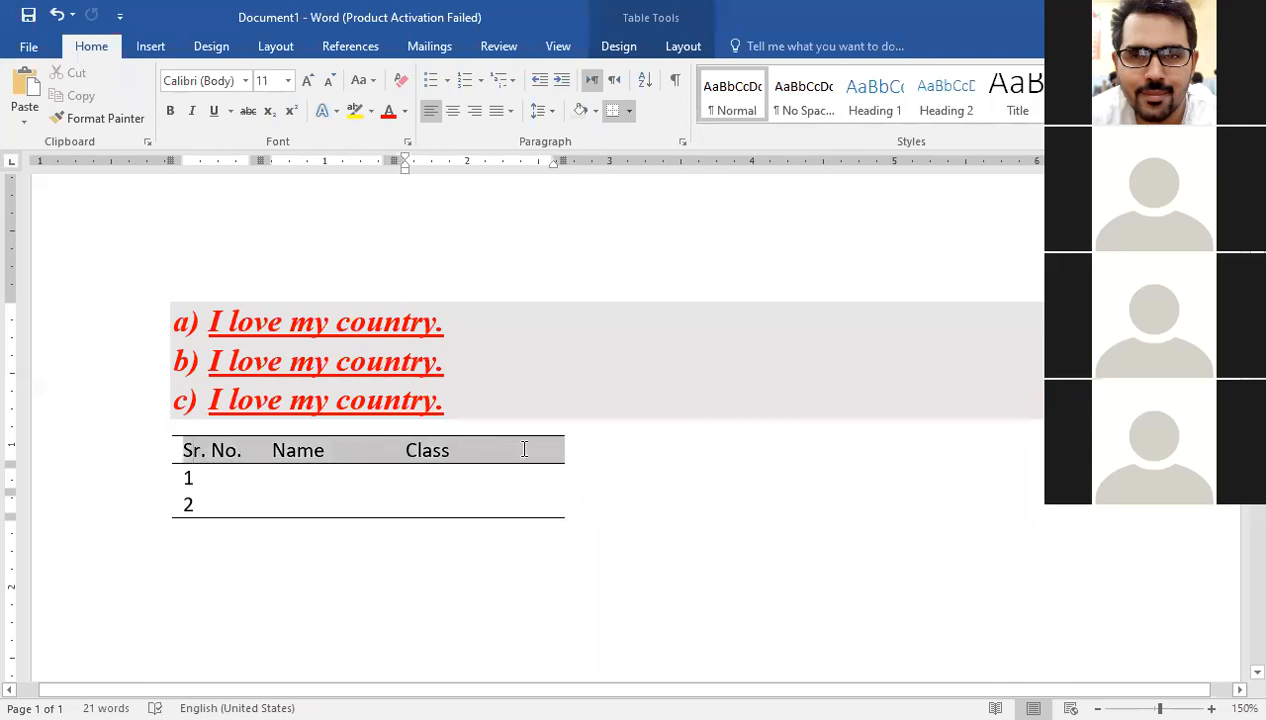
left_click(175, 500)
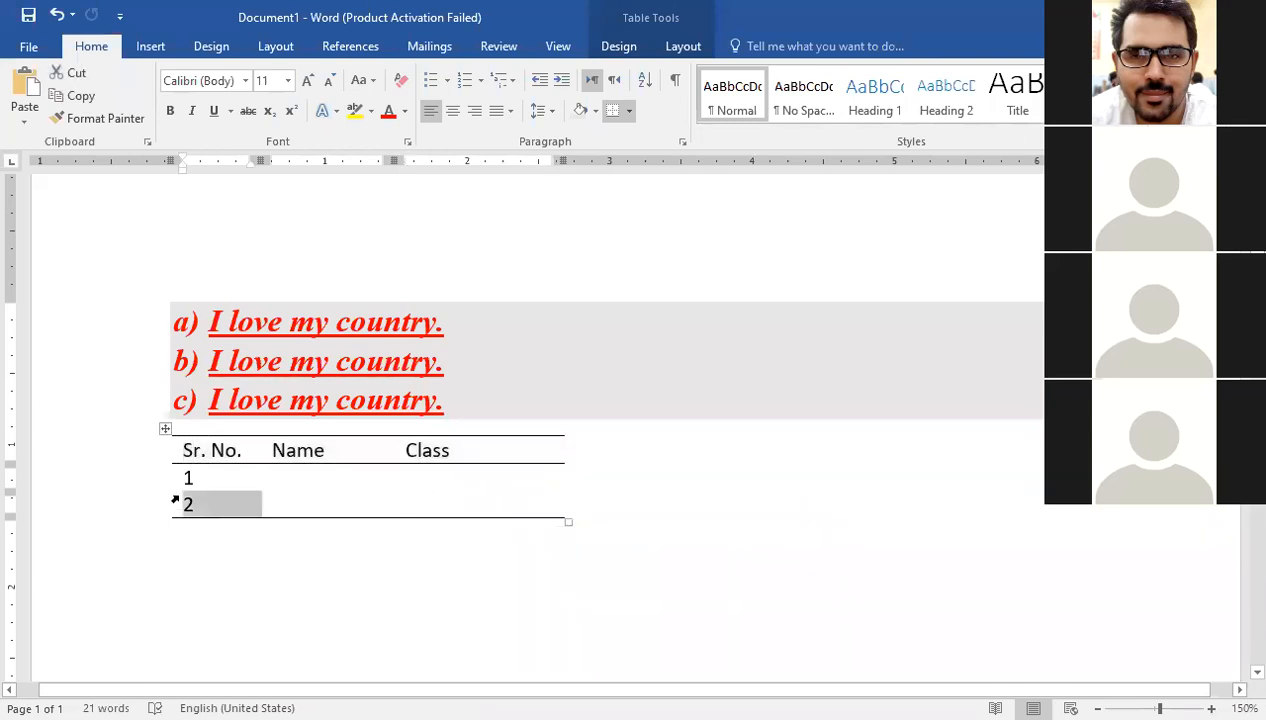
left_click(204, 501)
left_click_drag(187, 499, 502, 503)
left_click(491, 510)
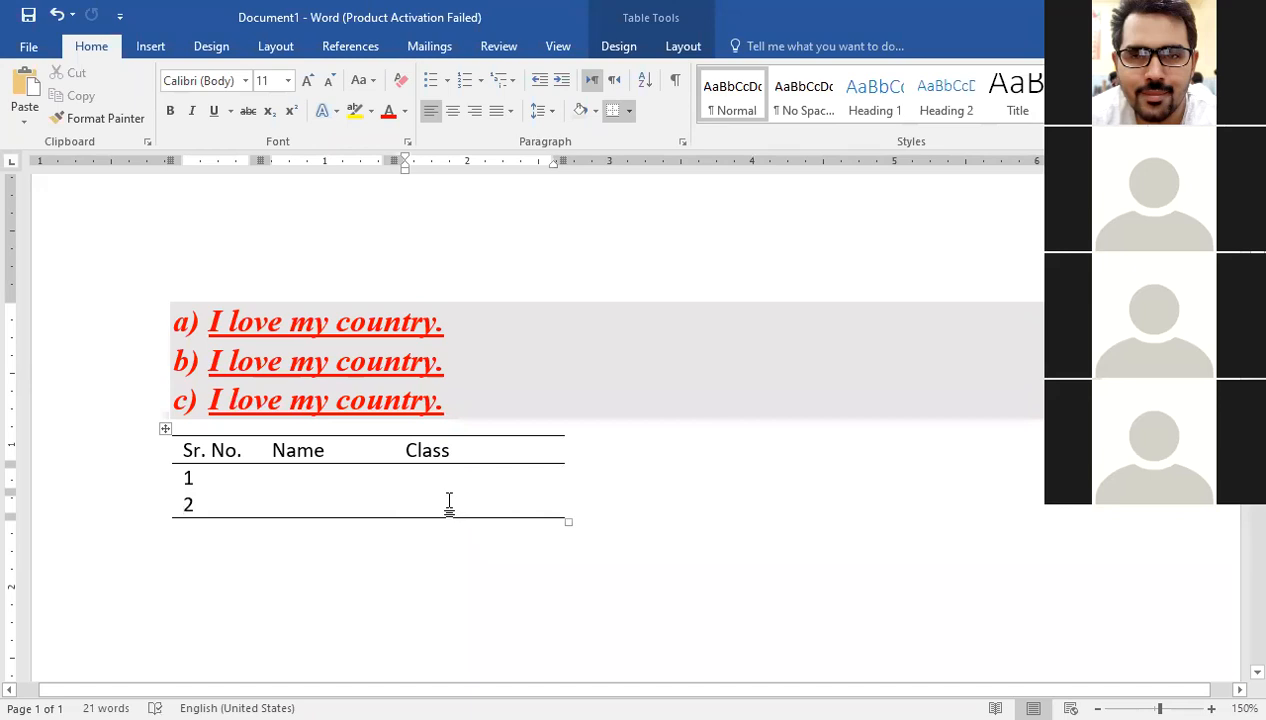
- Insert a row below the row numbered 2 and enter 3 in its Sr. No. cell
right_click(326, 504)
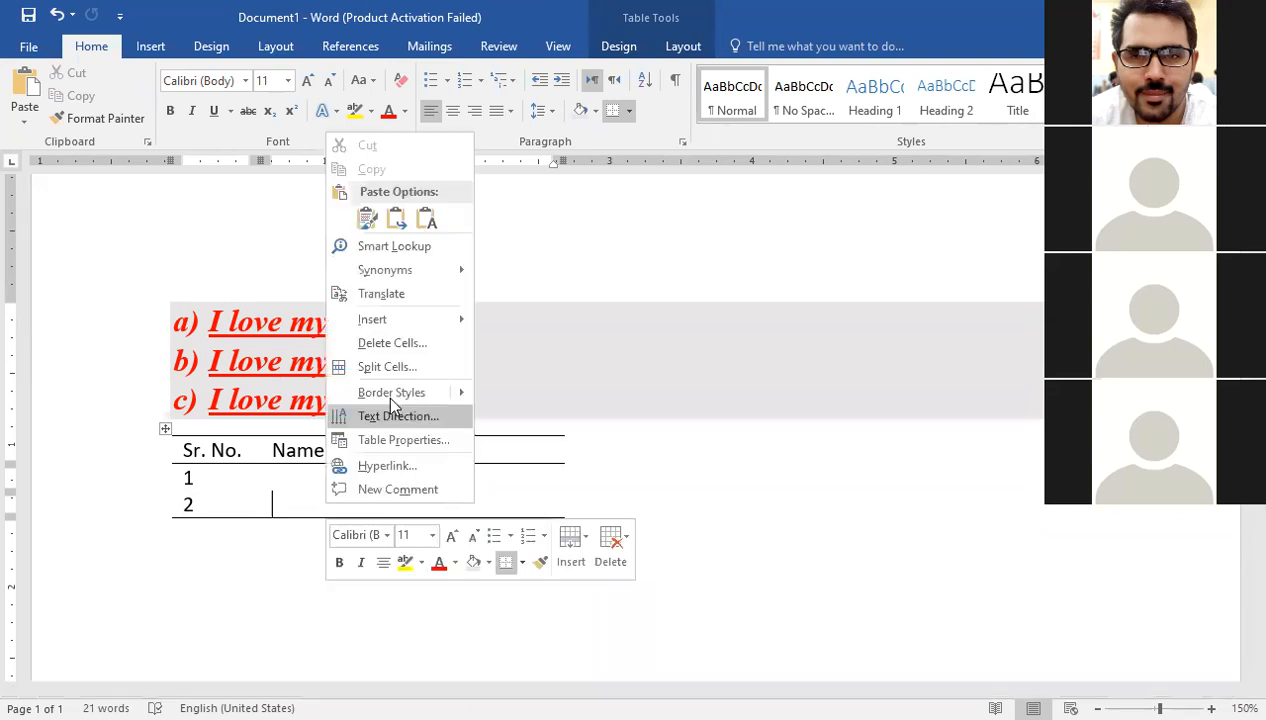
mouse_move(418, 330)
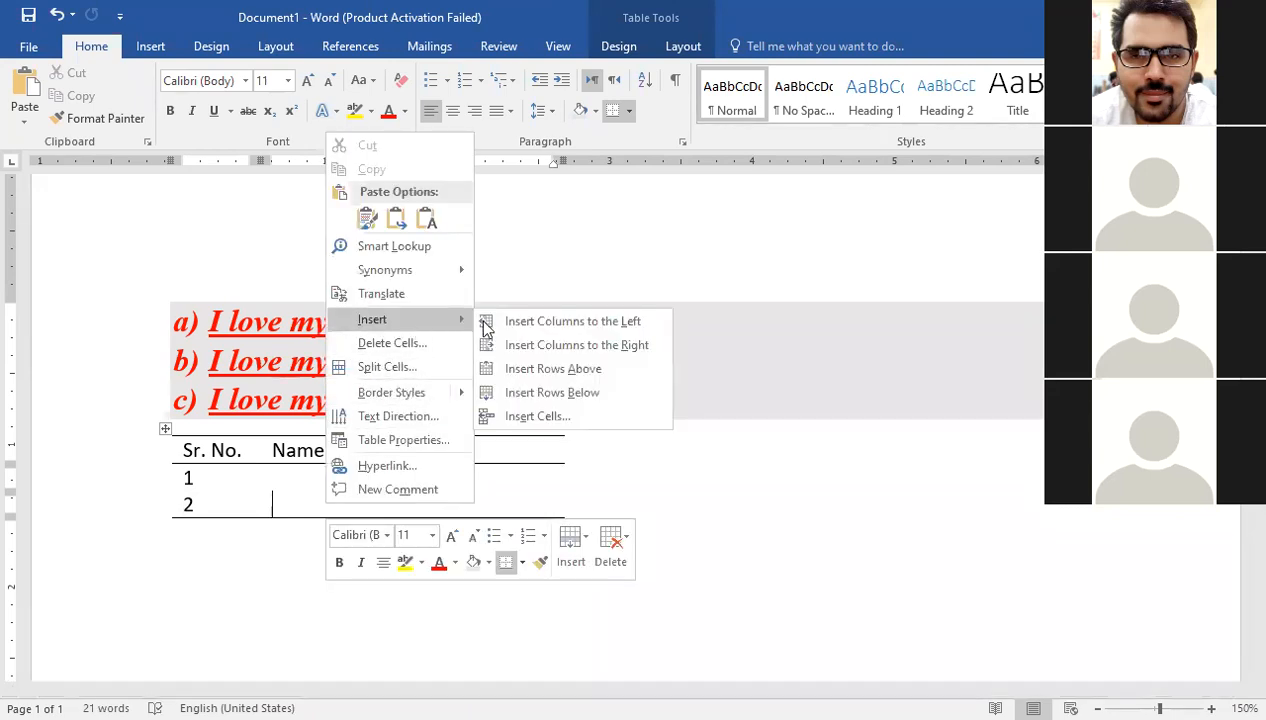
left_click(562, 392)
left_click(512, 535)
left_click(208, 531)
type("3")
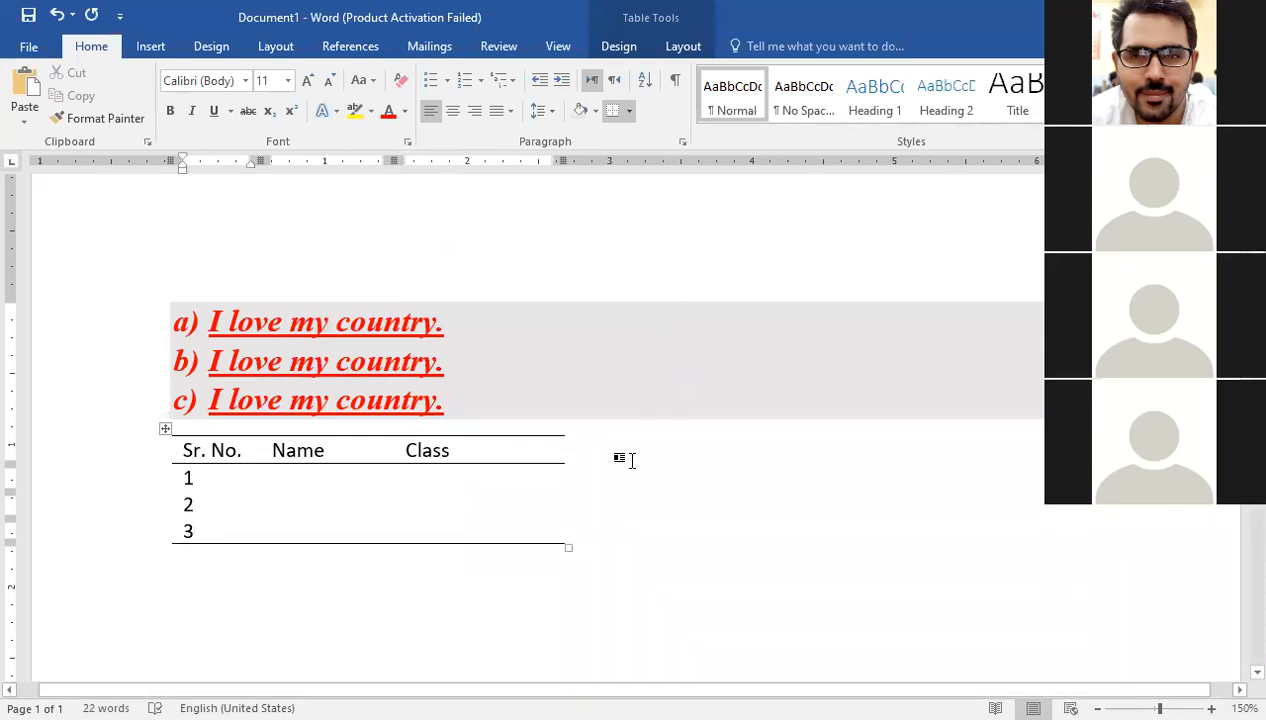
- Insert a blank row above the row numbered 2
left_click(231, 504)
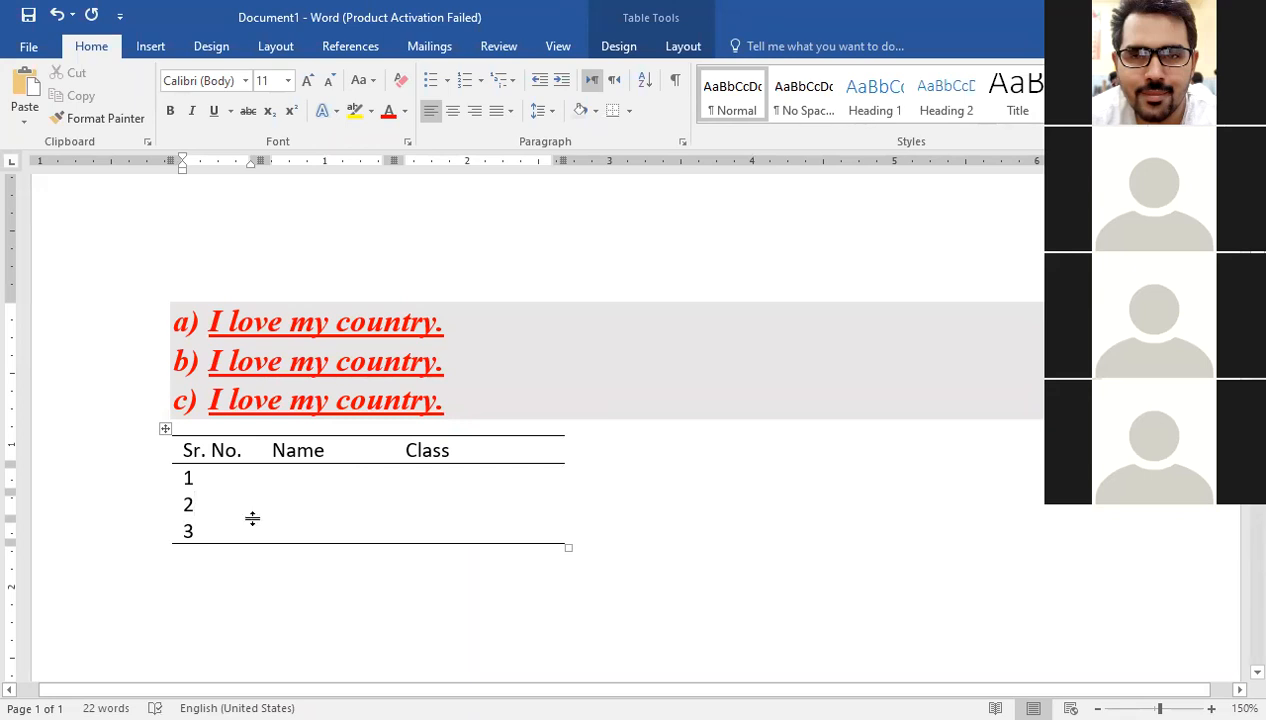
right_click(233, 504)
mouse_move(326, 333)
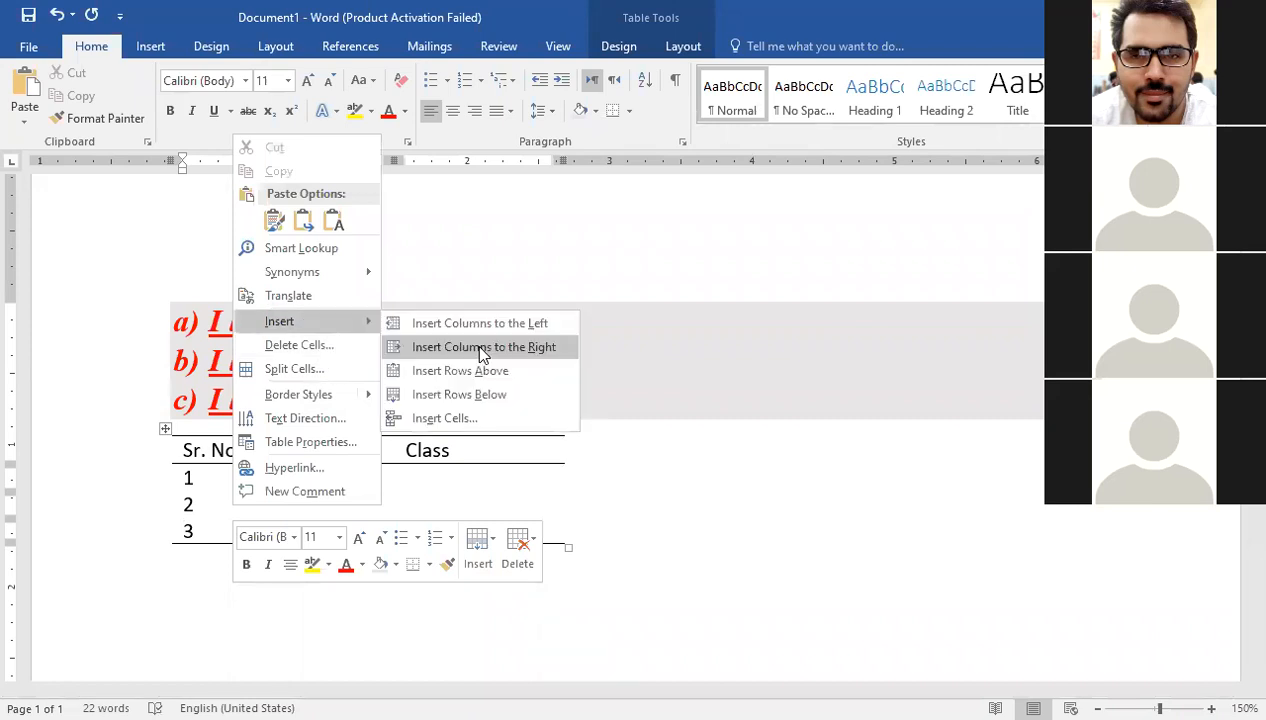
key("Return")
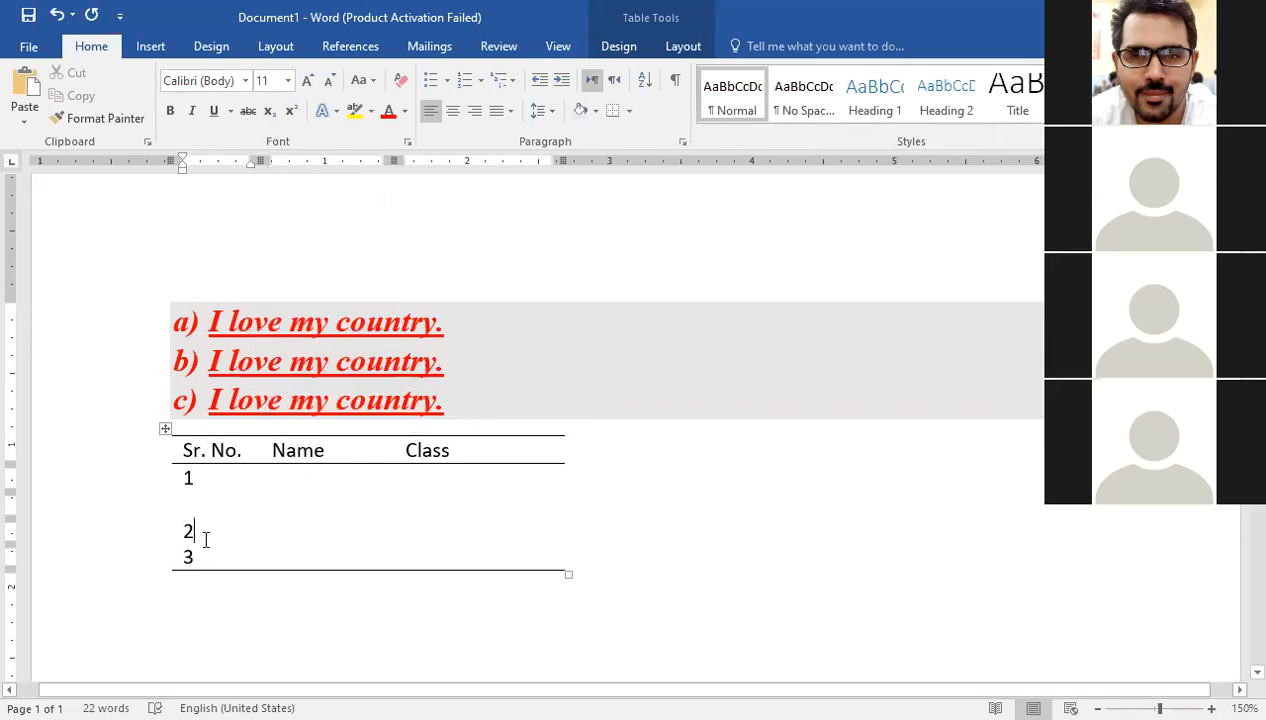
- Cut the numbers 2 and 3 from the last two cells of the Sr. No. column
left_click_drag(188, 530, 190, 557)
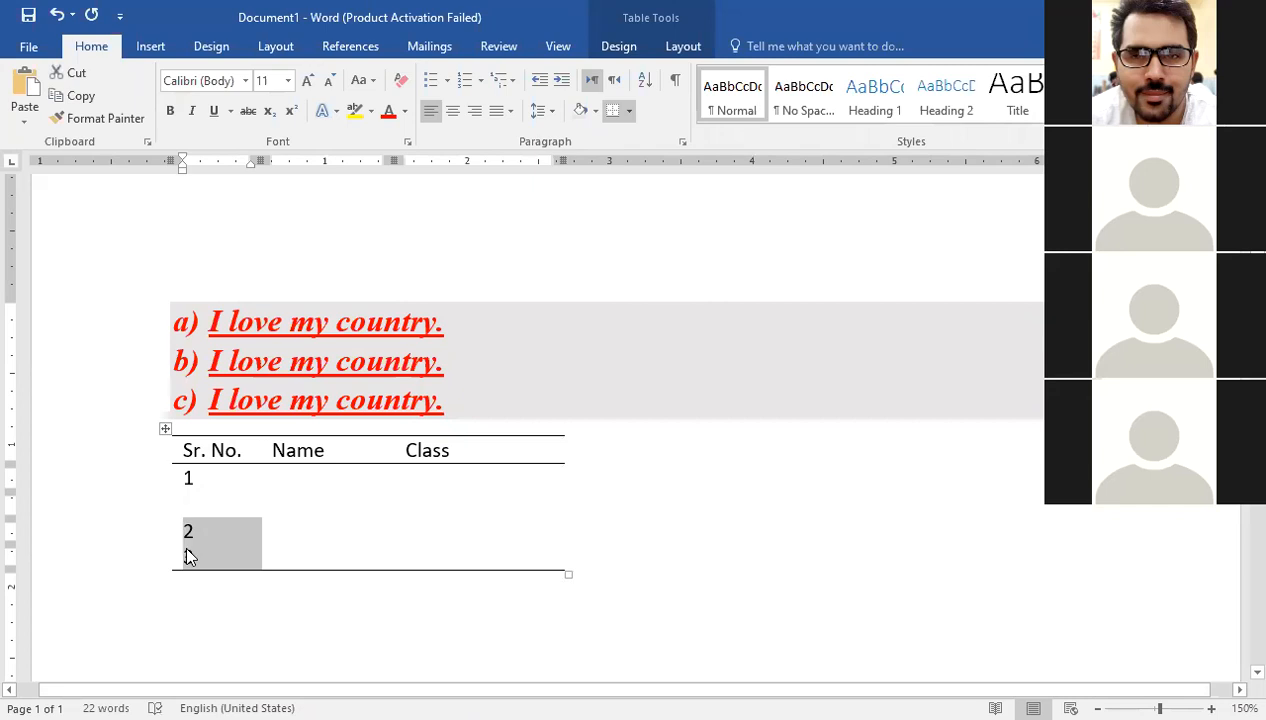
right_click(187, 551)
left_click(240, 288)
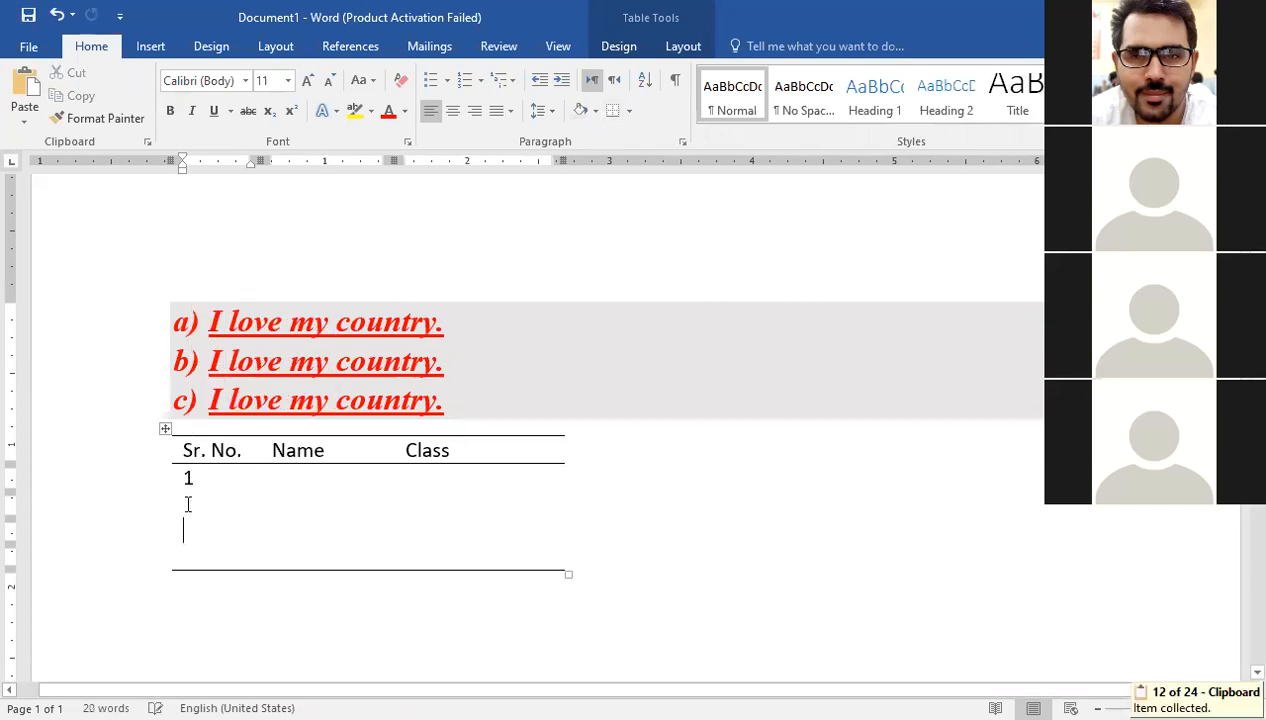
- Try to paste the cut numbers as a nested table in the blank cell below 1, and undo the paste
left_click(176, 503)
right_click(196, 507)
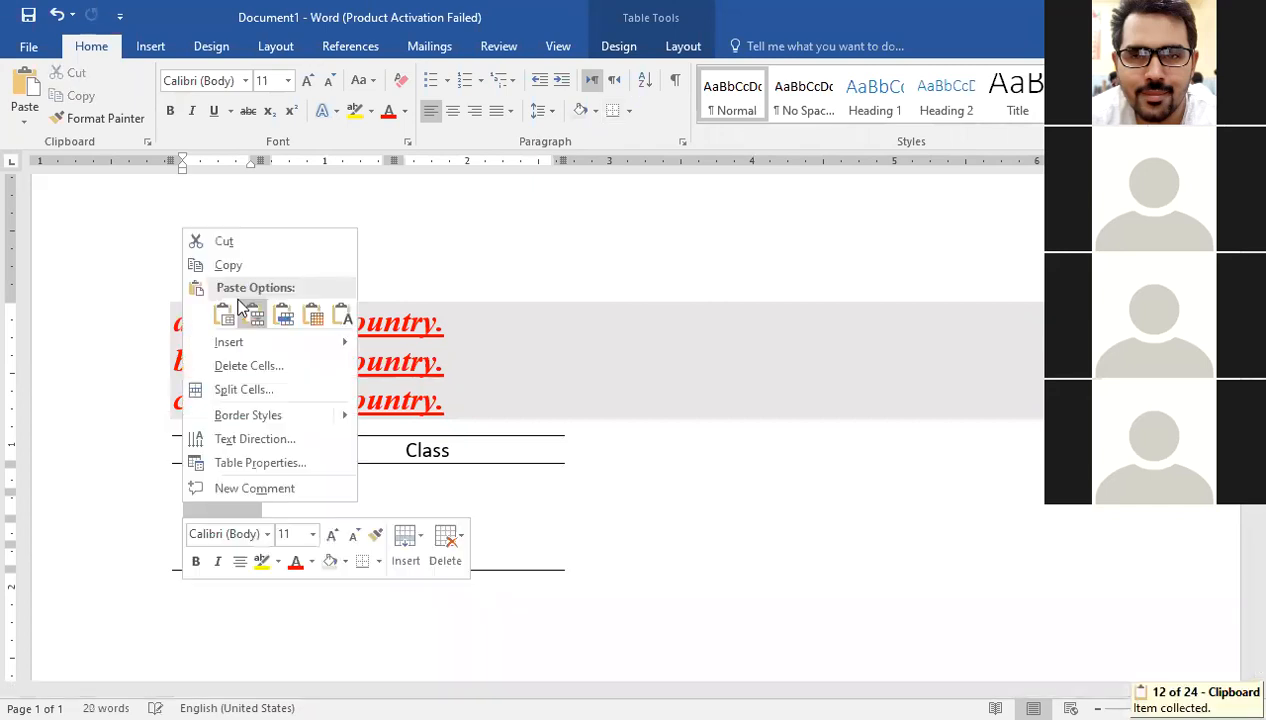
left_click(229, 313)
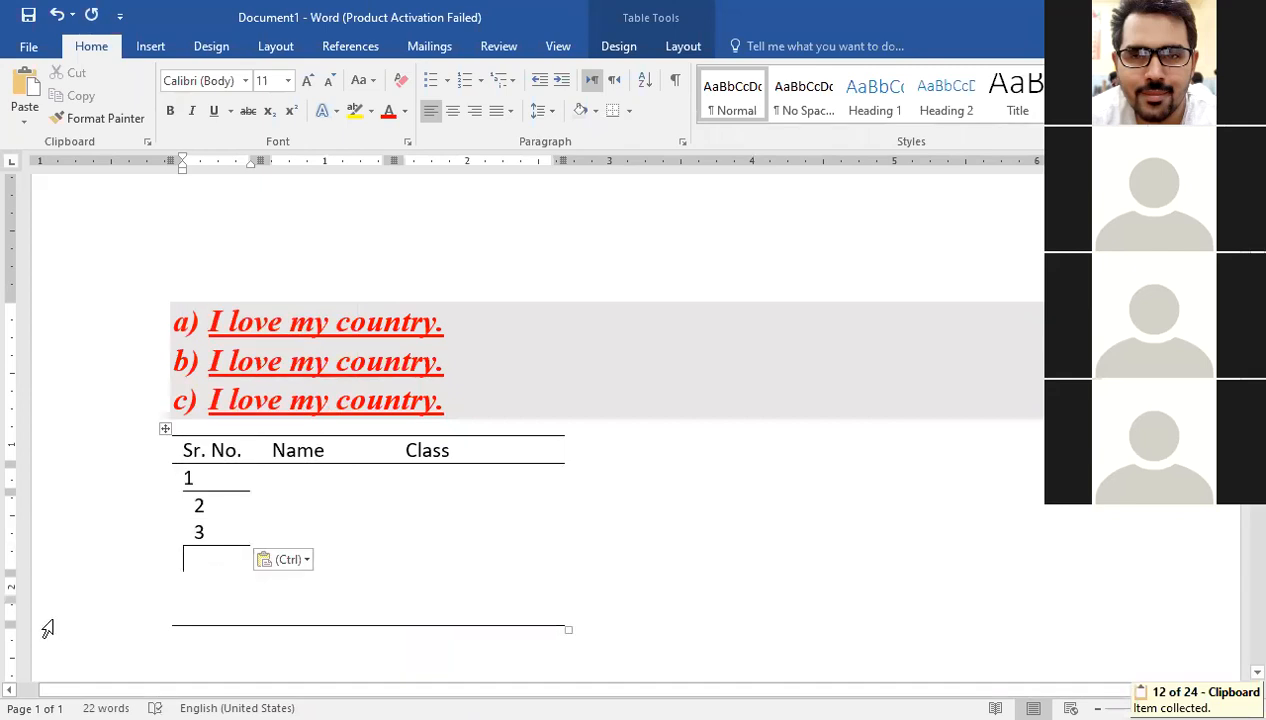
key("ctrl+z")
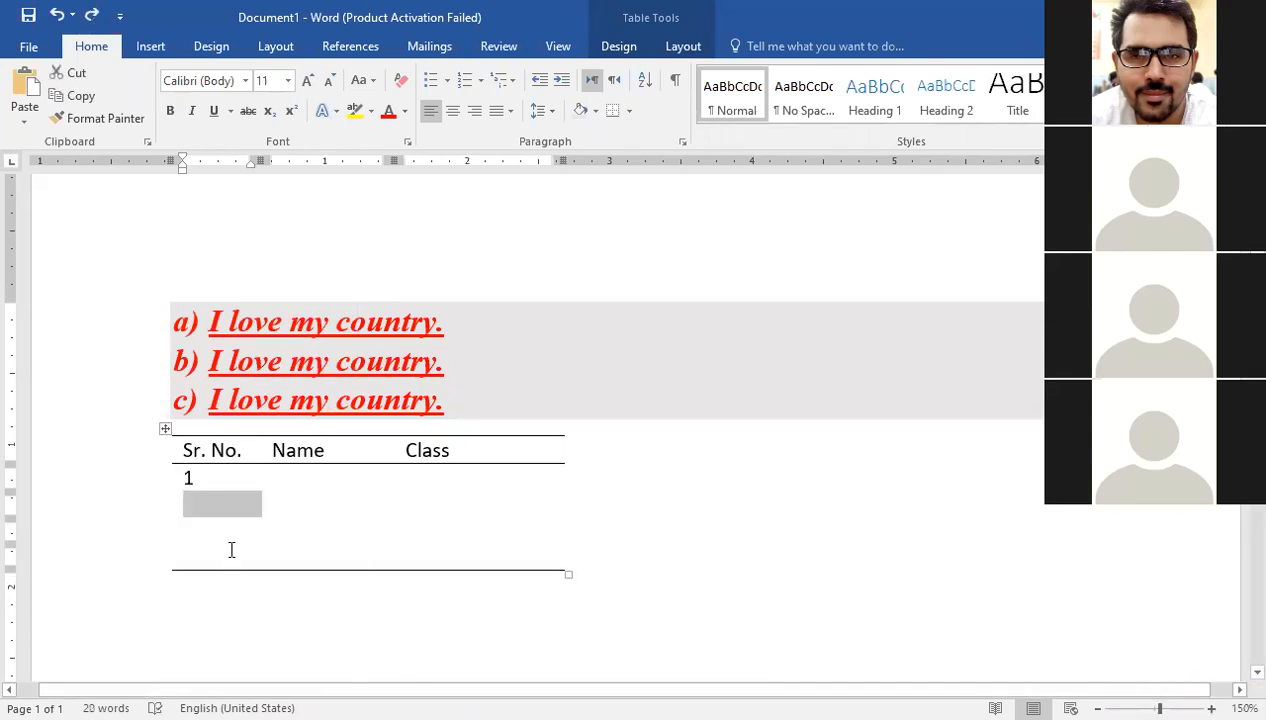
- Paste the cut numbers 2 and 3 into the cells below 1 and enter 4 in the last Sr. No. cell
left_click(198, 506)
key("ctrl+v")
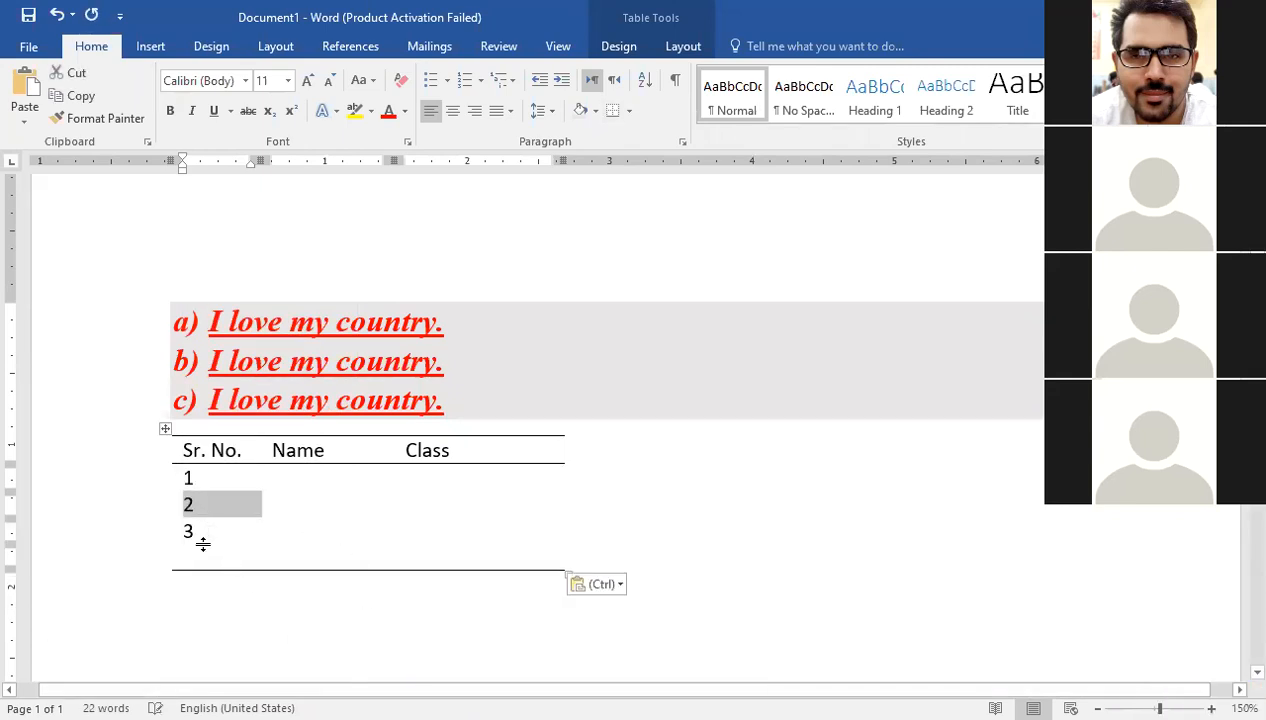
left_click(196, 550)
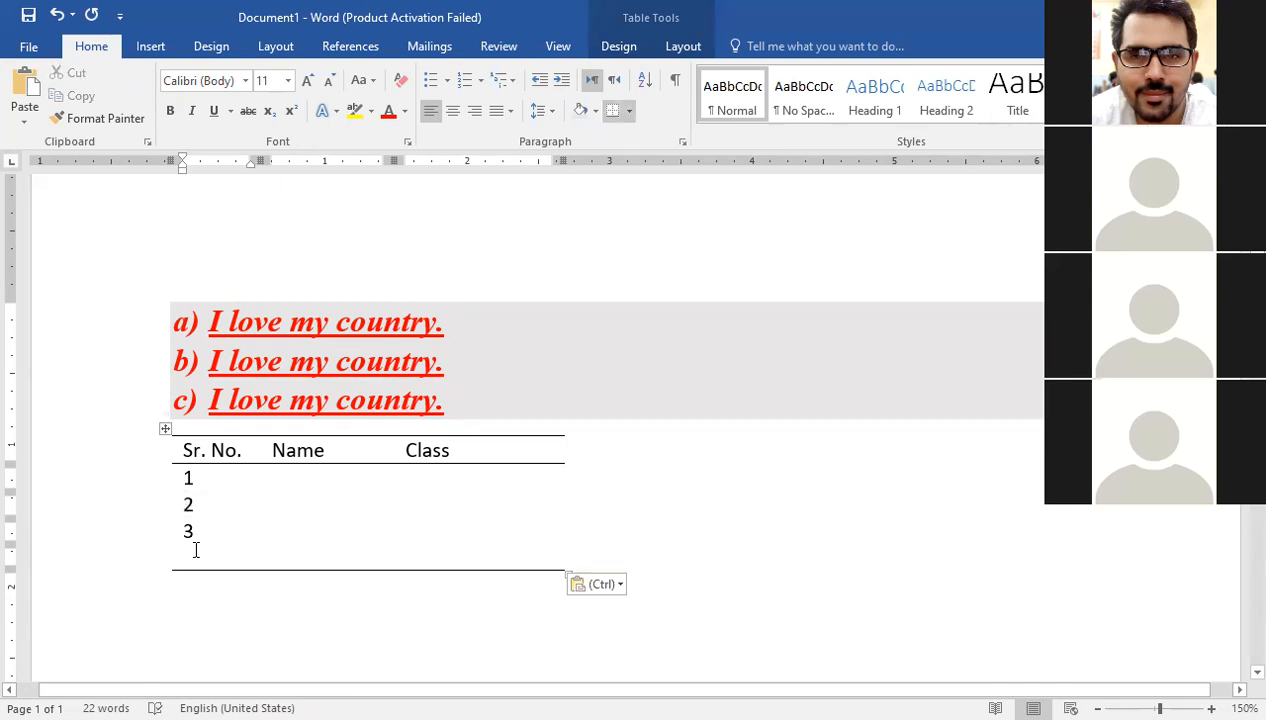
type("4")
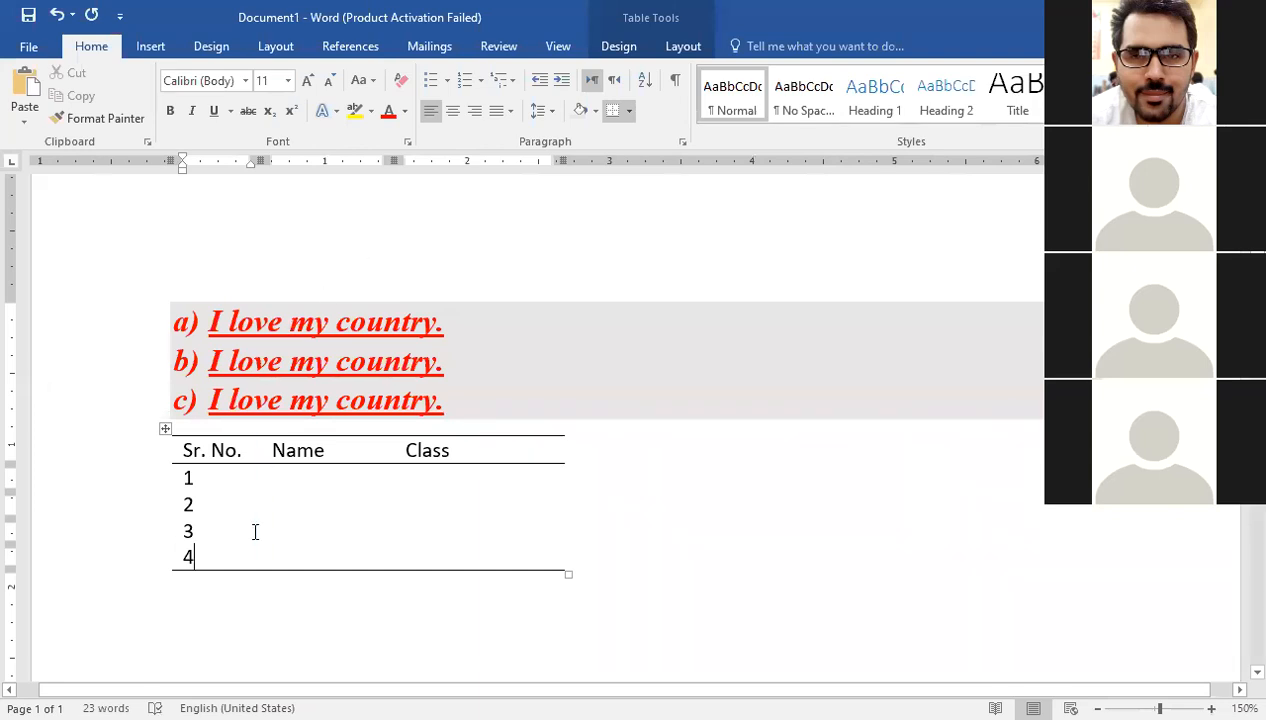
- Insert a column to the right of Class and enter the heading Section
left_click(423, 474)
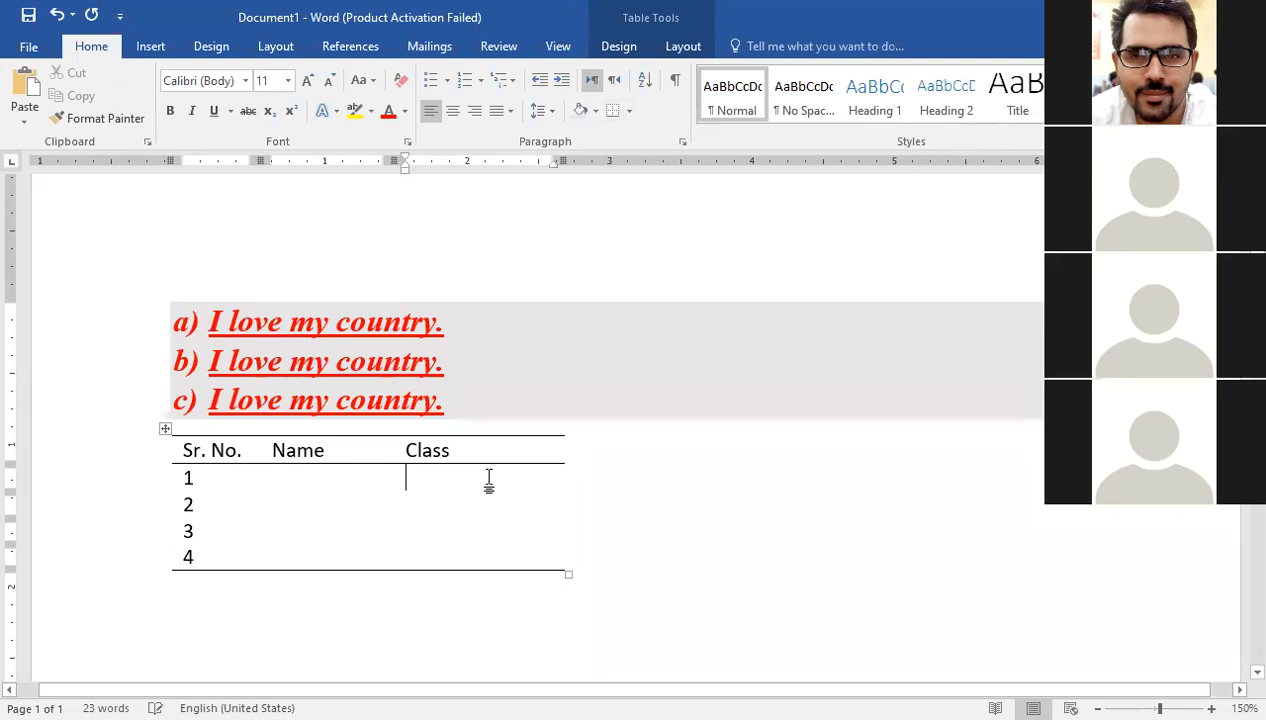
right_click(434, 483)
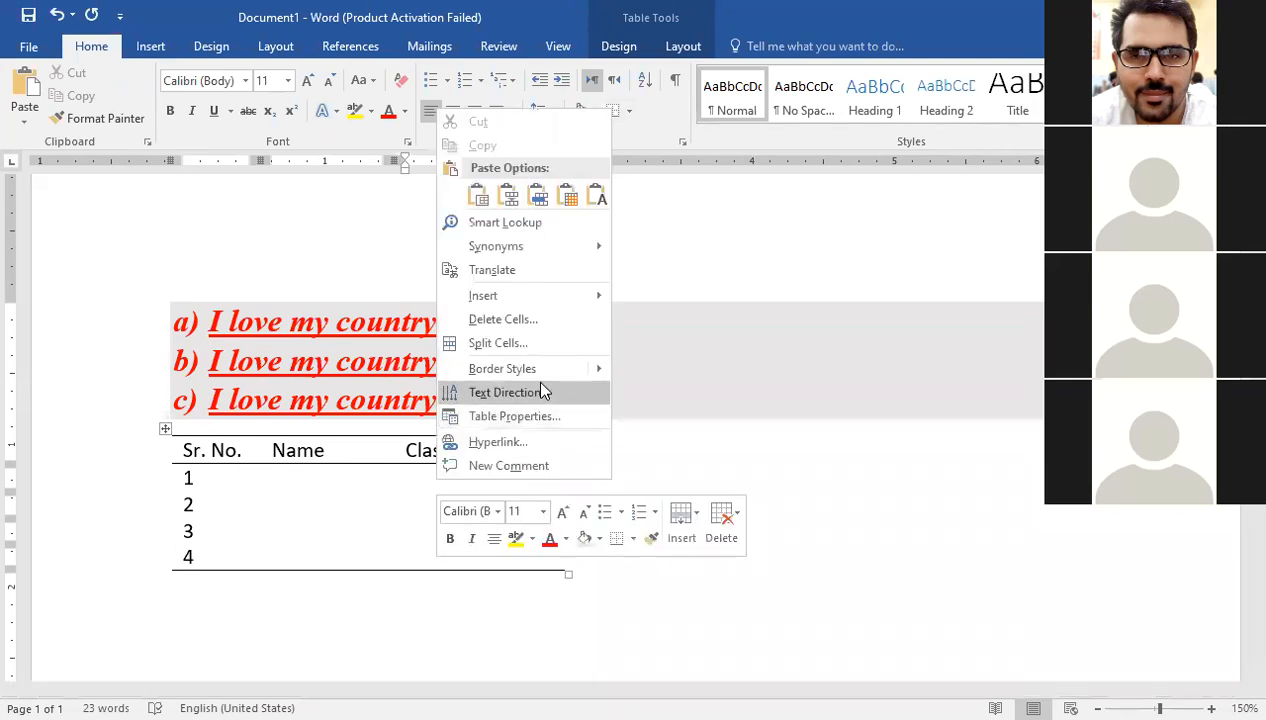
mouse_move(544, 298)
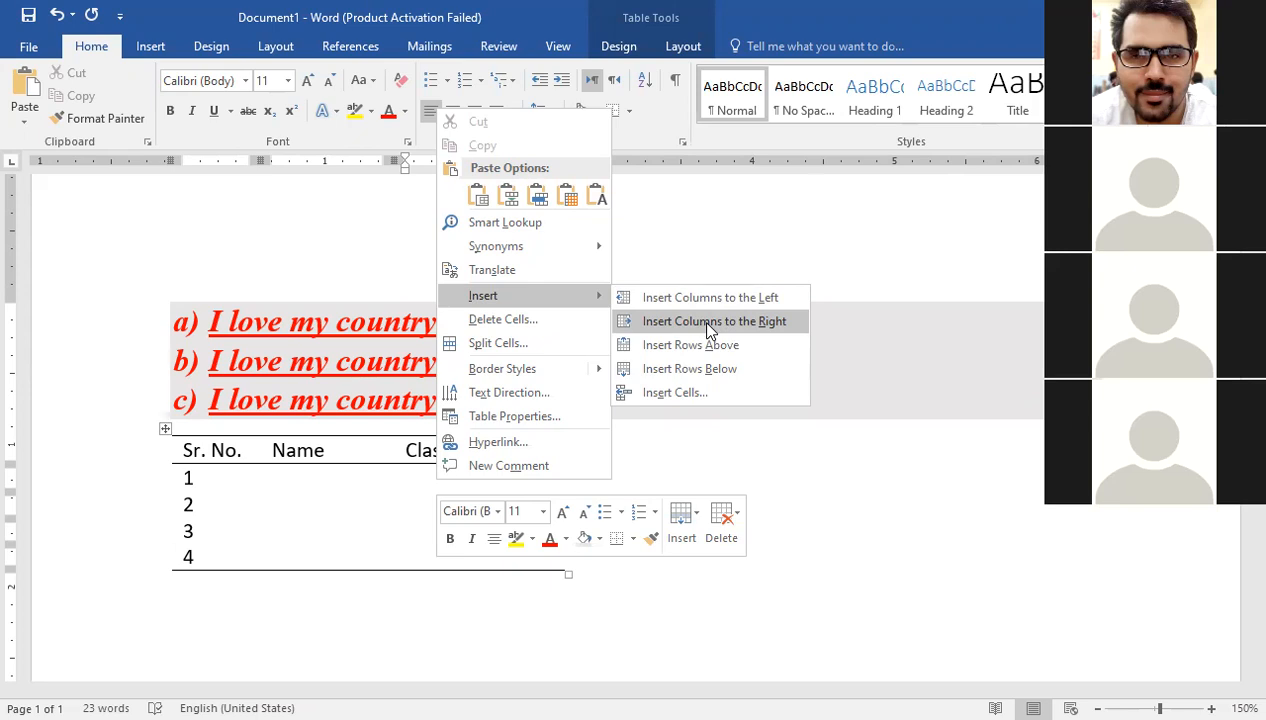
left_click(708, 322)
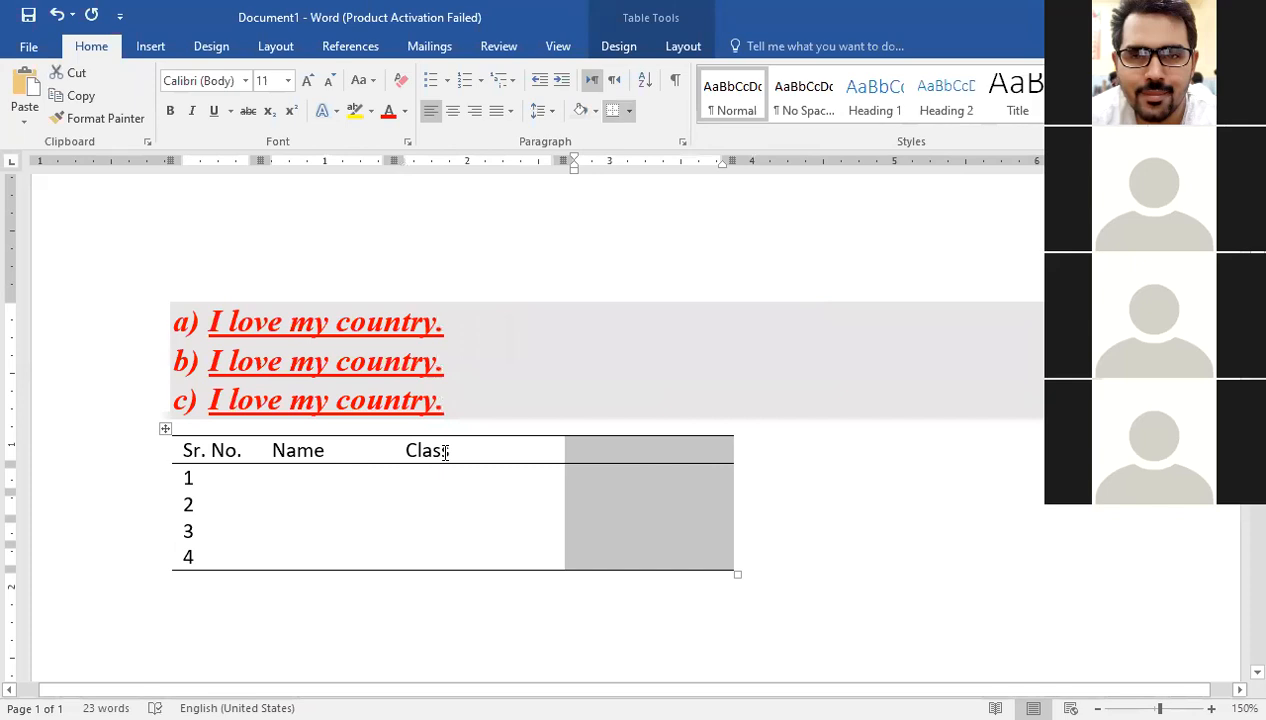
left_click(632, 449)
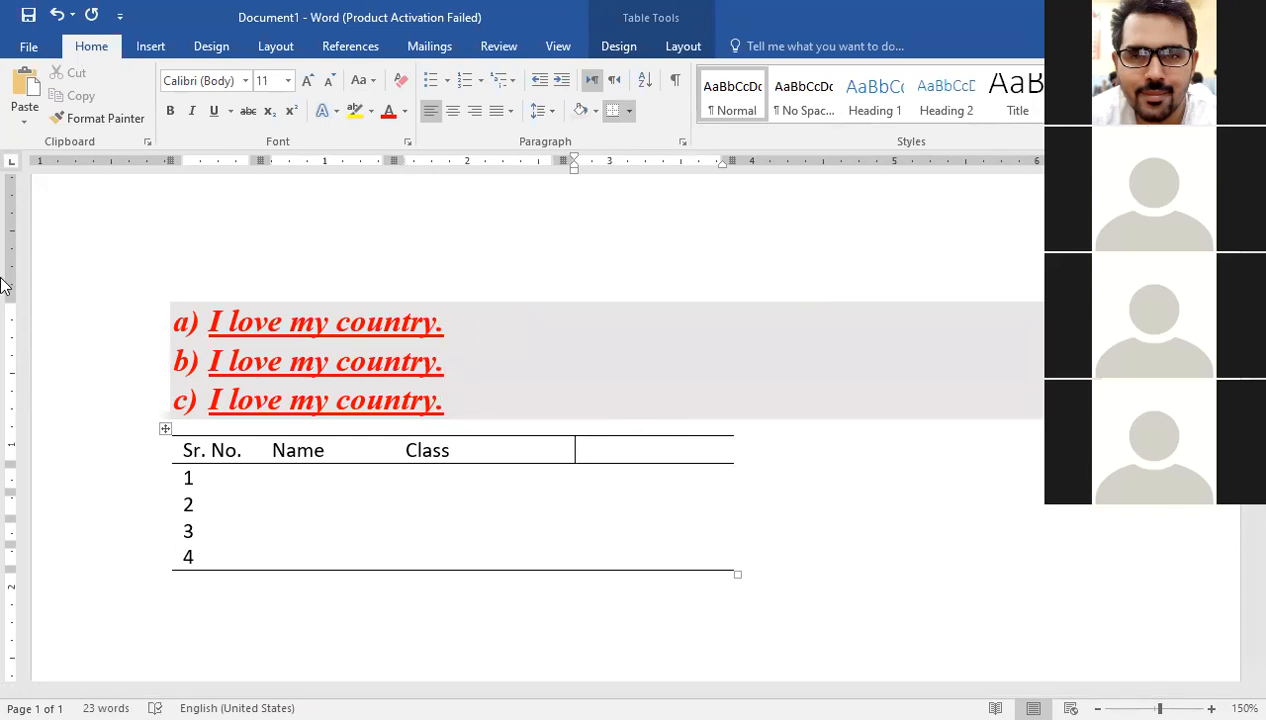
type("Section")
key("Down")
key("Left")
key("Left")
key("Left")
key("Left")
key("Right")
key("Right")
key("Right")
key("Right")
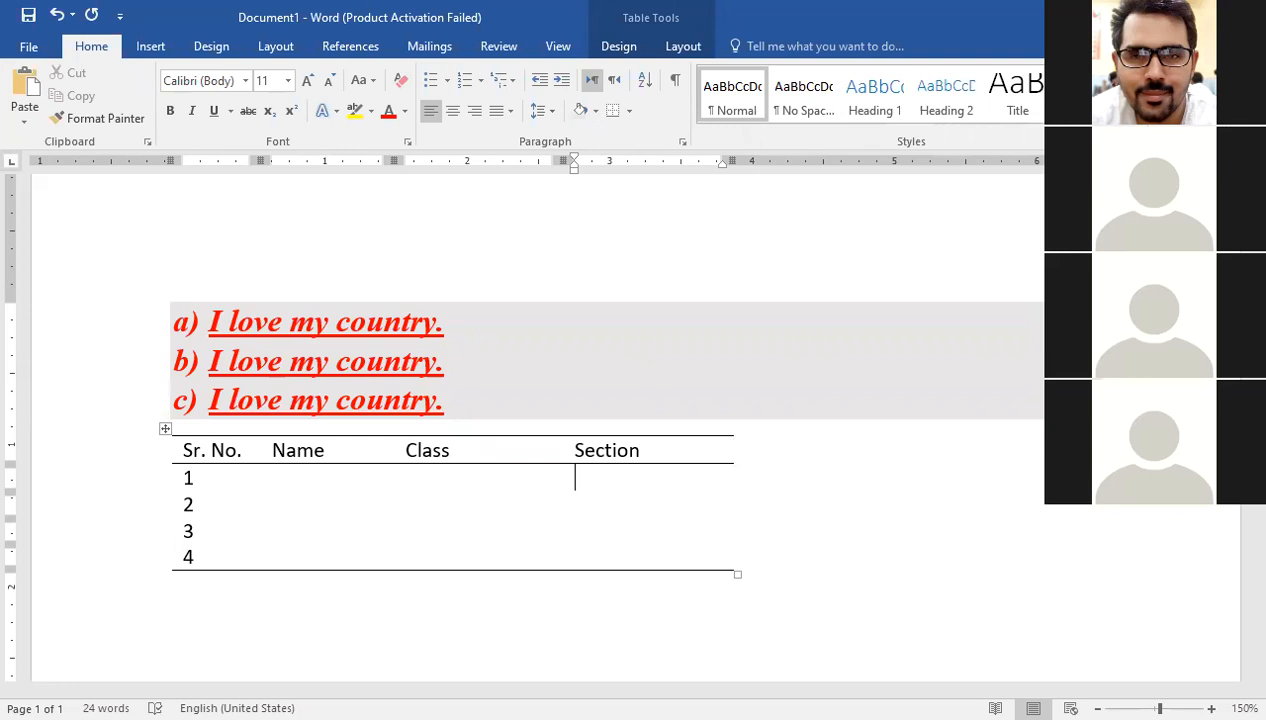
- Fill row 1 with BS Education under Class and Regular under Section
left_click(406, 478)
type("BS")
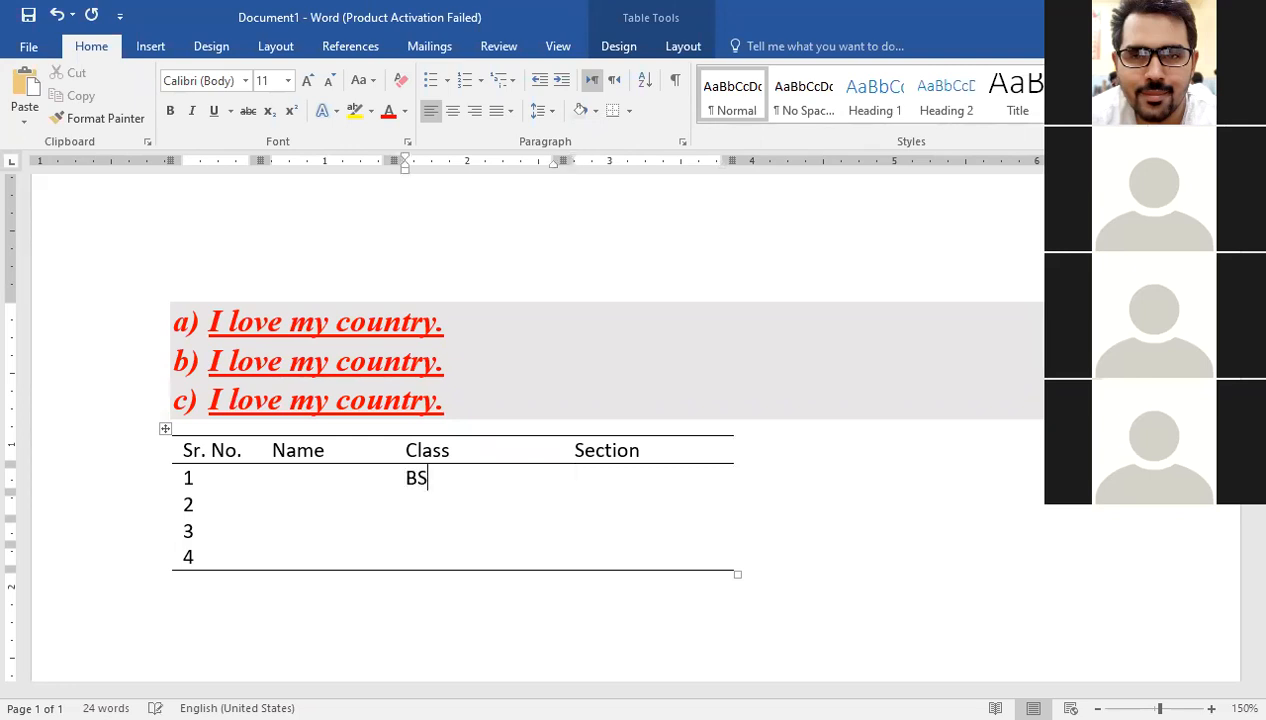
type(" Education")
key("Tab")
type("Regual")
key("BackSpace")
key("BackSpace")
type("lr")
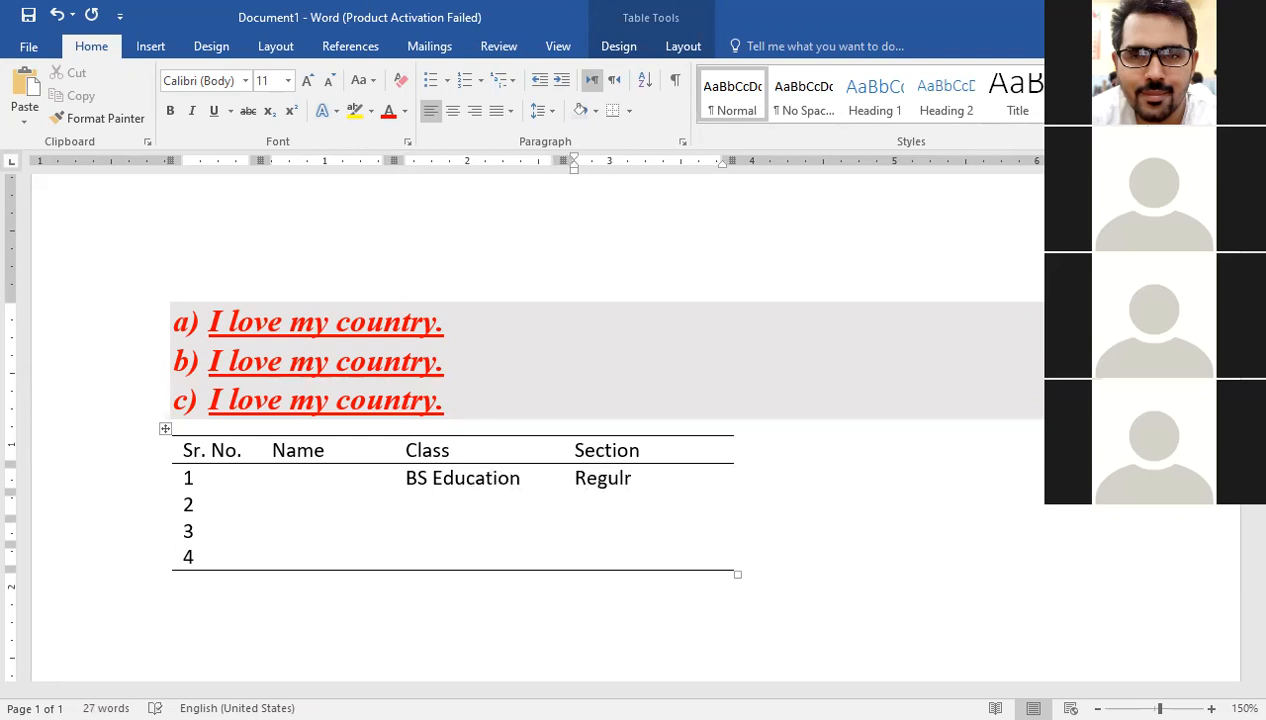
key("BackSpace")
key("BackSpace")
type("lar")
key("ctrl+Left")
key("ctrl+Left")
key("ctrl+Left")
key("ctrl+Left")
- Select the whole table and apply All Borders
left_click(165, 428)
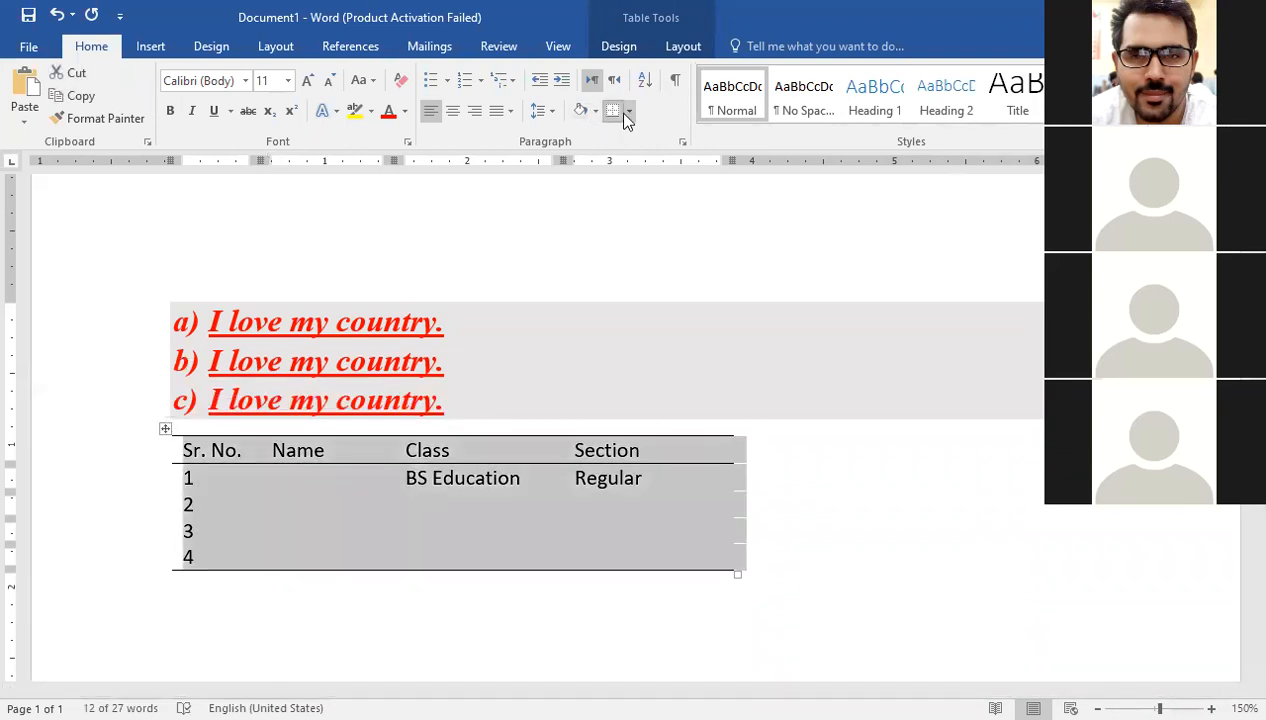
left_click(631, 113)
left_click(645, 257)
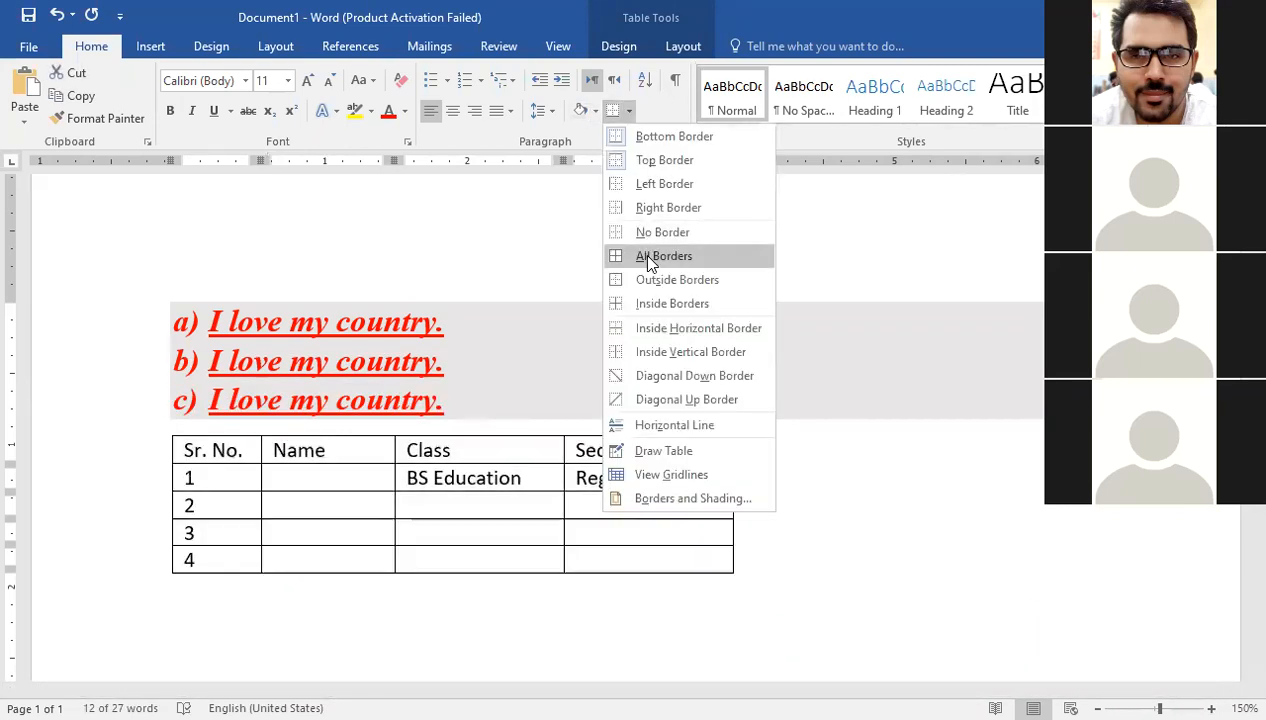
- Merge the Class and Section cells in row 2
left_click(543, 488)
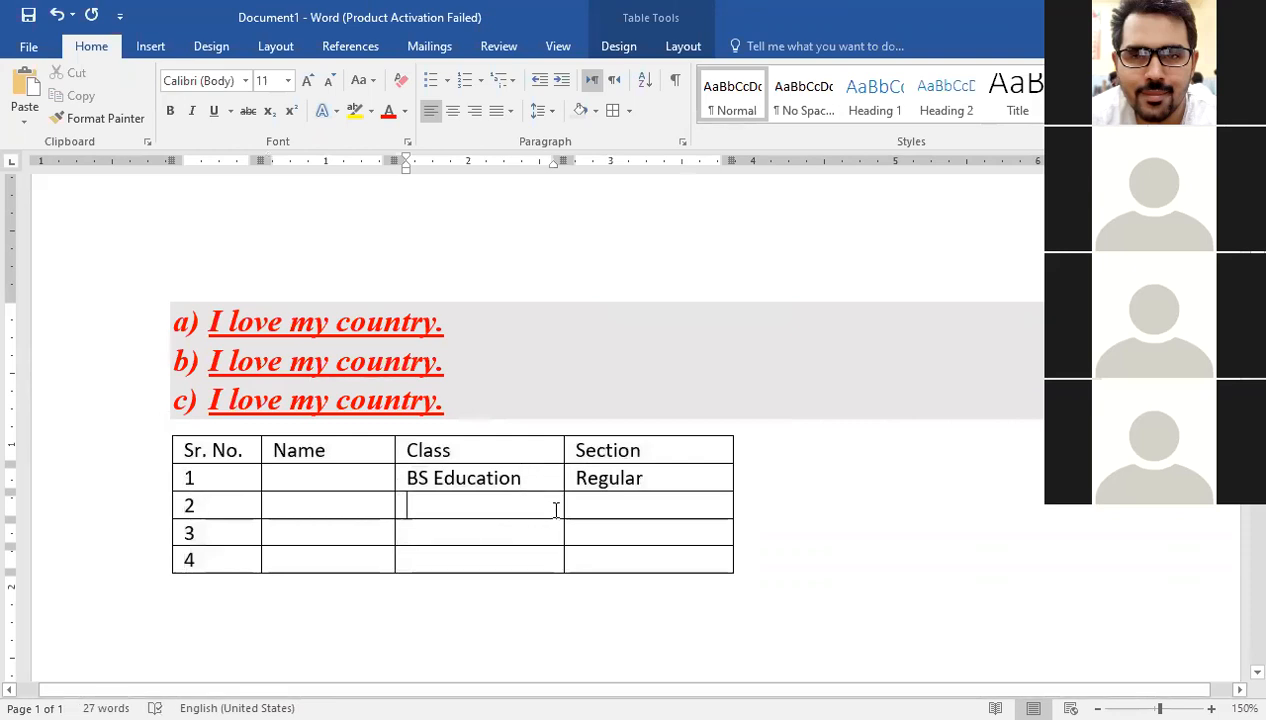
left_click_drag(515, 507, 602, 507)
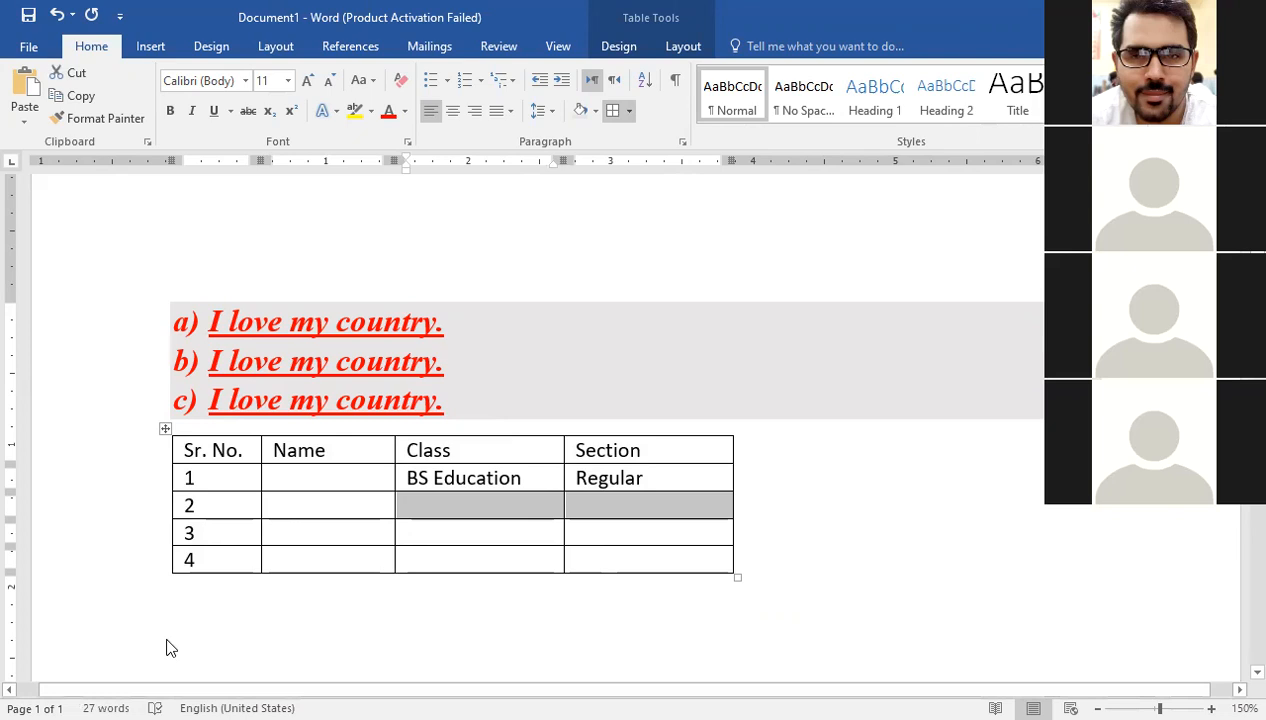
left_click(514, 509)
right_click(527, 513)
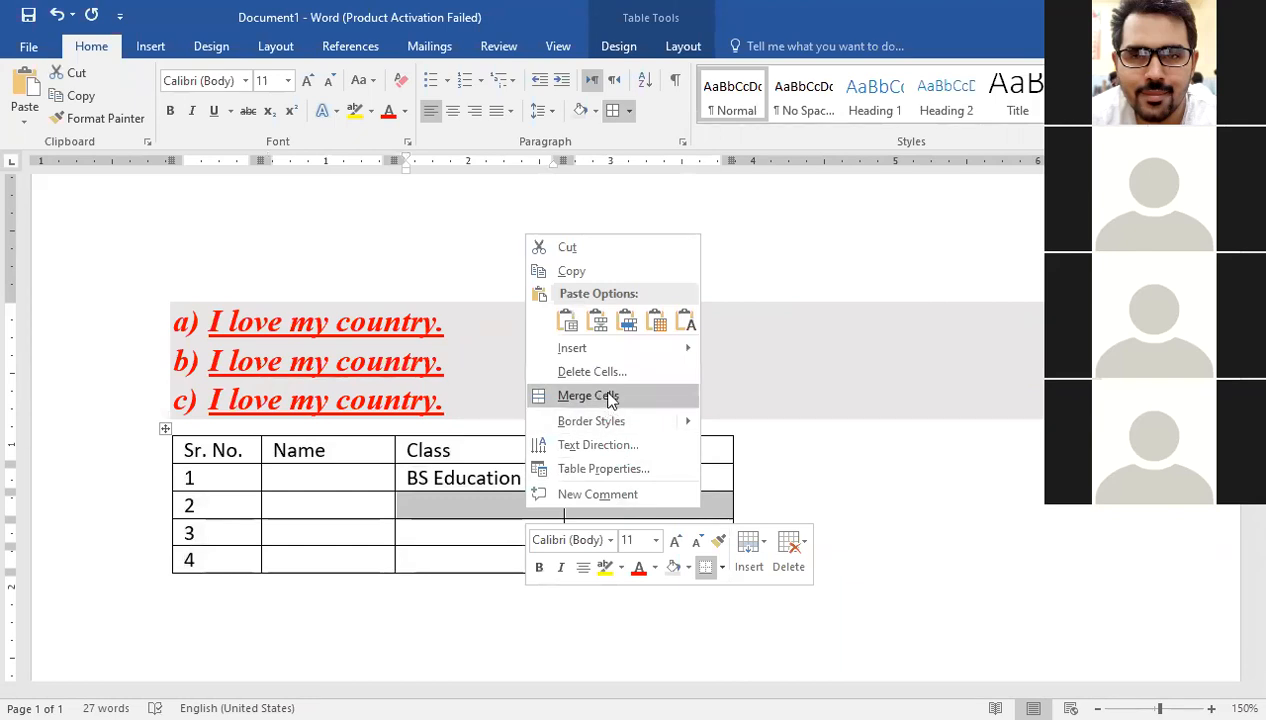
left_click(612, 399)
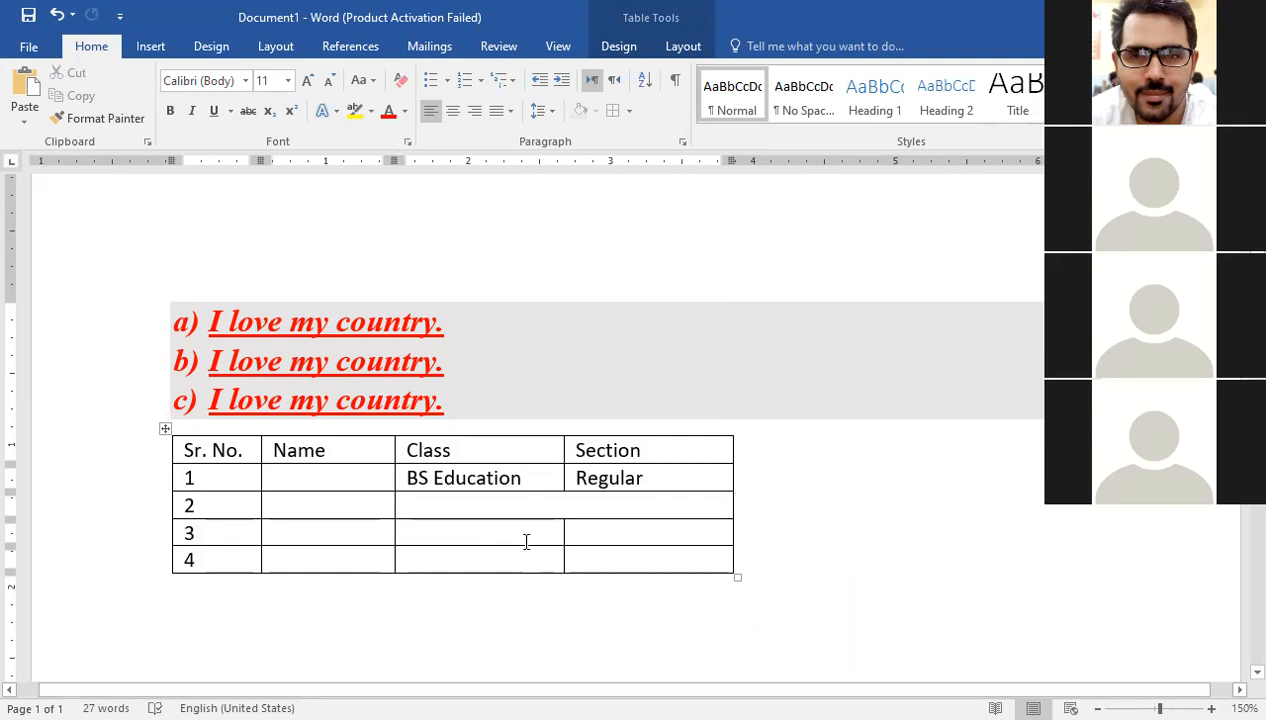
- Merge the Class and Section cells in row 4
left_click_drag(400, 556, 627, 557)
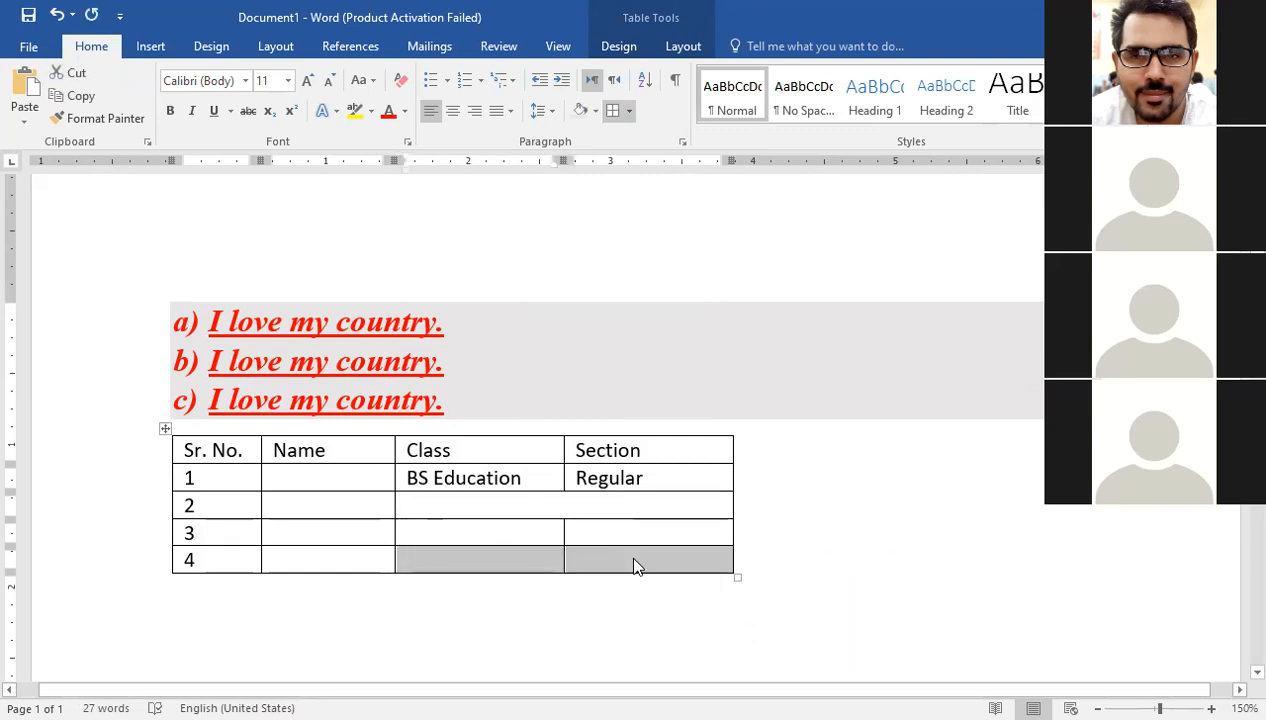
right_click(647, 543)
left_click(656, 450)
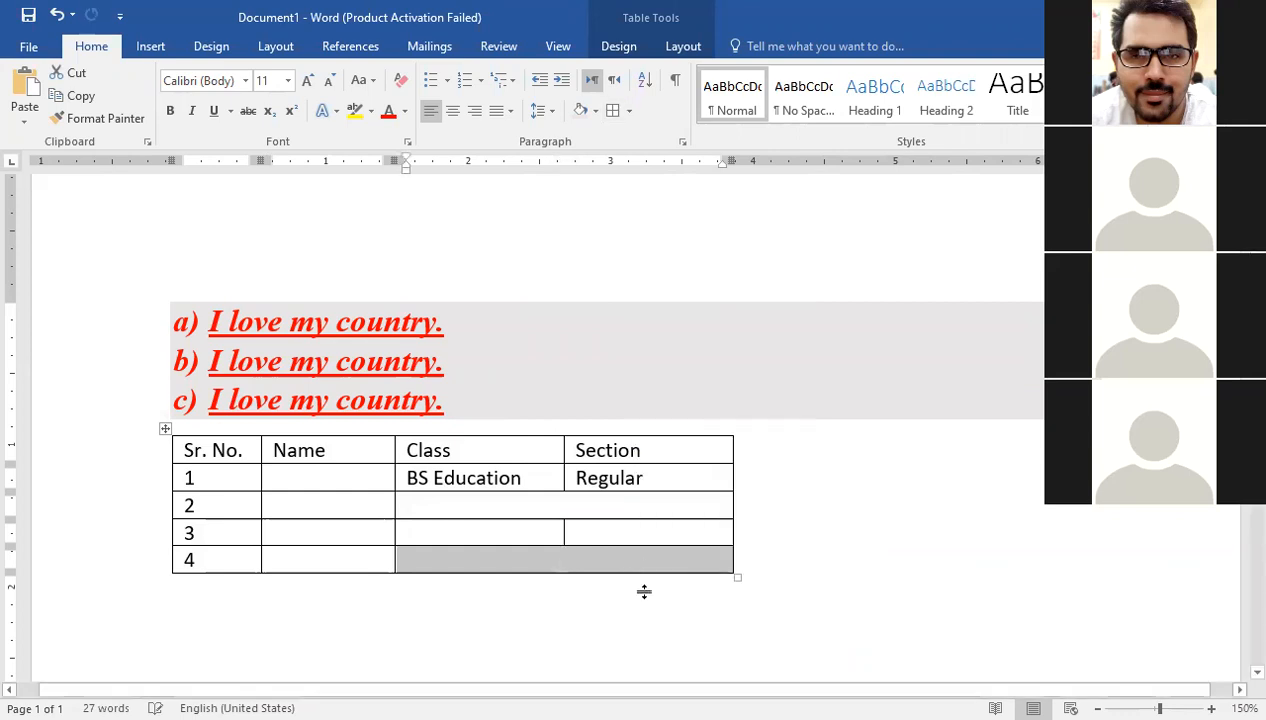
left_click(649, 607)
- Select the Name, Class and Section columns across all rows and cut them from the table
left_click_drag(518, 505, 647, 524)
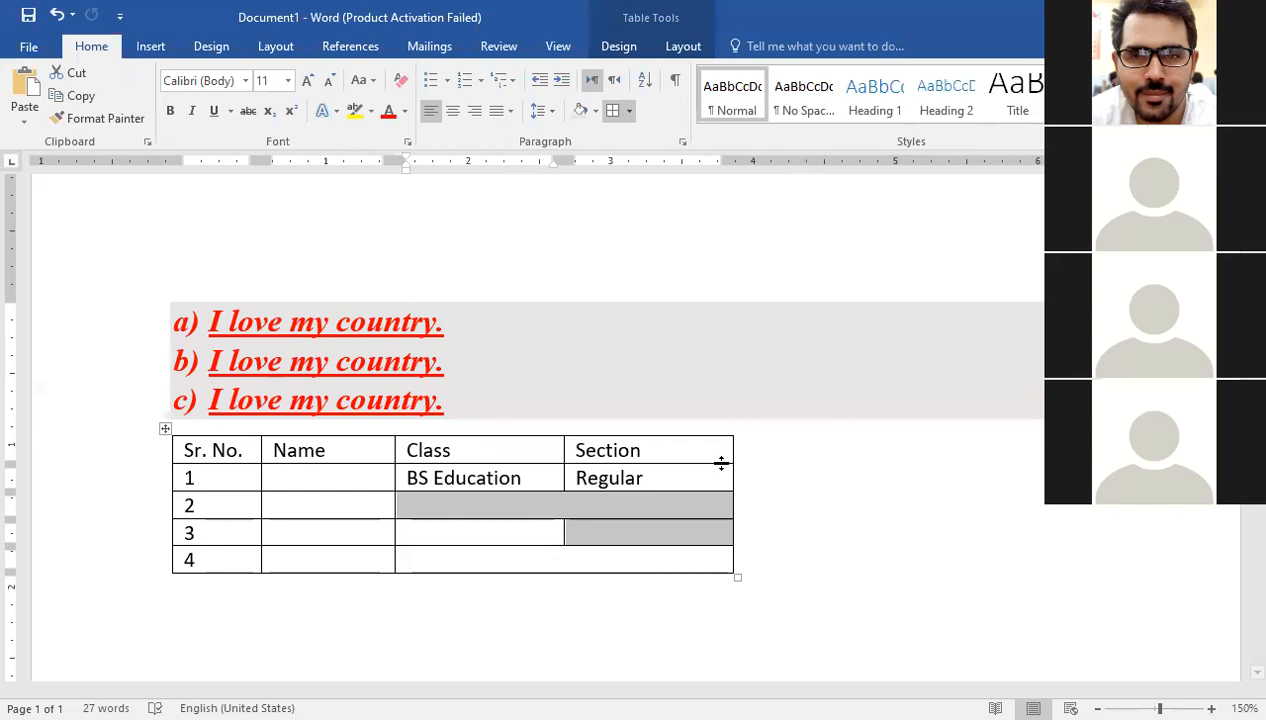
left_click(540, 514)
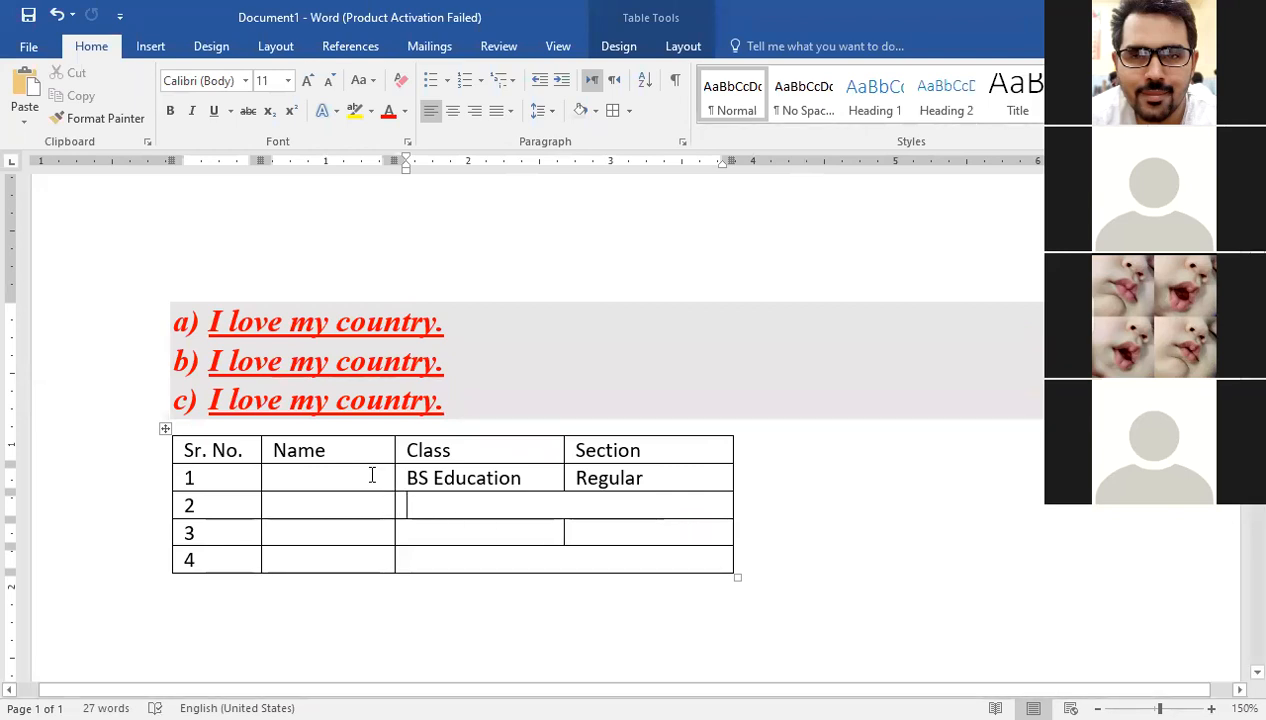
mouse_move(278, 452)
left_mouse_down()
mouse_move(381, 551)
mouse_move(484, 540)
left_mouse_up()
left_click(283, 495)
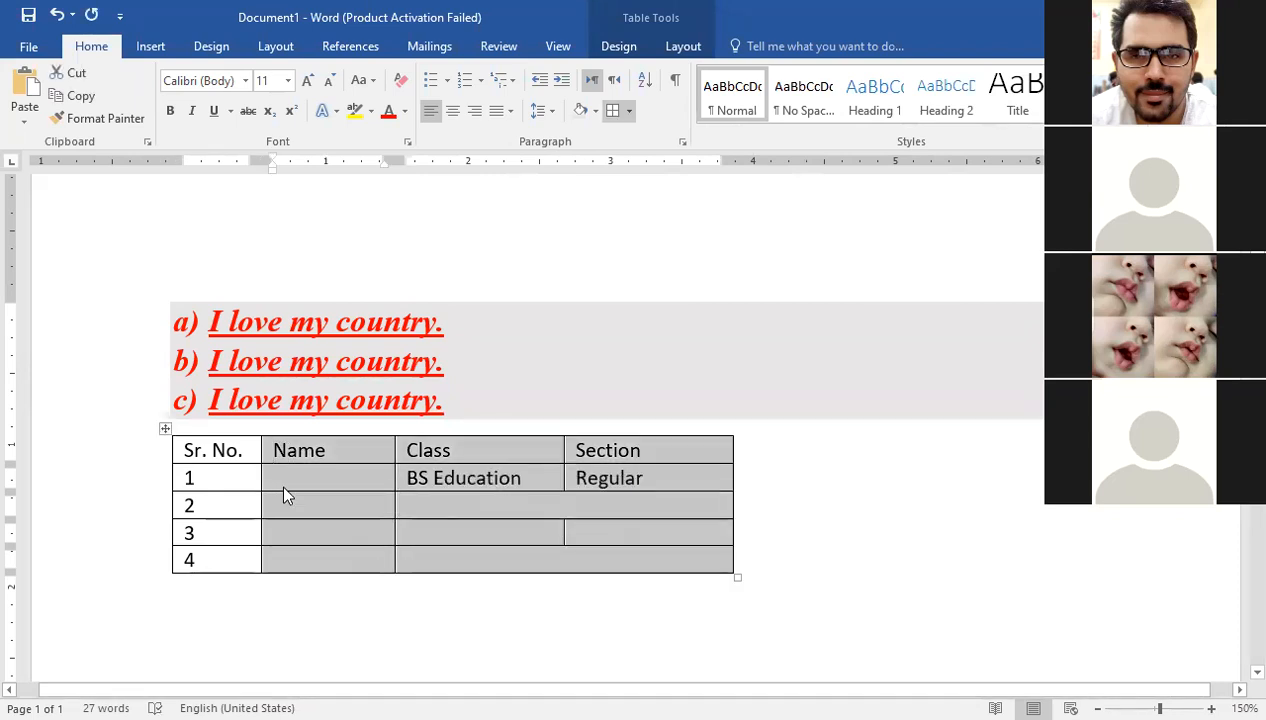
right_click(301, 489)
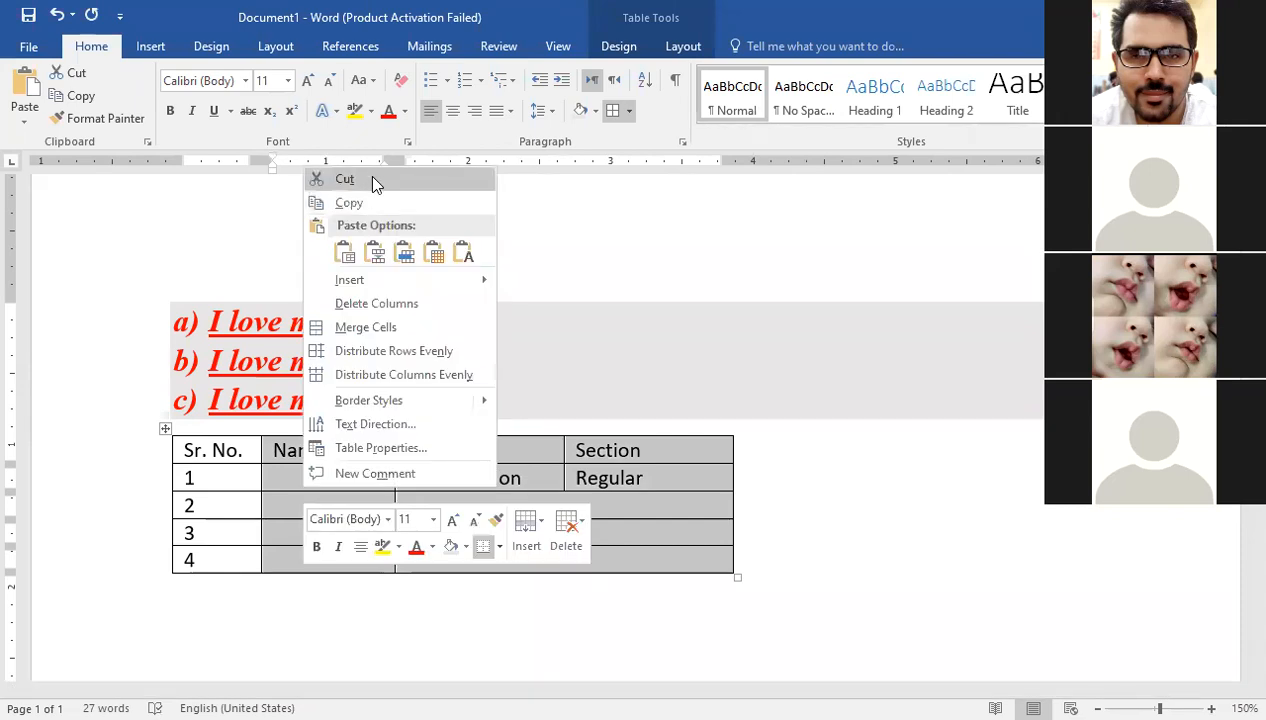
left_click(372, 180)
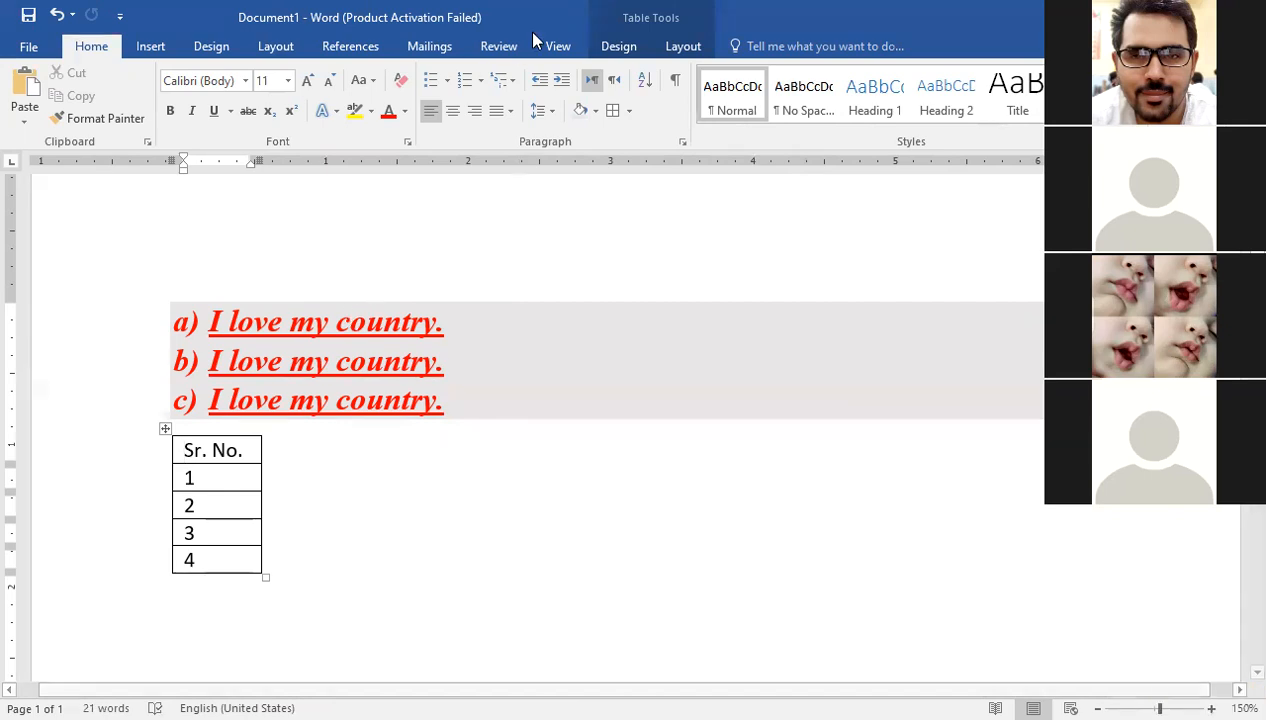
- Undo the column cut and merge the Name, Class and Section cells in row 3
key("ctrl+z")
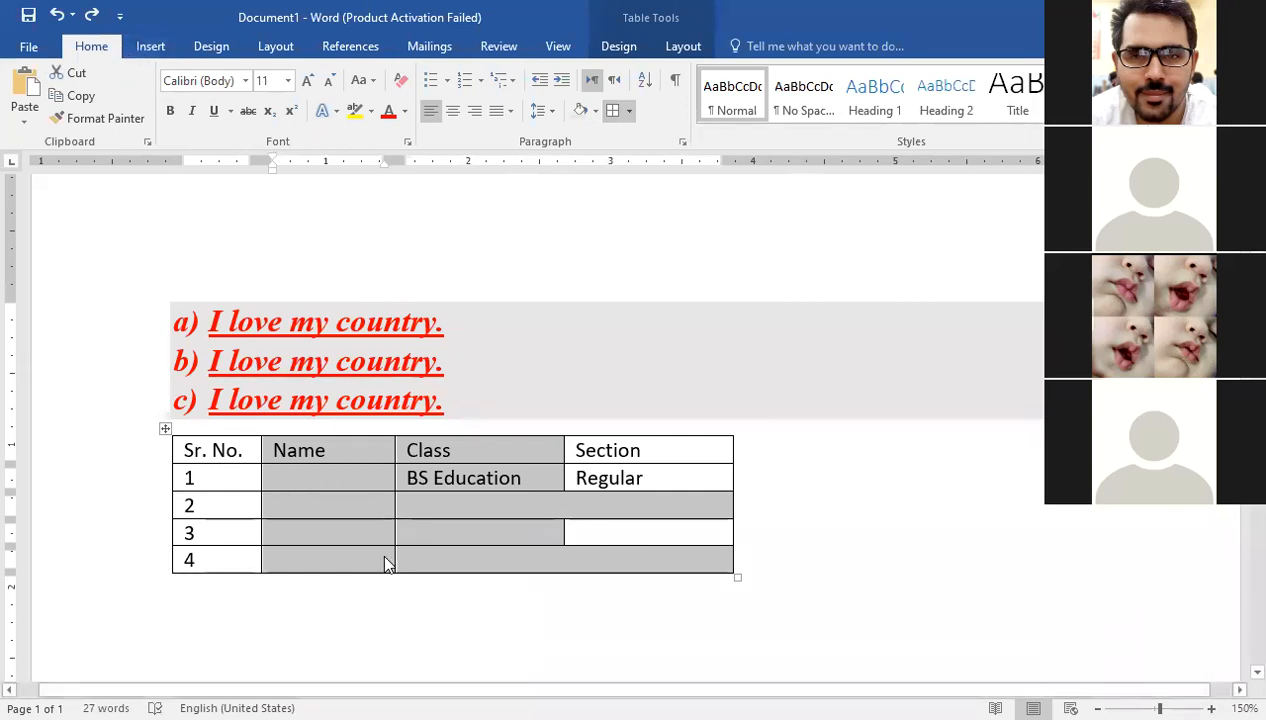
left_click(526, 508)
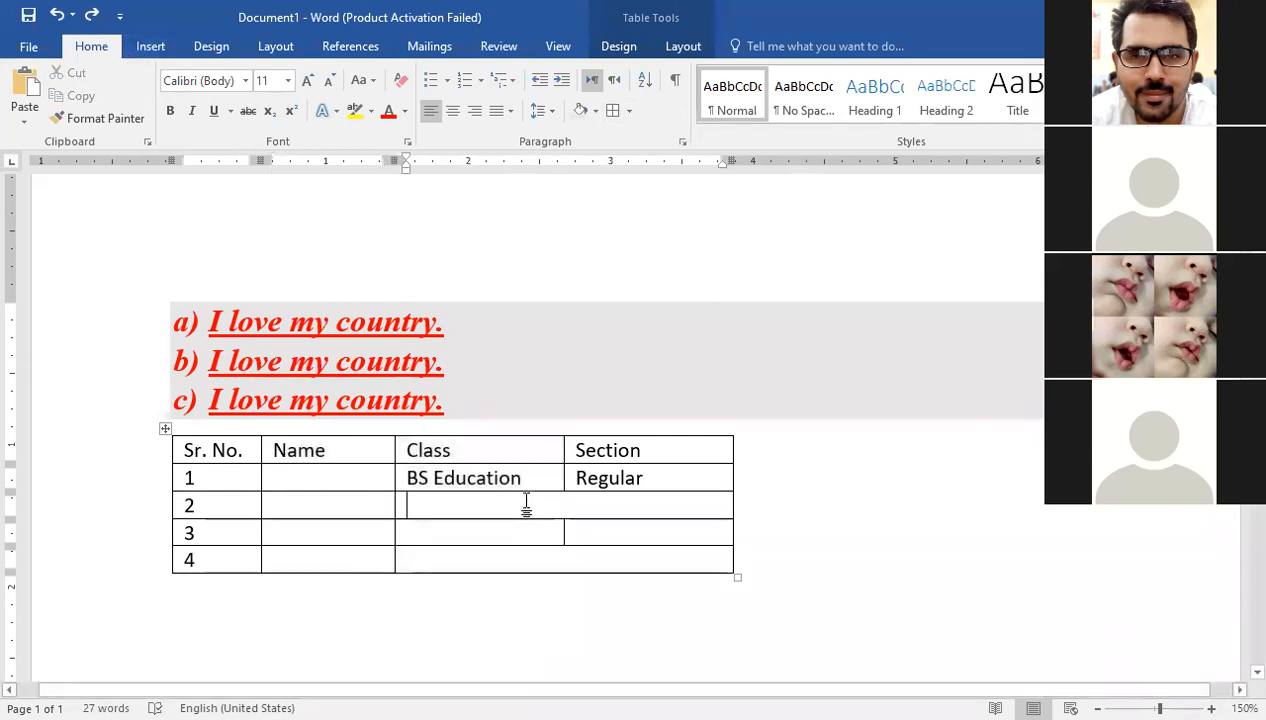
left_click_drag(383, 537, 600, 535)
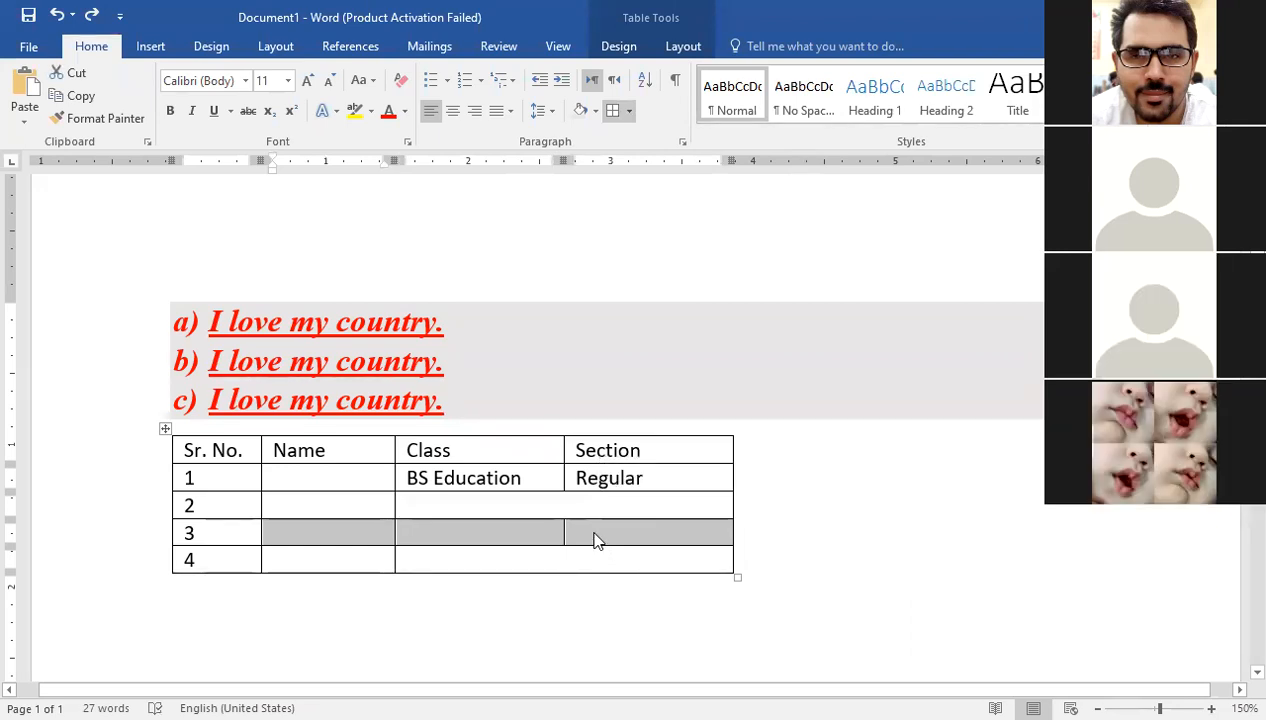
right_click(596, 537)
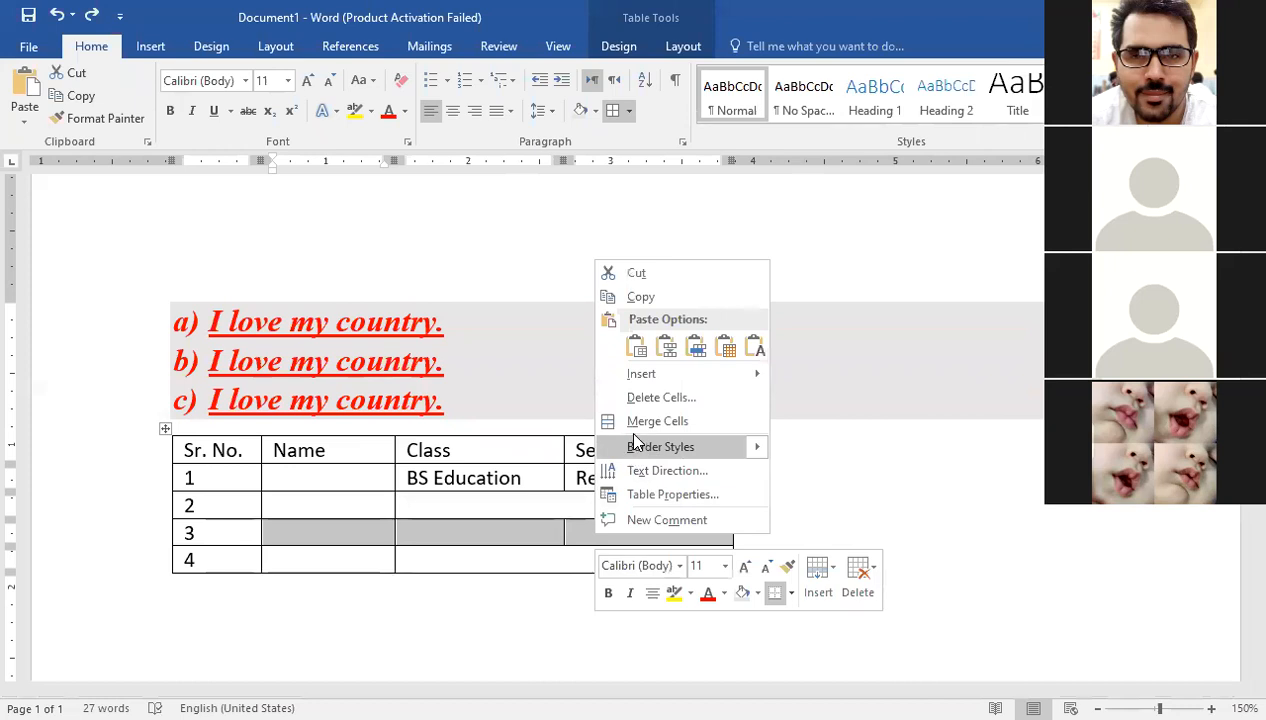
left_click(645, 421)
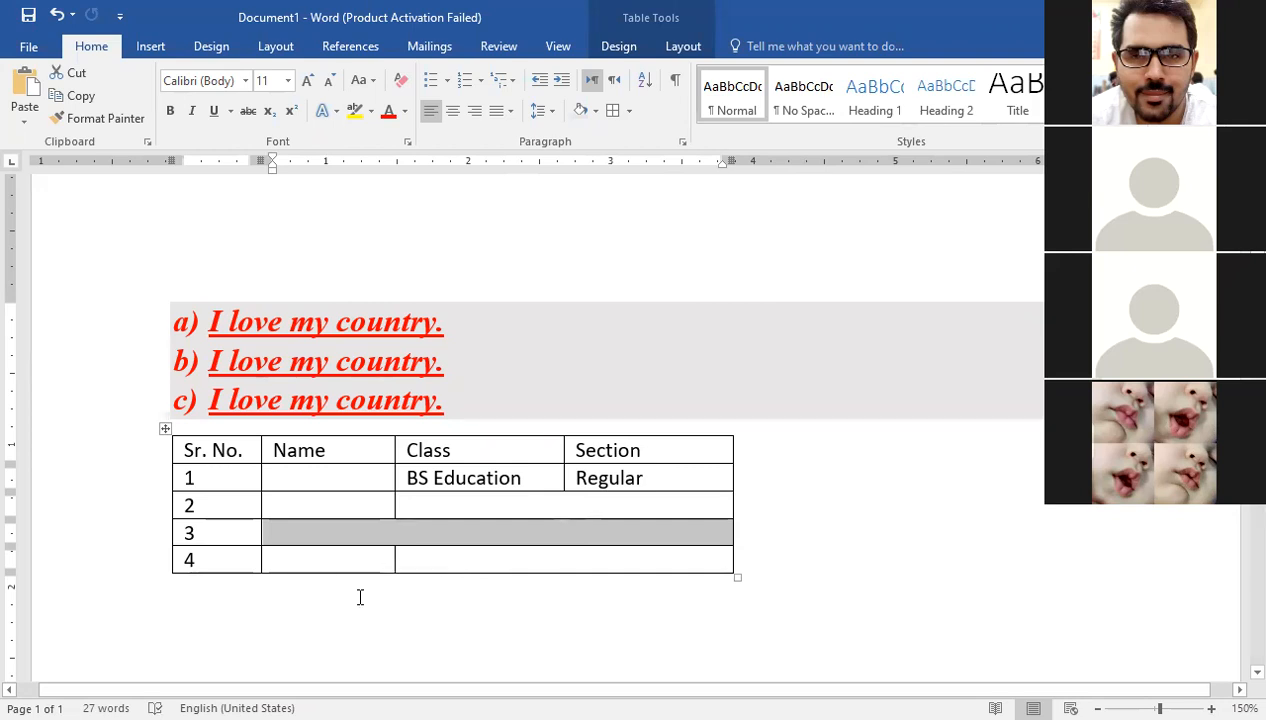
- Delete the table's entire row 4 with Delete Cells and undo the deletion
left_click(354, 562)
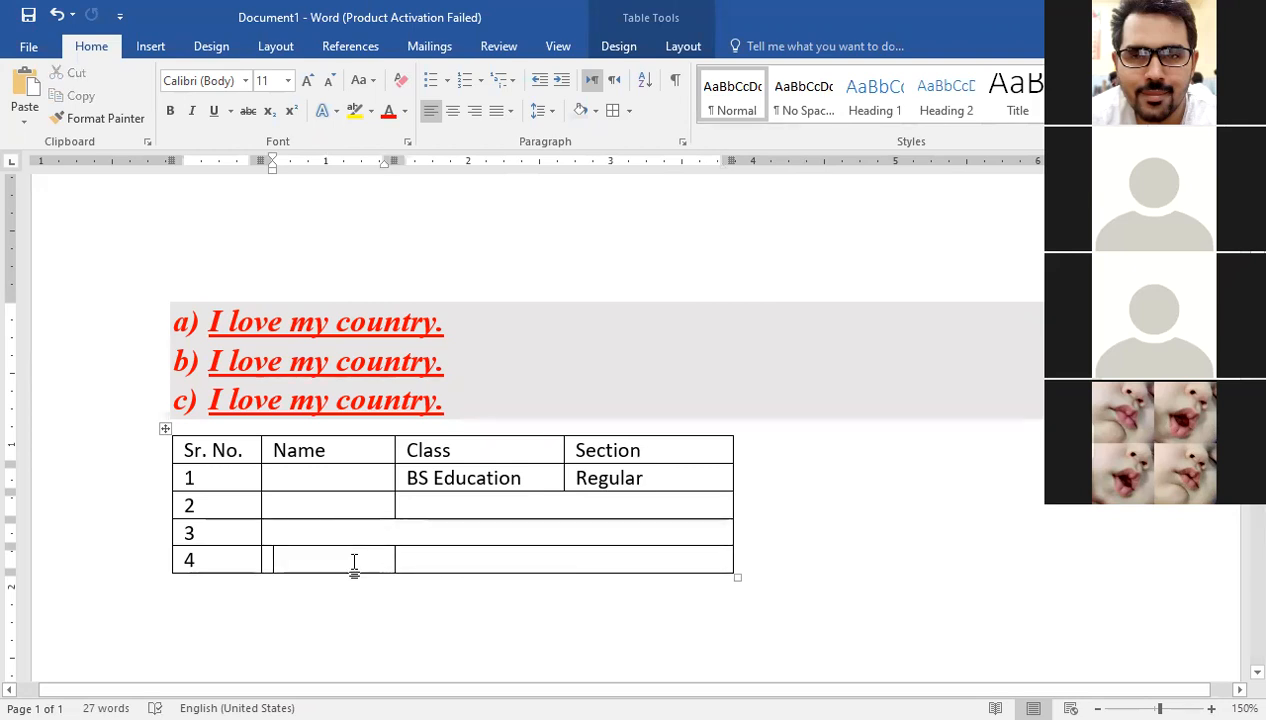
right_click(357, 568)
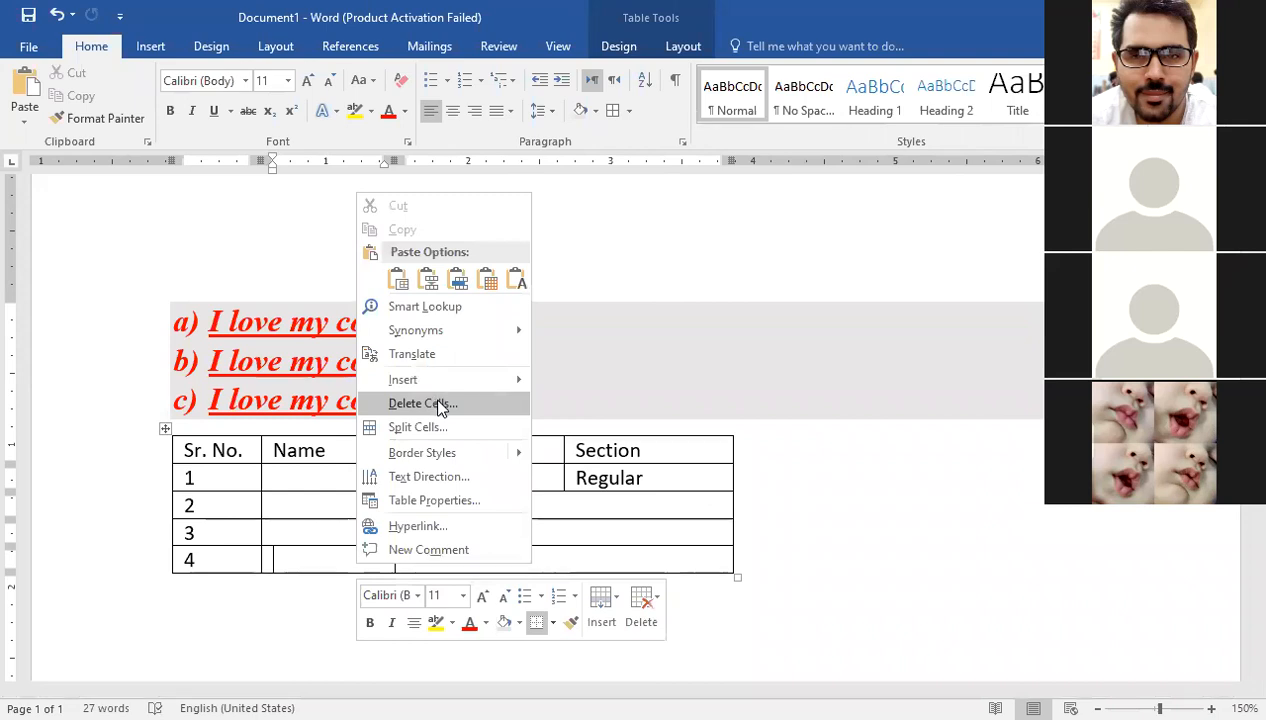
left_click(488, 401)
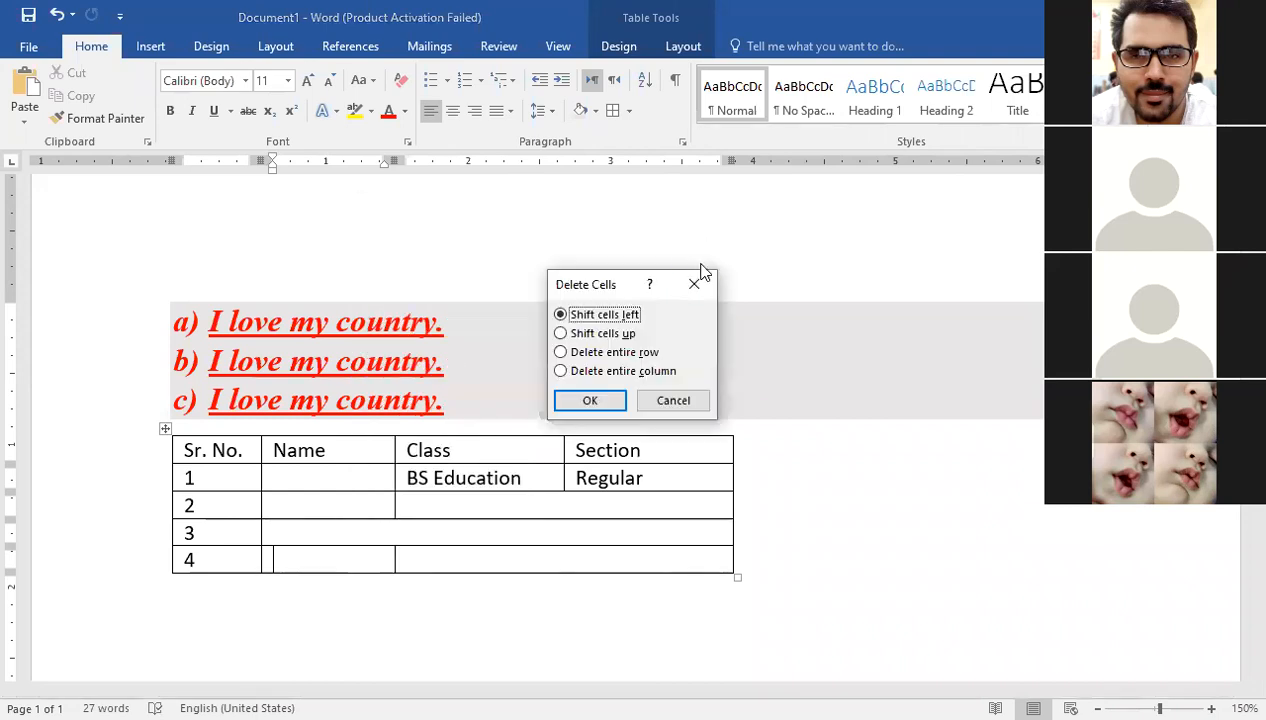
left_click(627, 358)
left_click(626, 372)
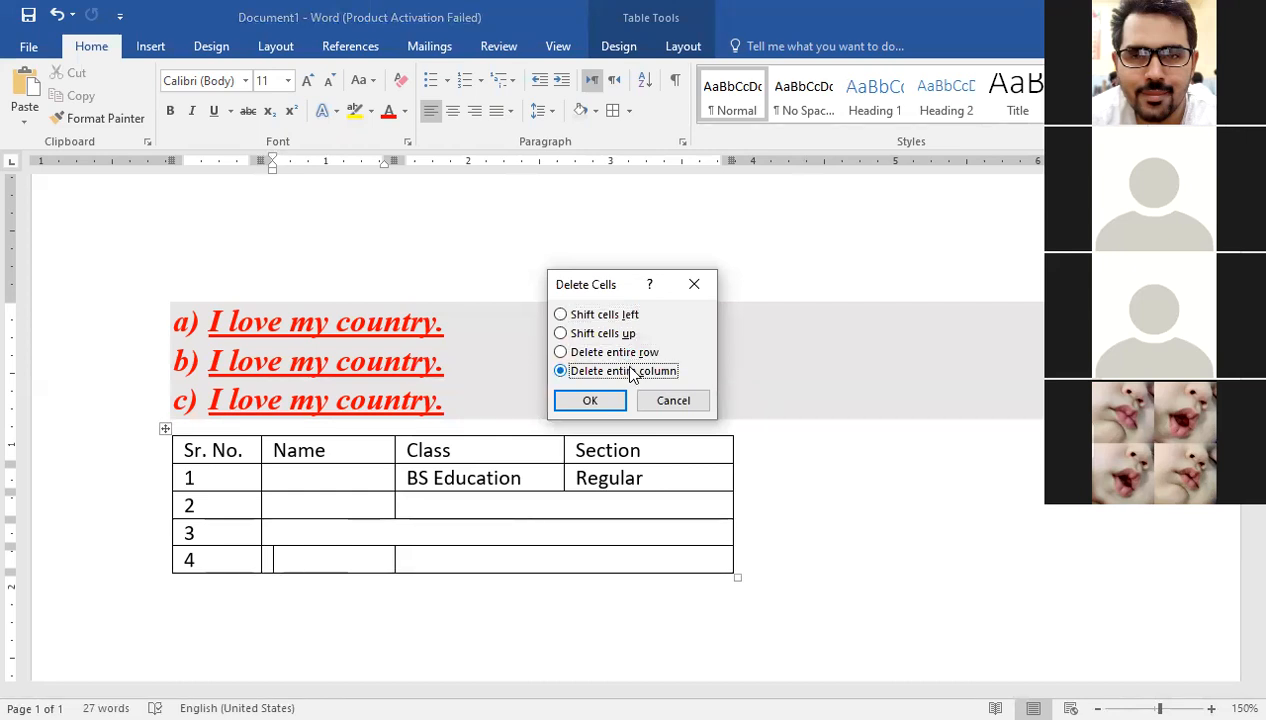
left_click(612, 354)
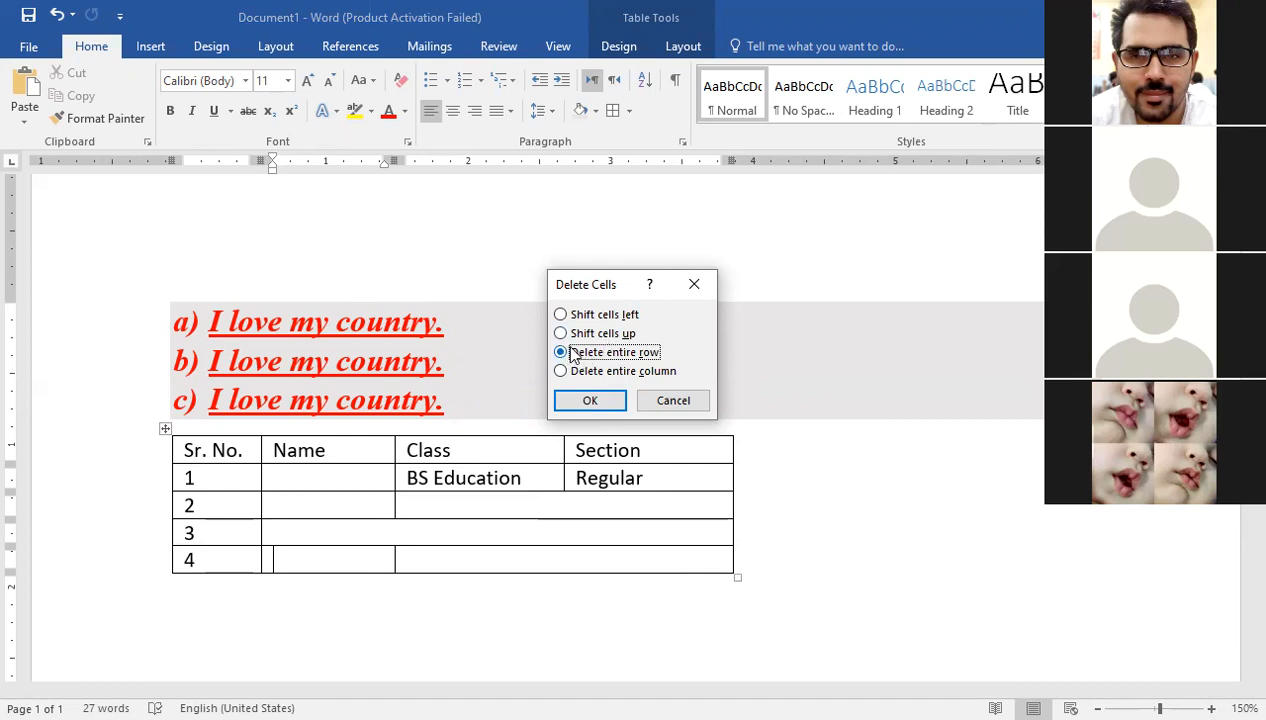
left_click(591, 402)
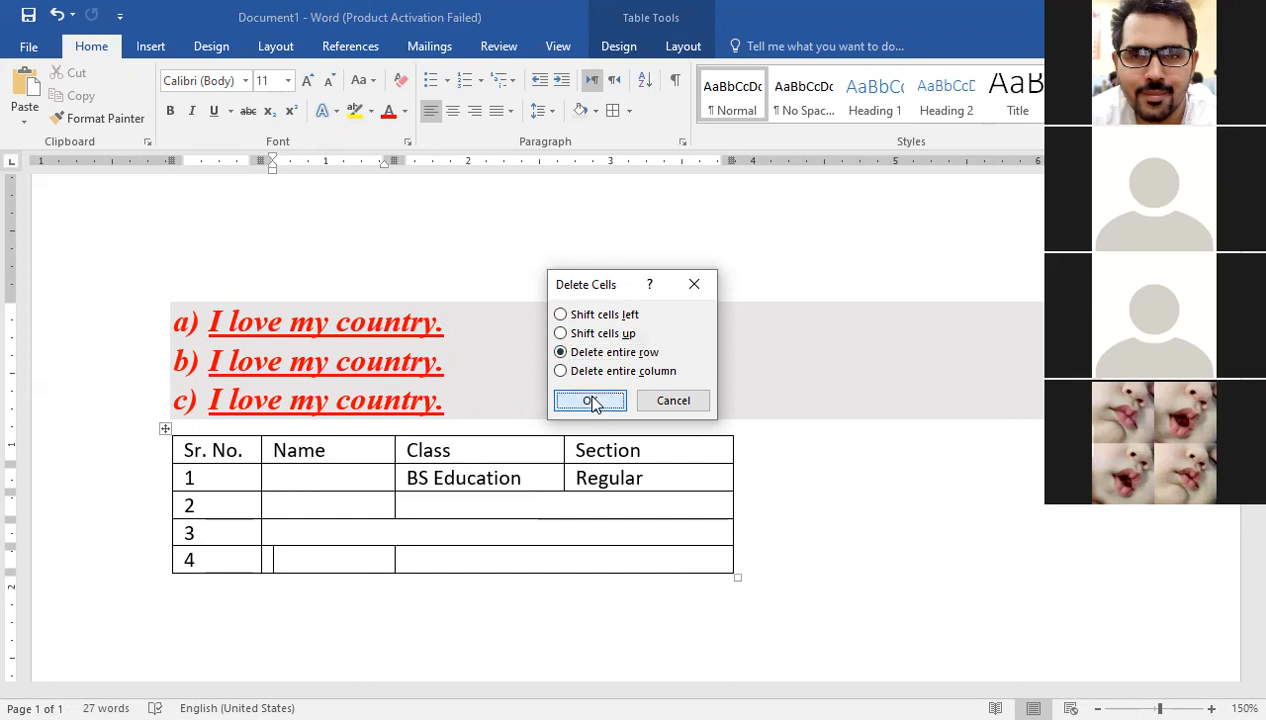
left_click(529, 536)
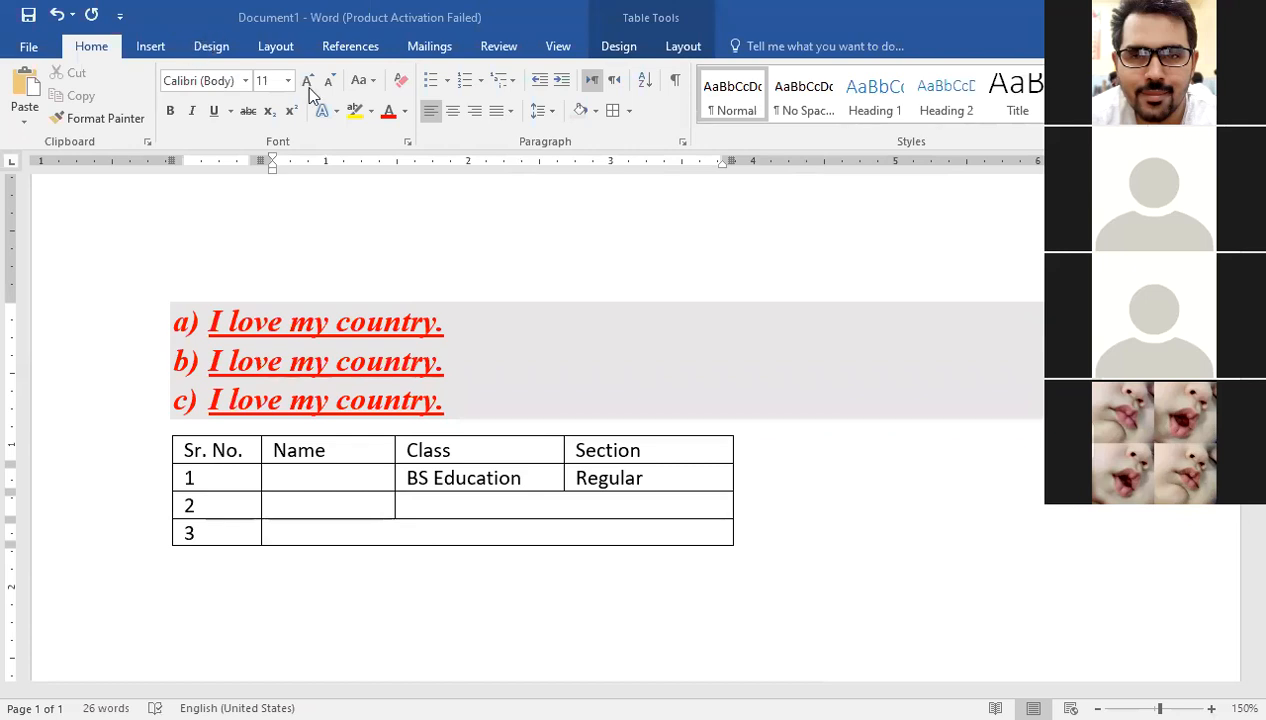
left_click(484, 352)
- Delete the entire Name column from a cell in row 4 and undo the deletion
left_click(330, 555)
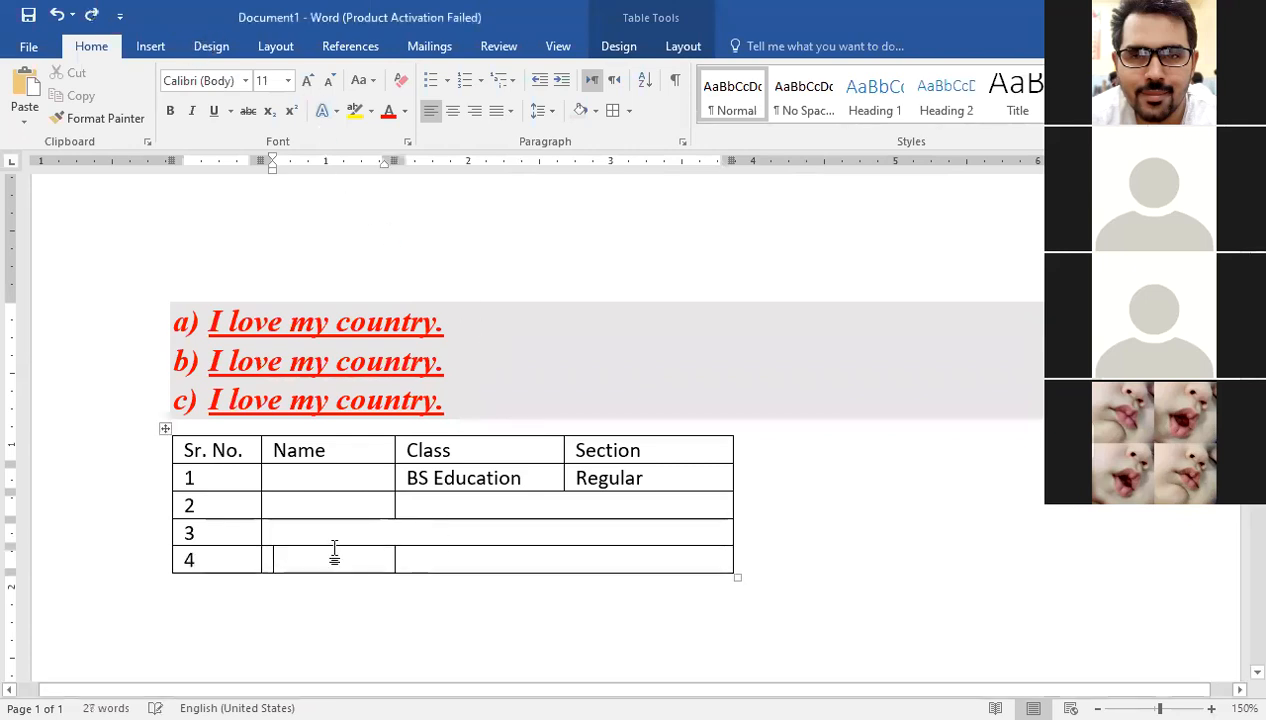
right_click(350, 556)
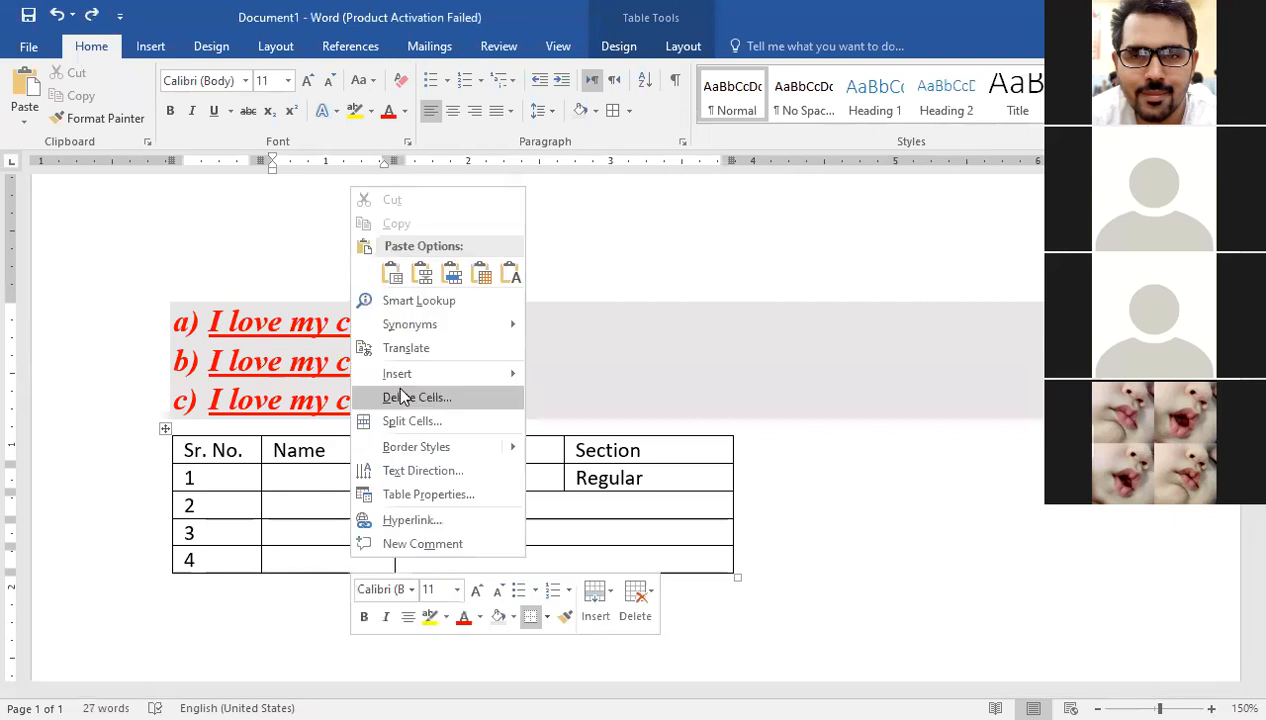
left_click(402, 397)
left_click(638, 371)
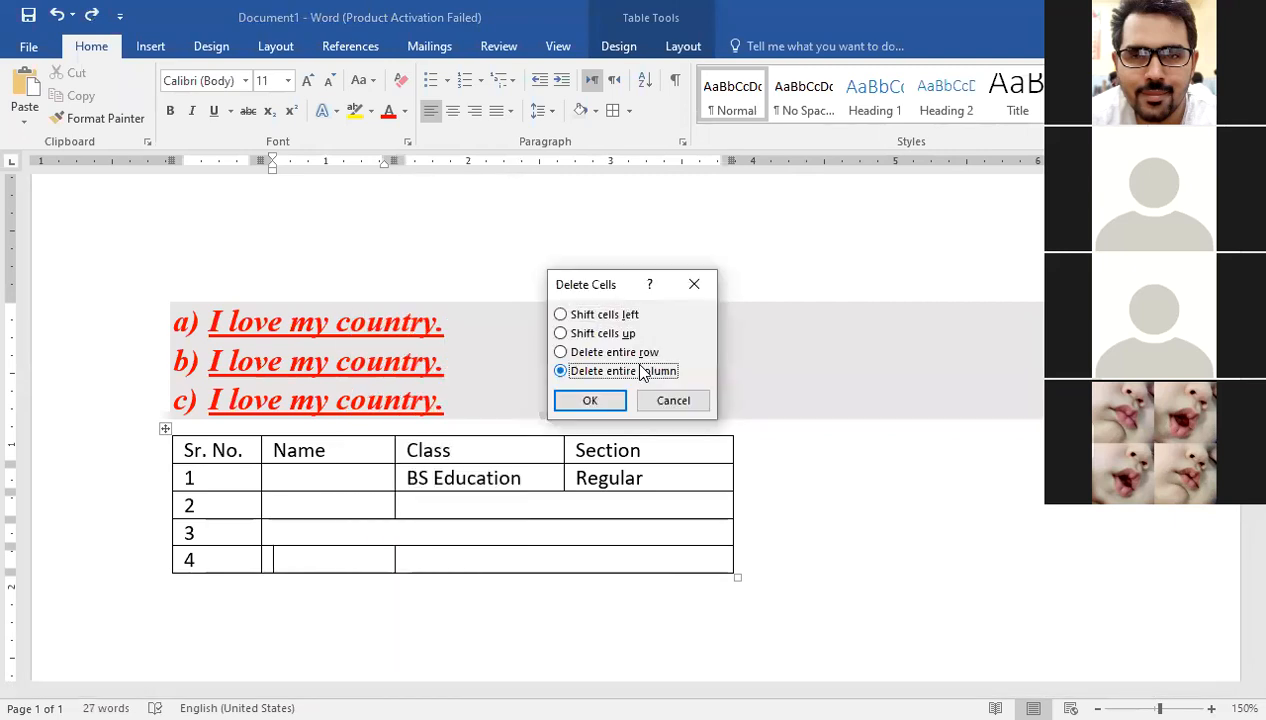
left_click(590, 400)
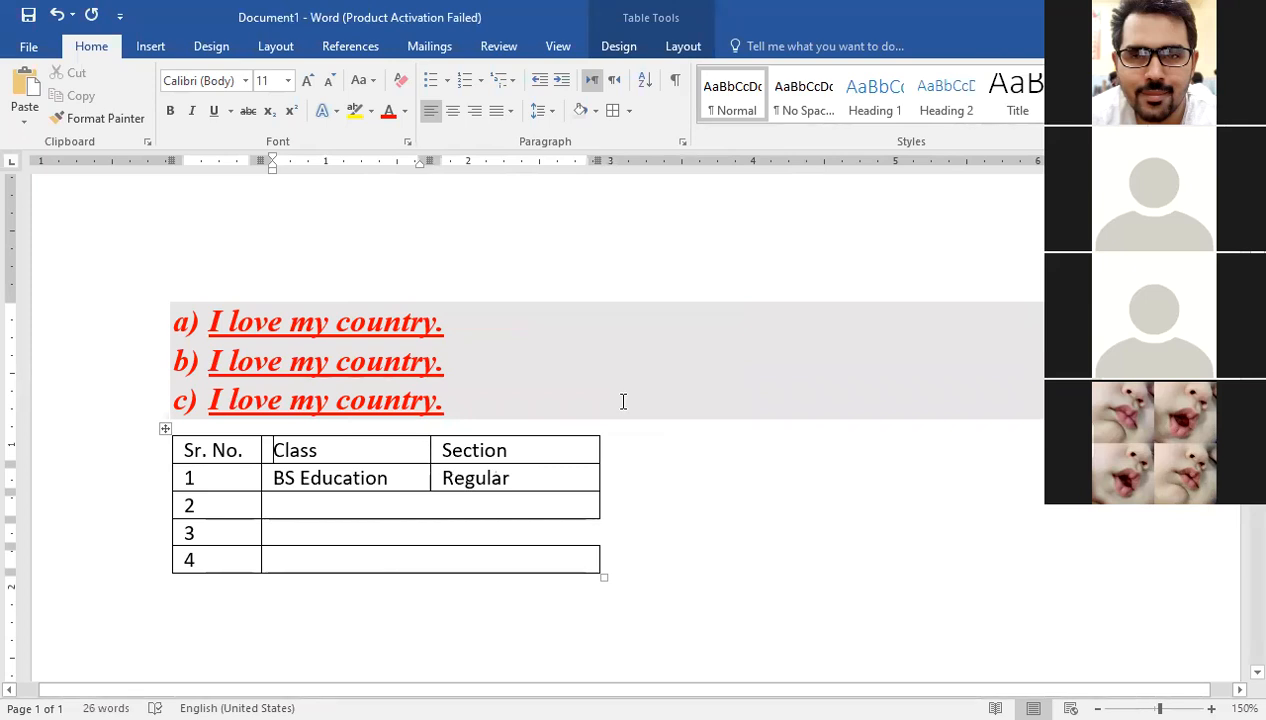
key("ctrl+z")
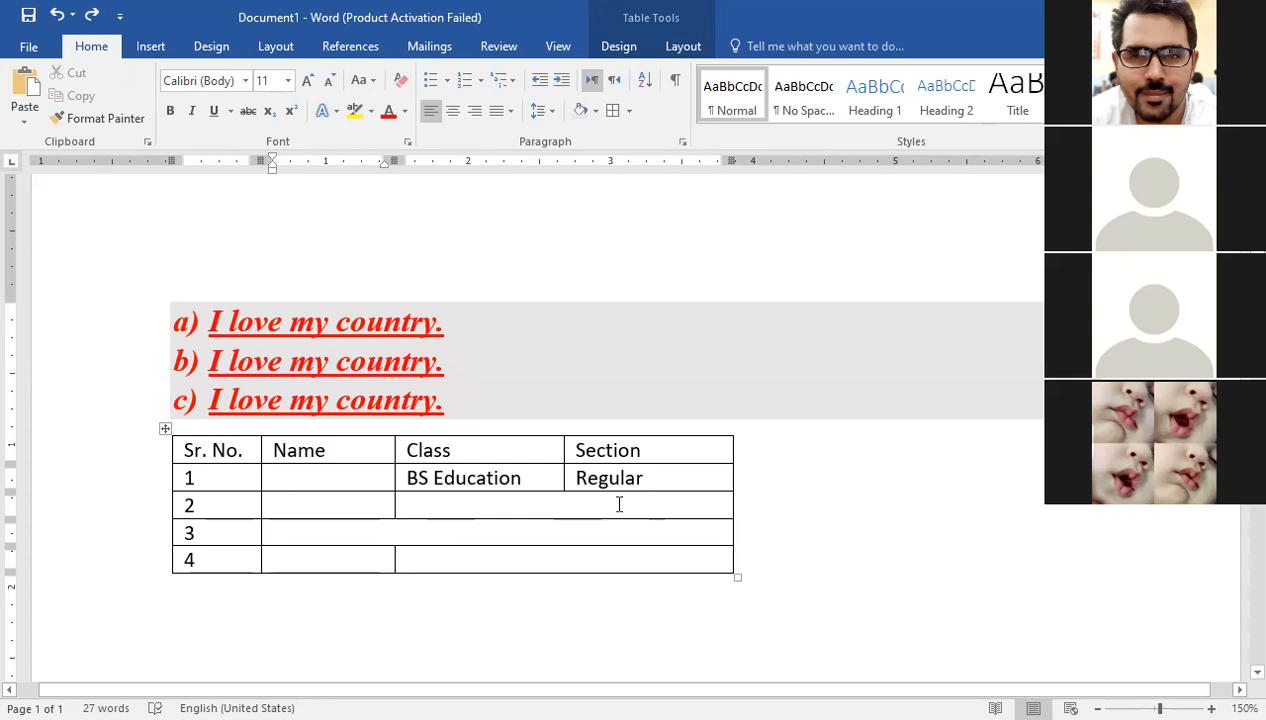
- Delete the table's entire row 2 with Delete Cells and undo the deletion
left_click(300, 506)
right_click(305, 506)
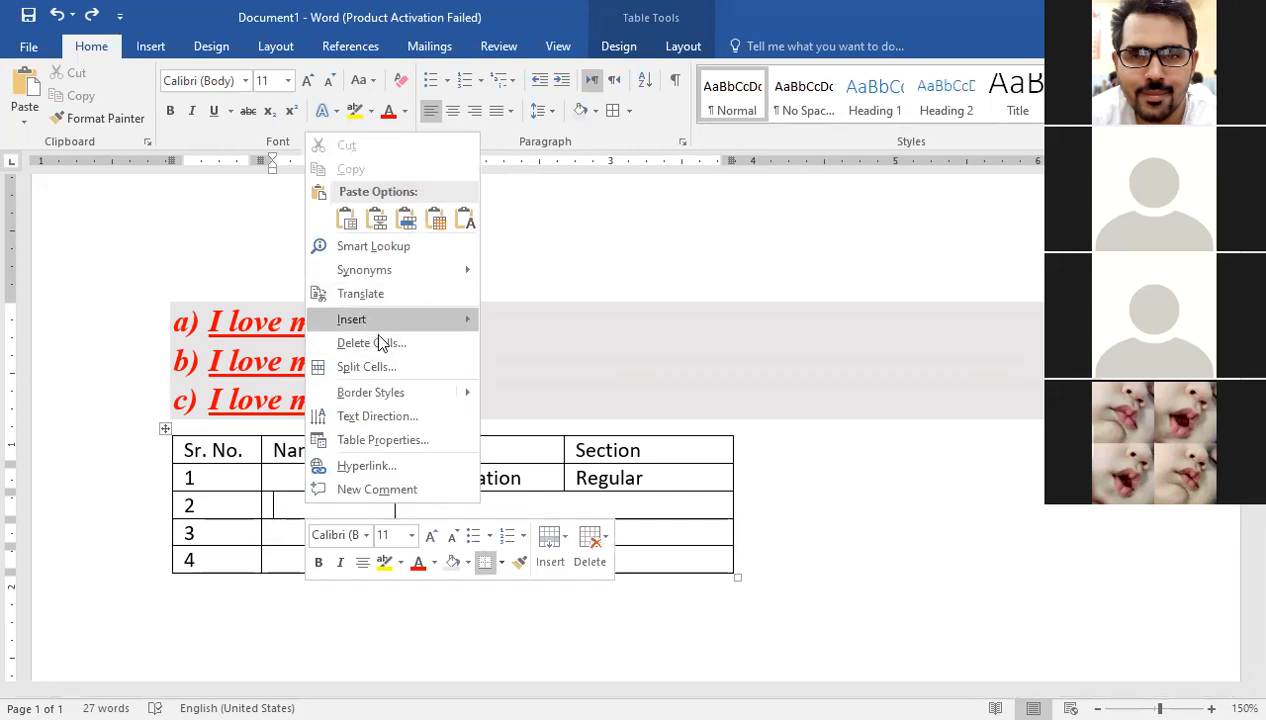
left_click(446, 352)
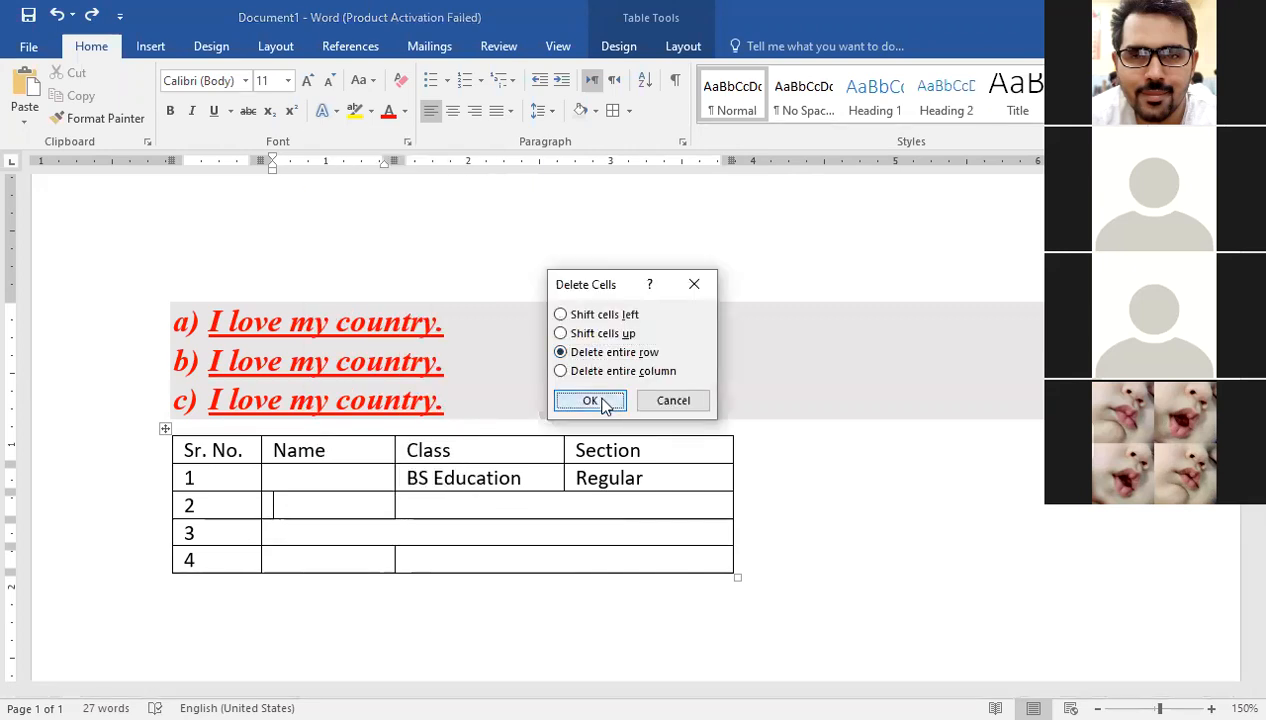
left_click(598, 400)
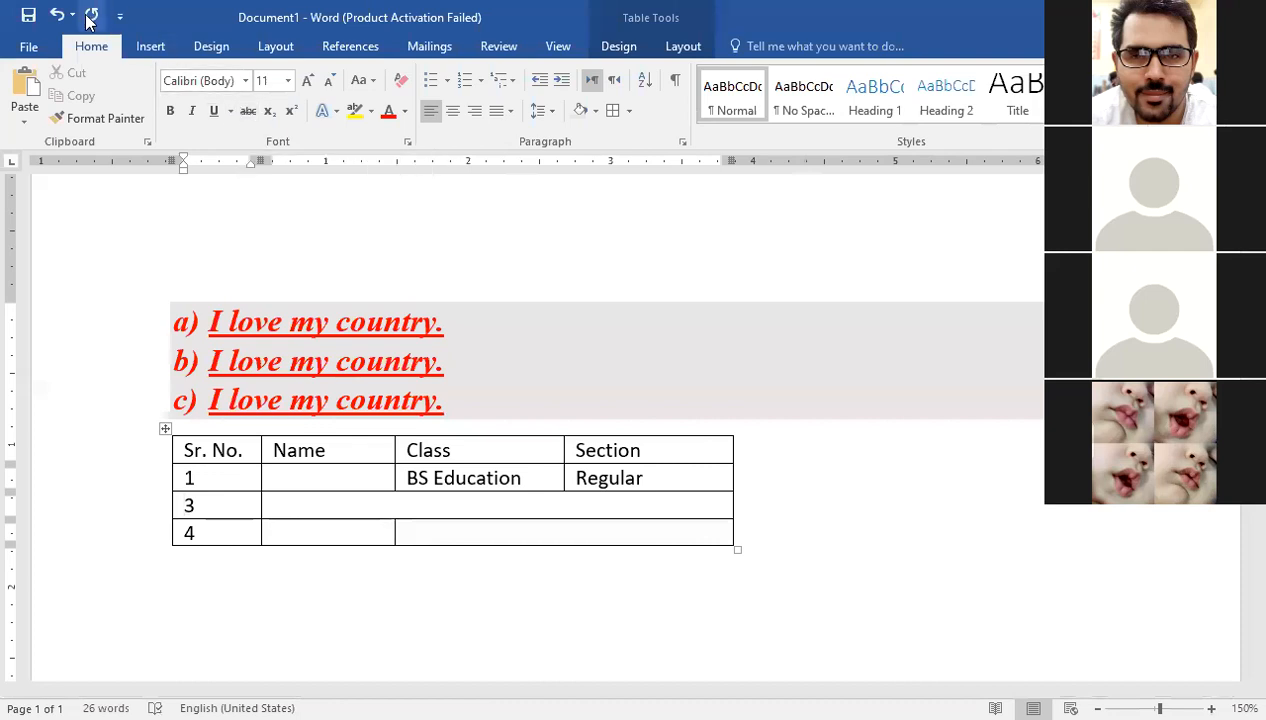
left_click(54, 15)
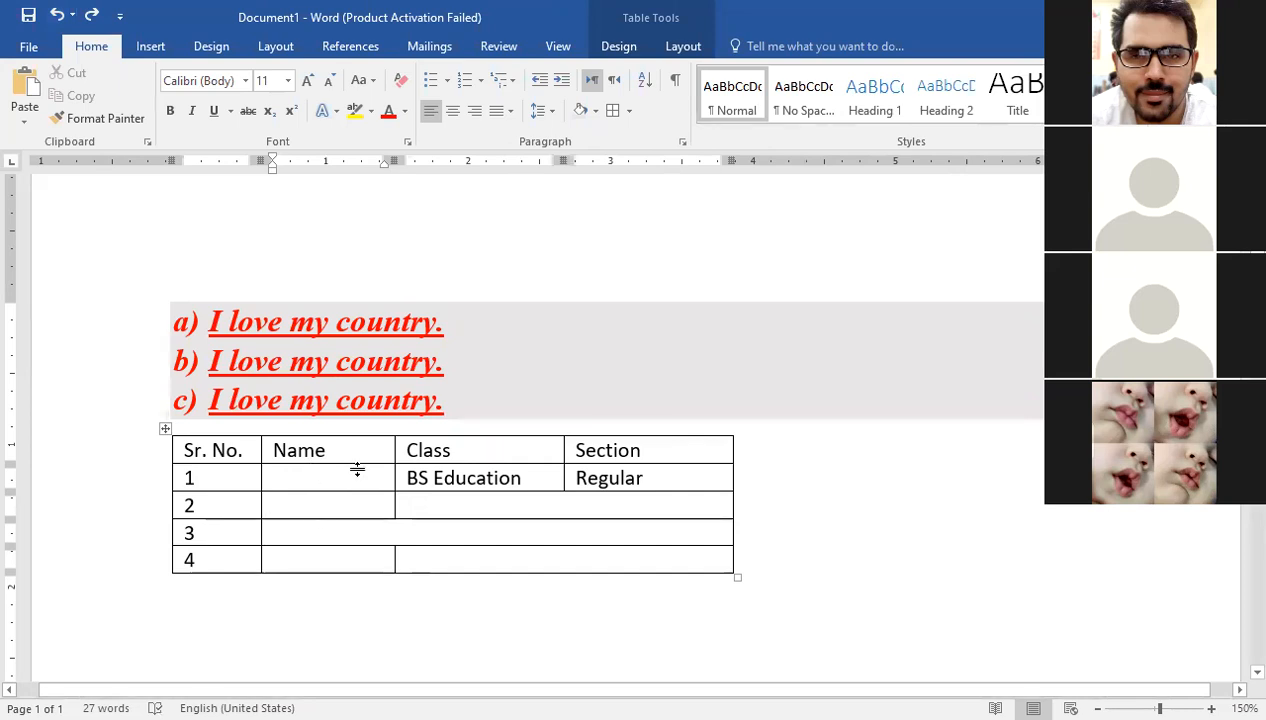
- Increase the heights of the header row, row 1 and row 2 by moving their lower borders down
left_click(344, 508)
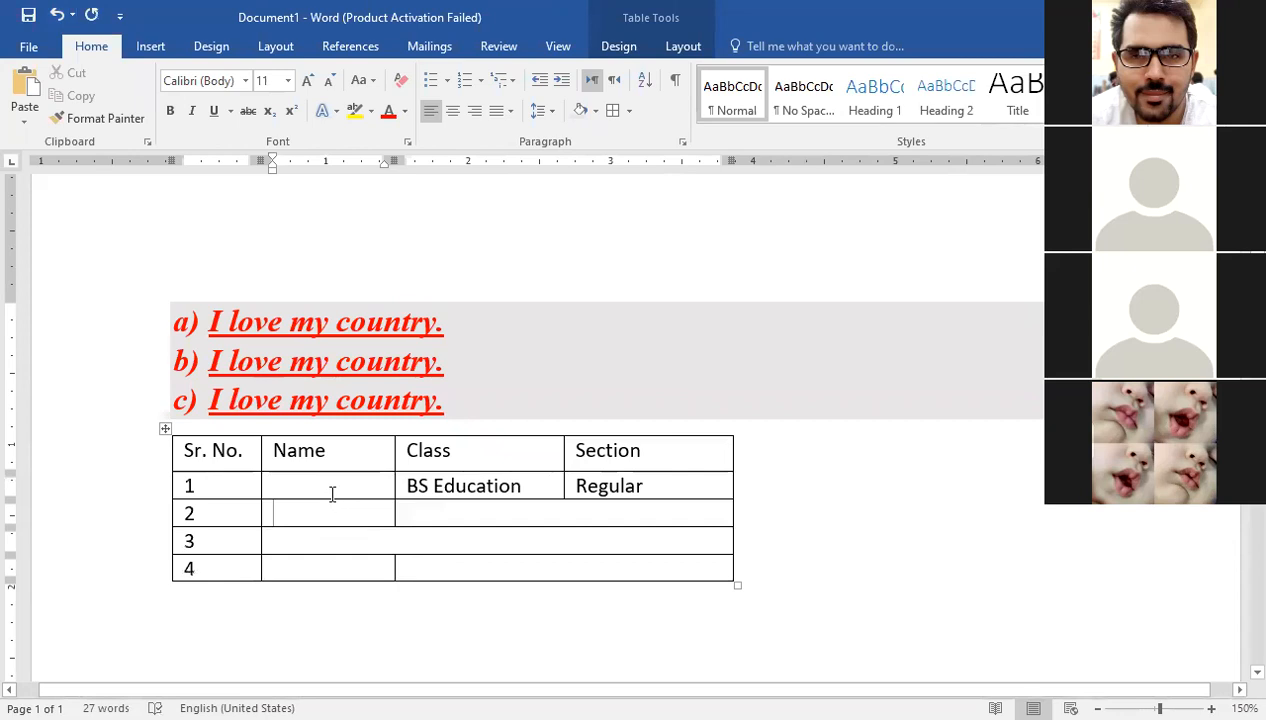
left_click(339, 495)
left_click_drag(345, 498, 350, 565)
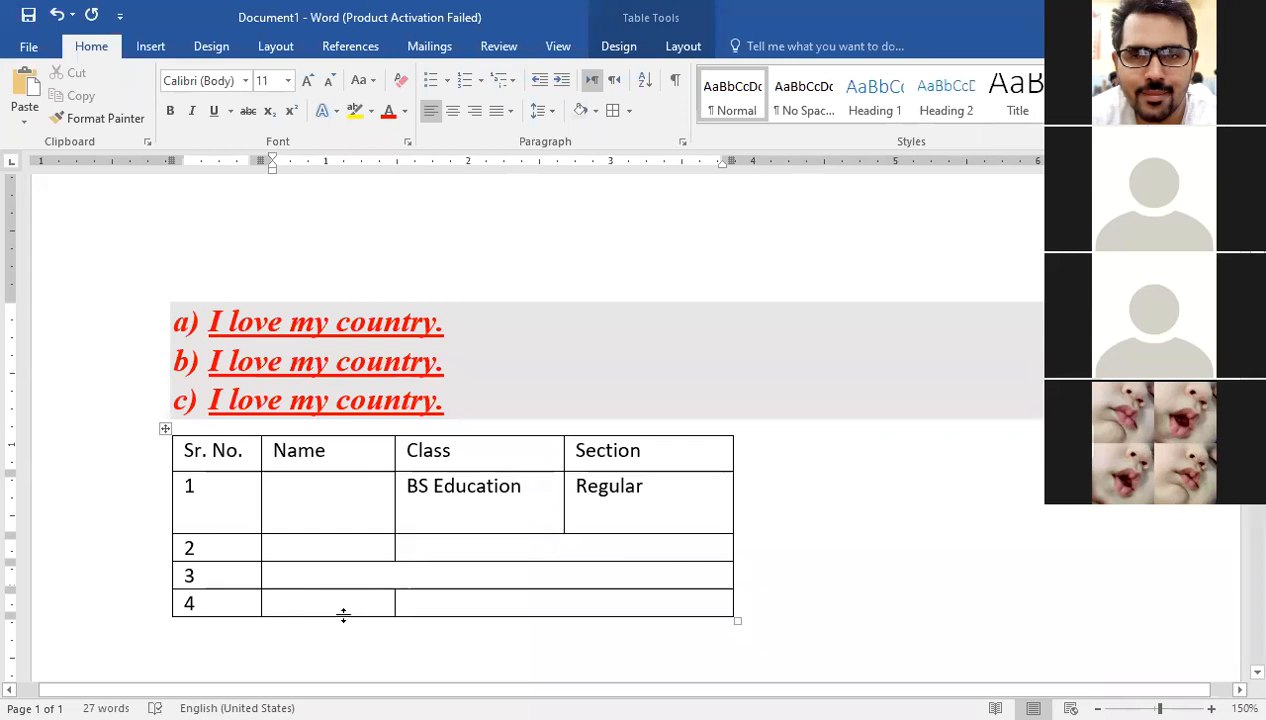
left_click_drag(335, 590, 344, 601)
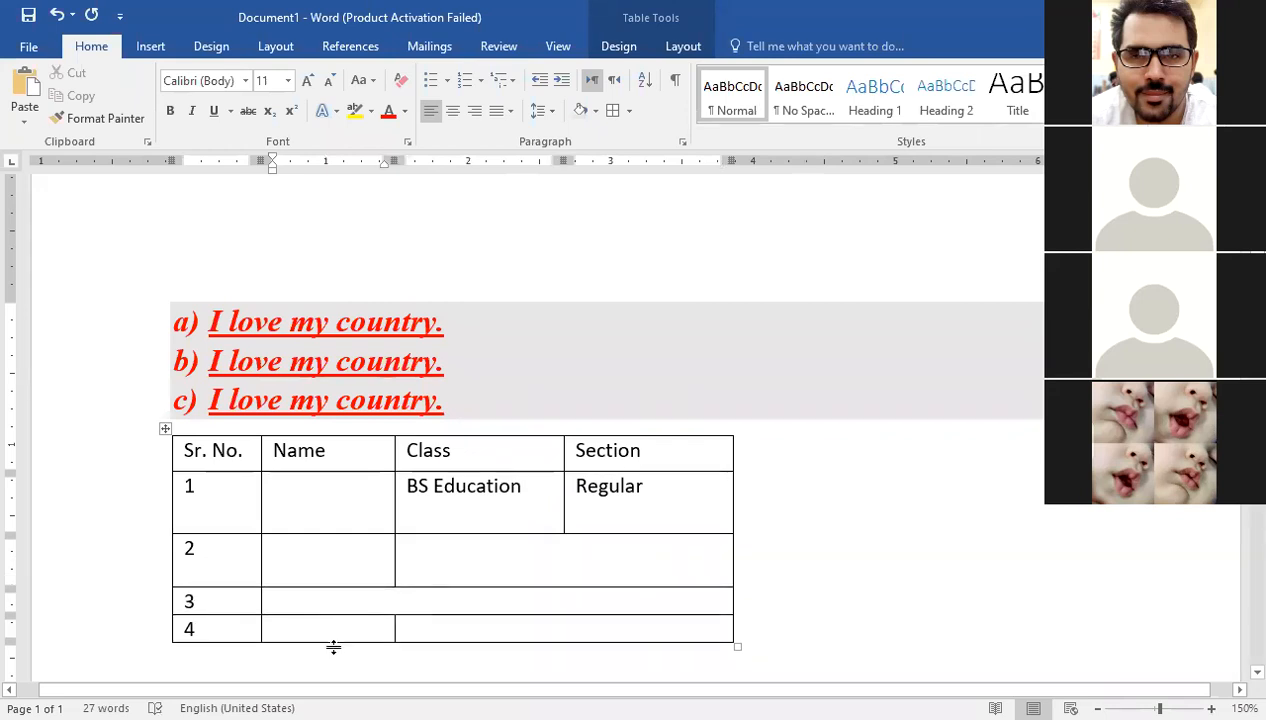
- Increase the height of row 3 by moving its lower border down and undo the height change
left_click_drag(327, 621, 341, 621)
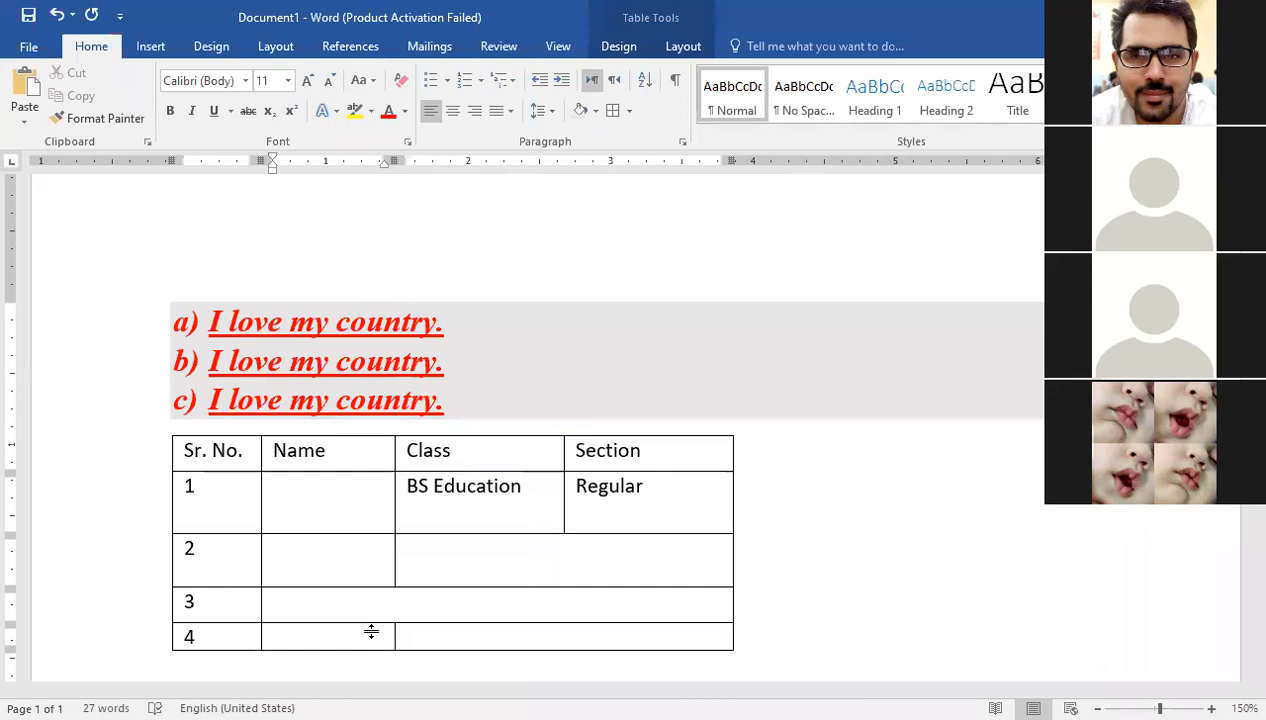
left_click_drag(371, 631, 369, 631)
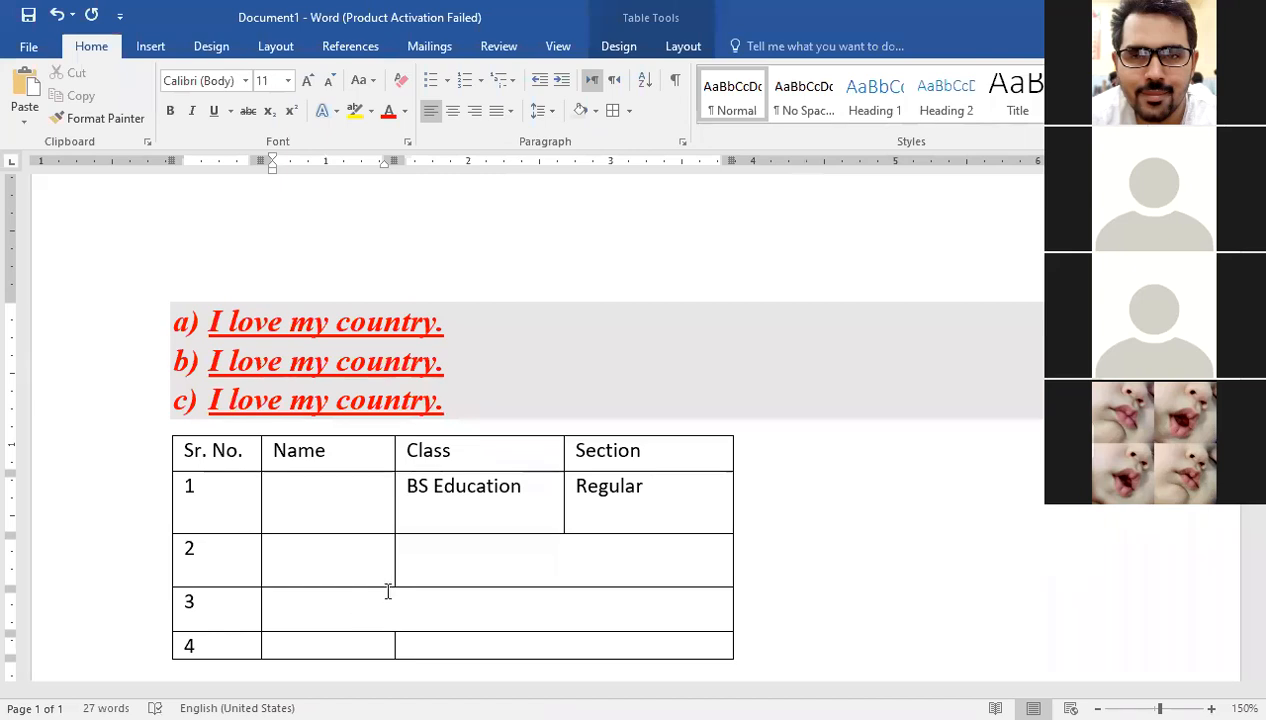
key("ctrl+z")
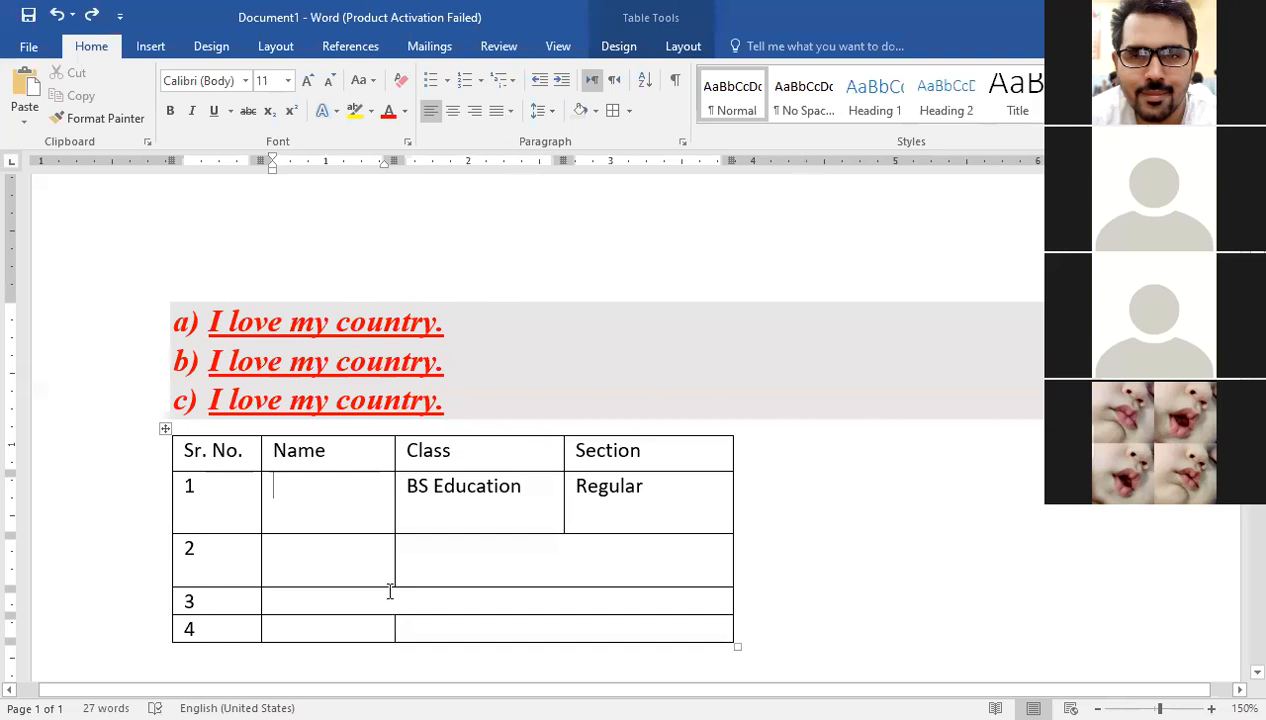